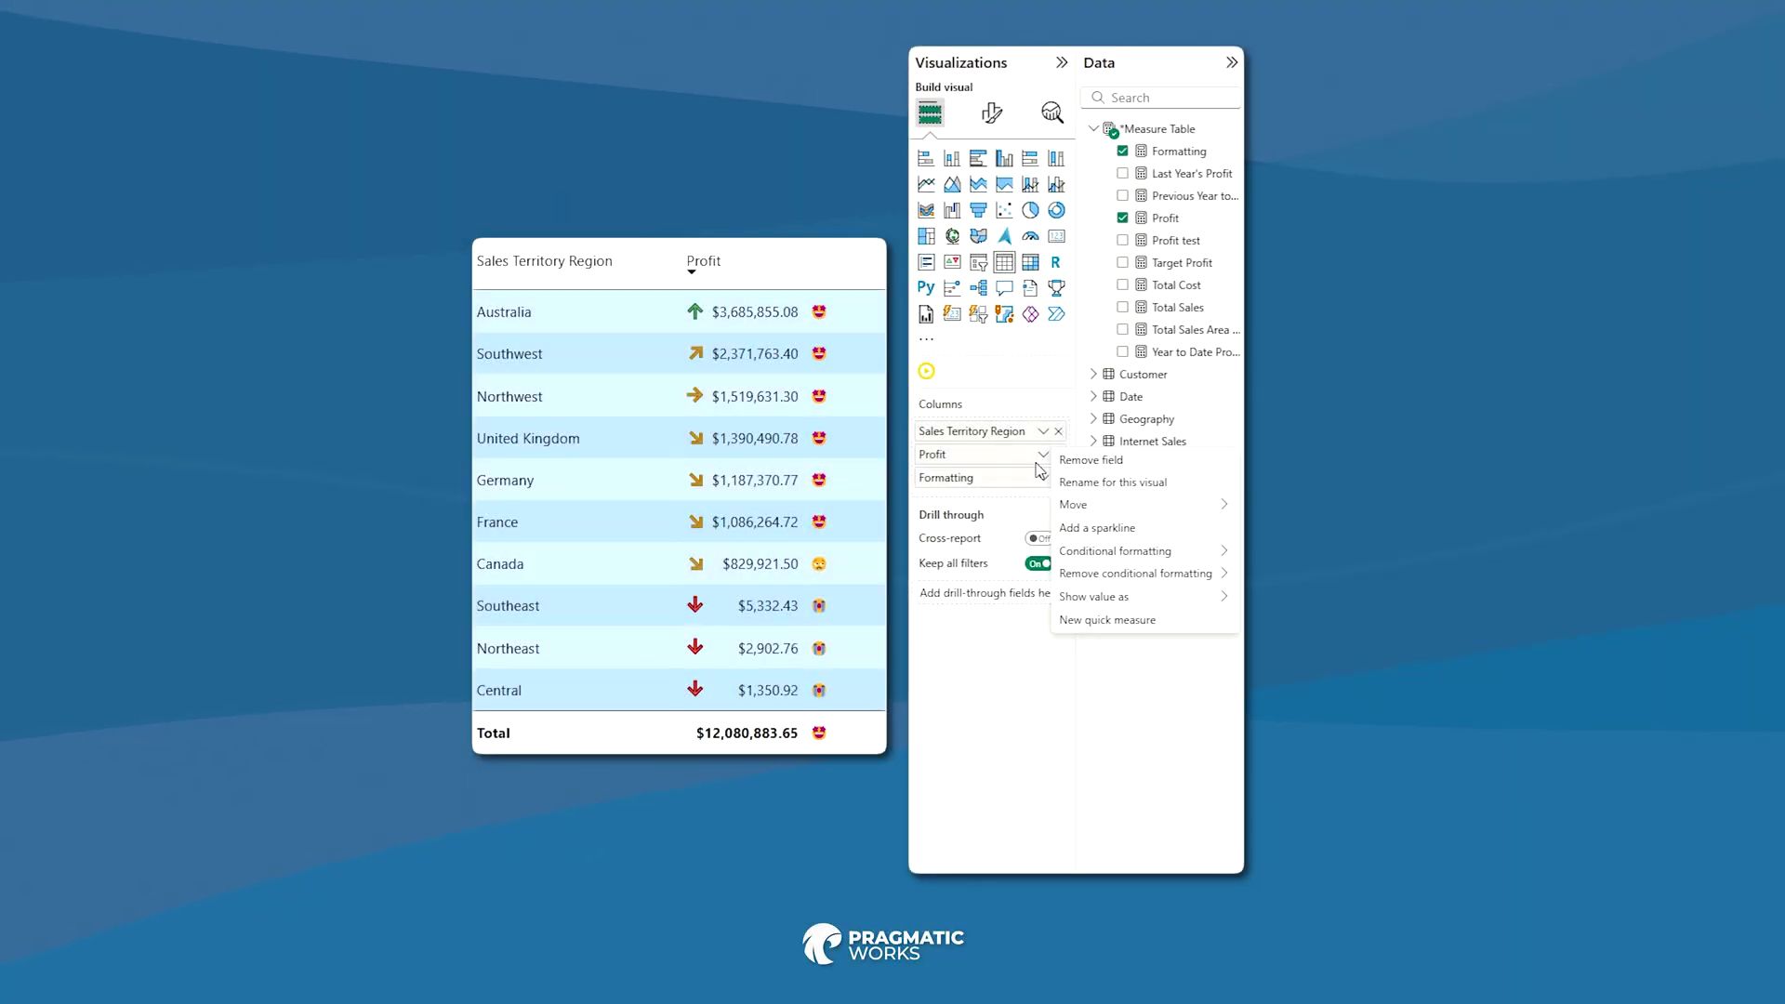
# - Open the Background color conditional formatting dialog for the table's Profit column
pyautogui.moveTo(1125, 550)
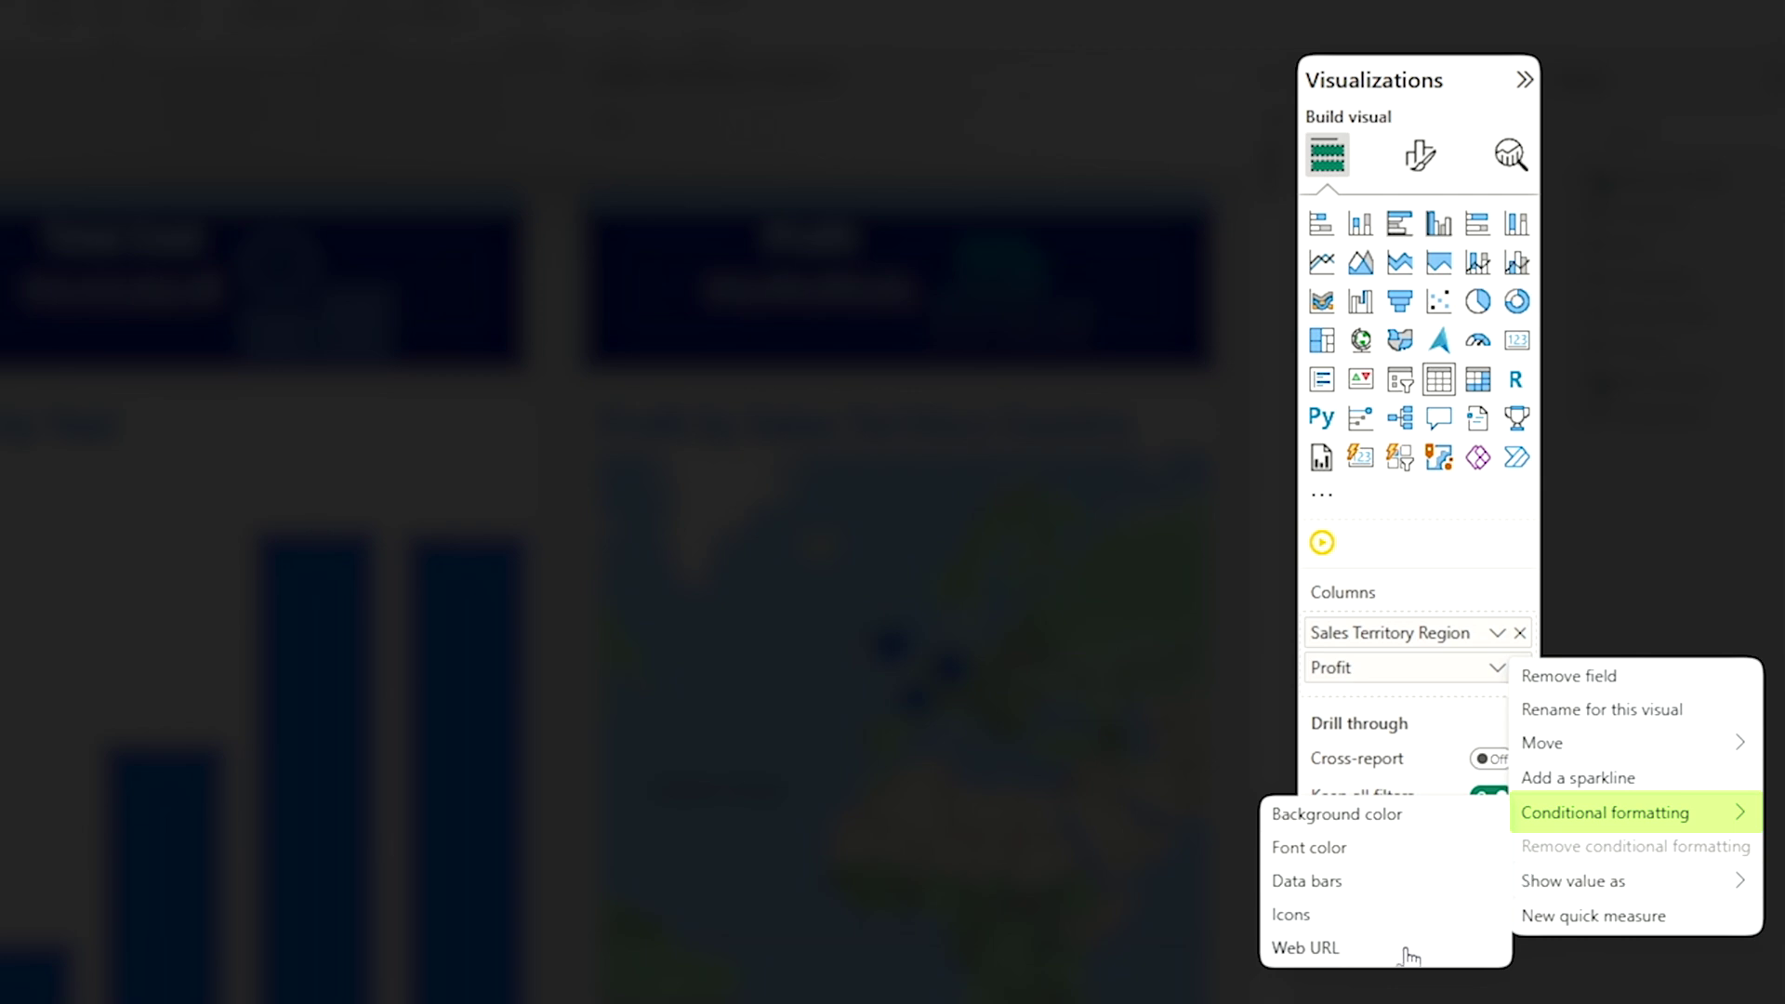
# - Keep the Gradient format style and set the minimum colour to bright red
pyautogui.click(1350, 824)
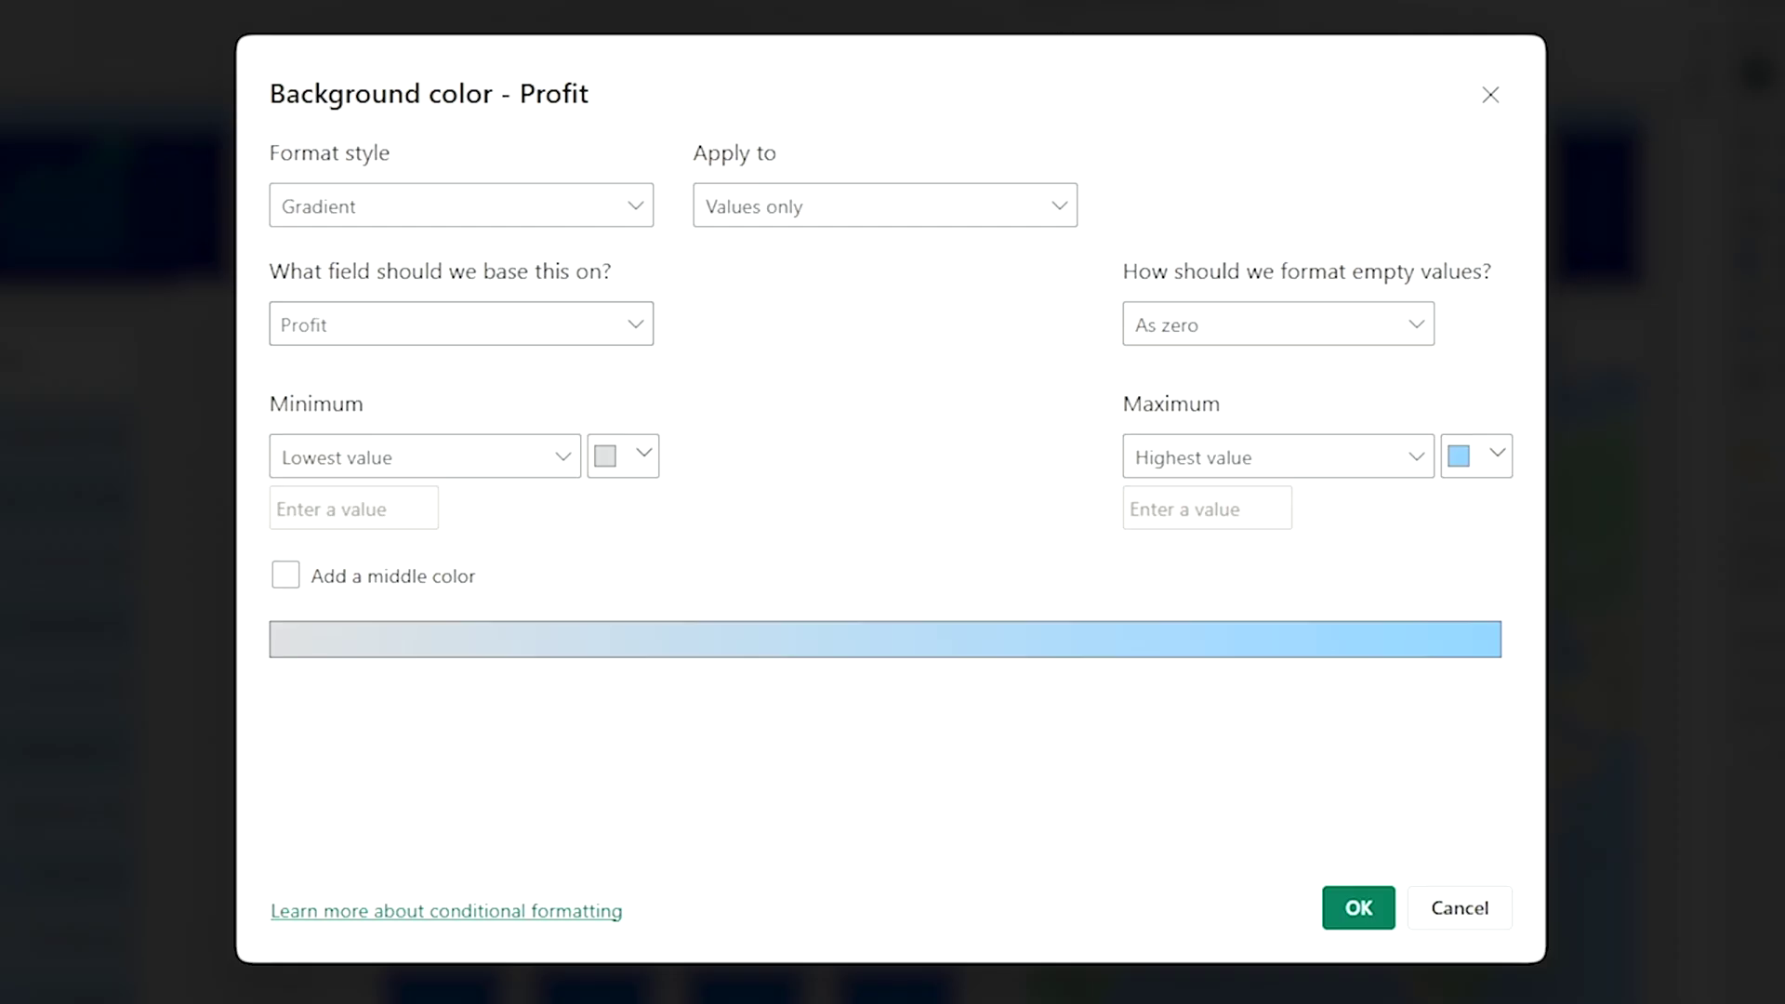
pyautogui.click(641, 214)
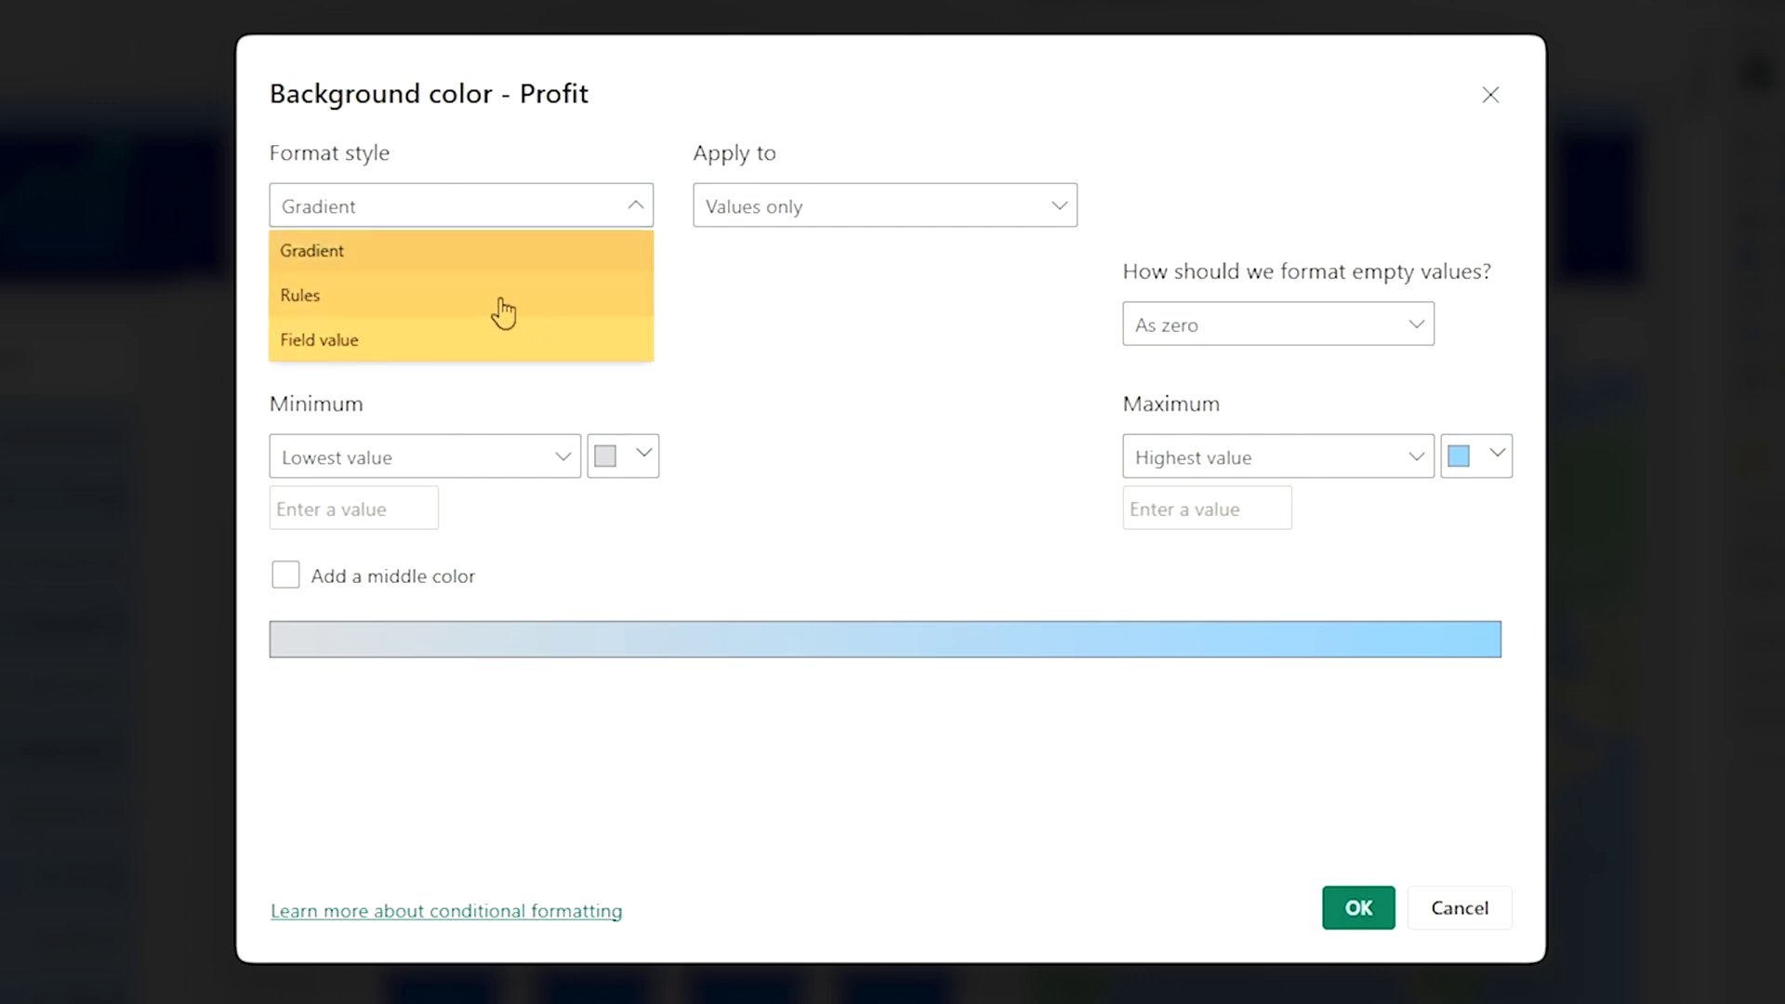
pyautogui.click(821, 515)
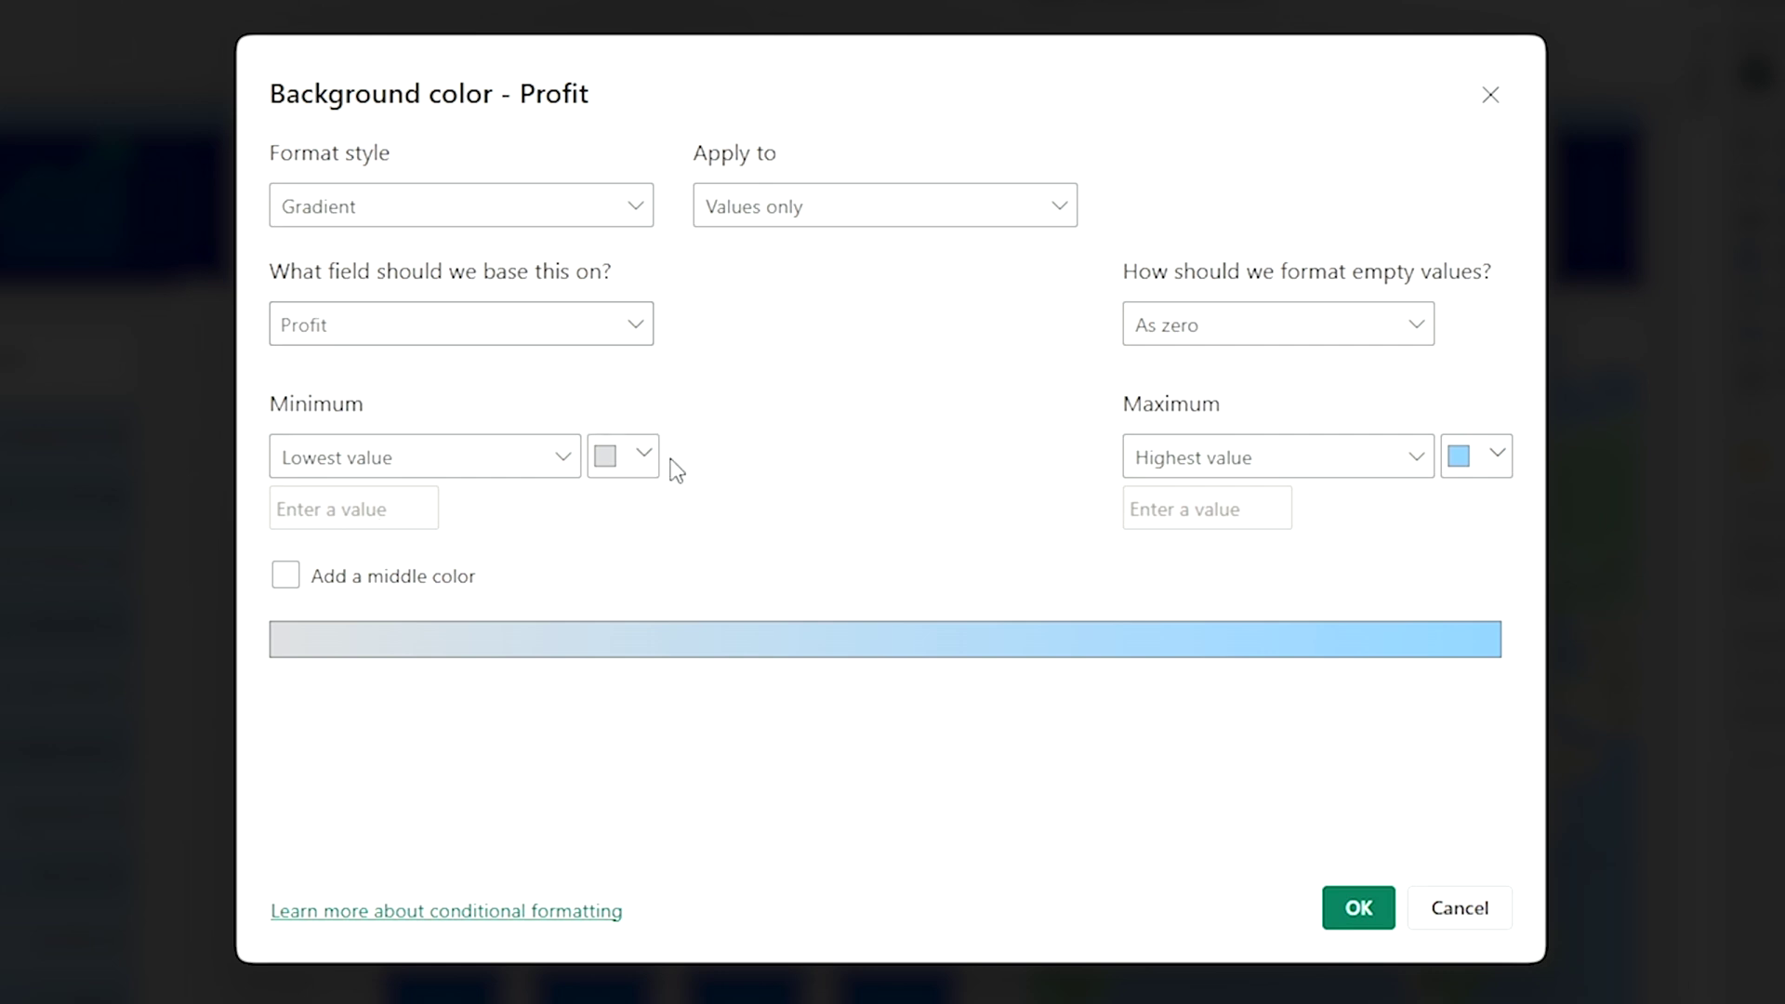
pyautogui.click(646, 473)
pyautogui.click(683, 869)
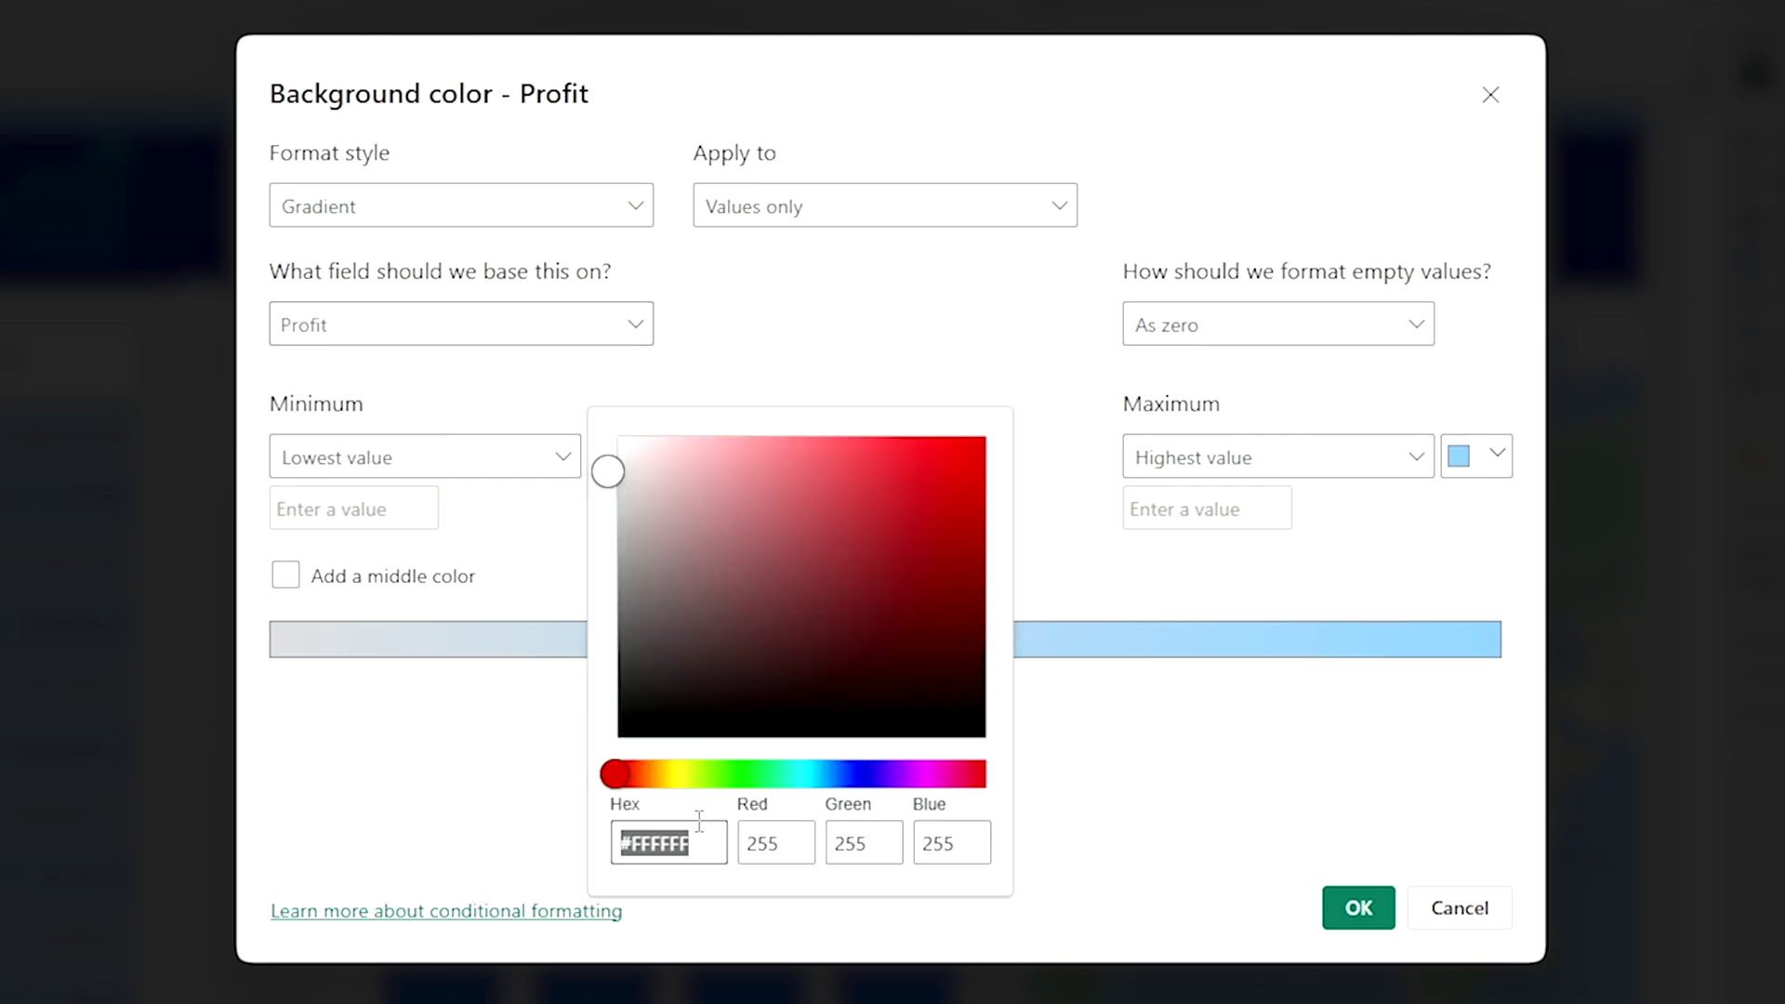
pyautogui.moveTo(869, 511); pyautogui.dragTo(1053, 381)
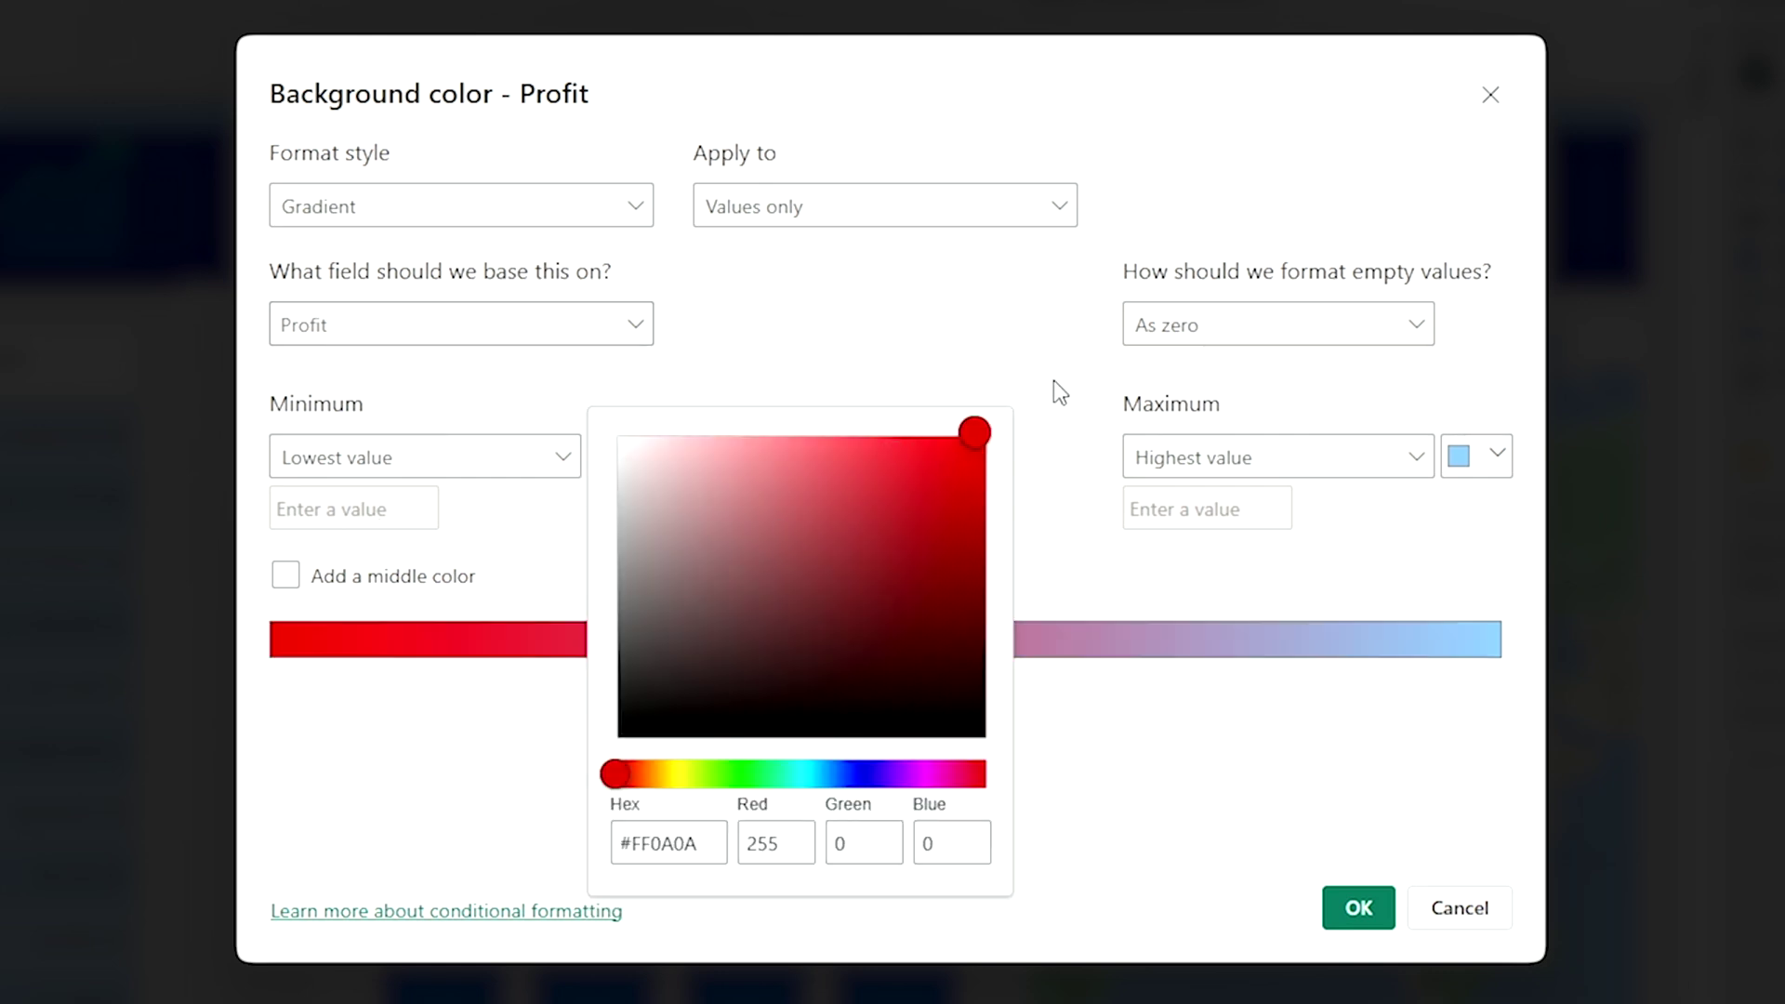
pyautogui.click(960, 372)
# - Set the gradient's maximum colour to bright green
pyautogui.click(1478, 455)
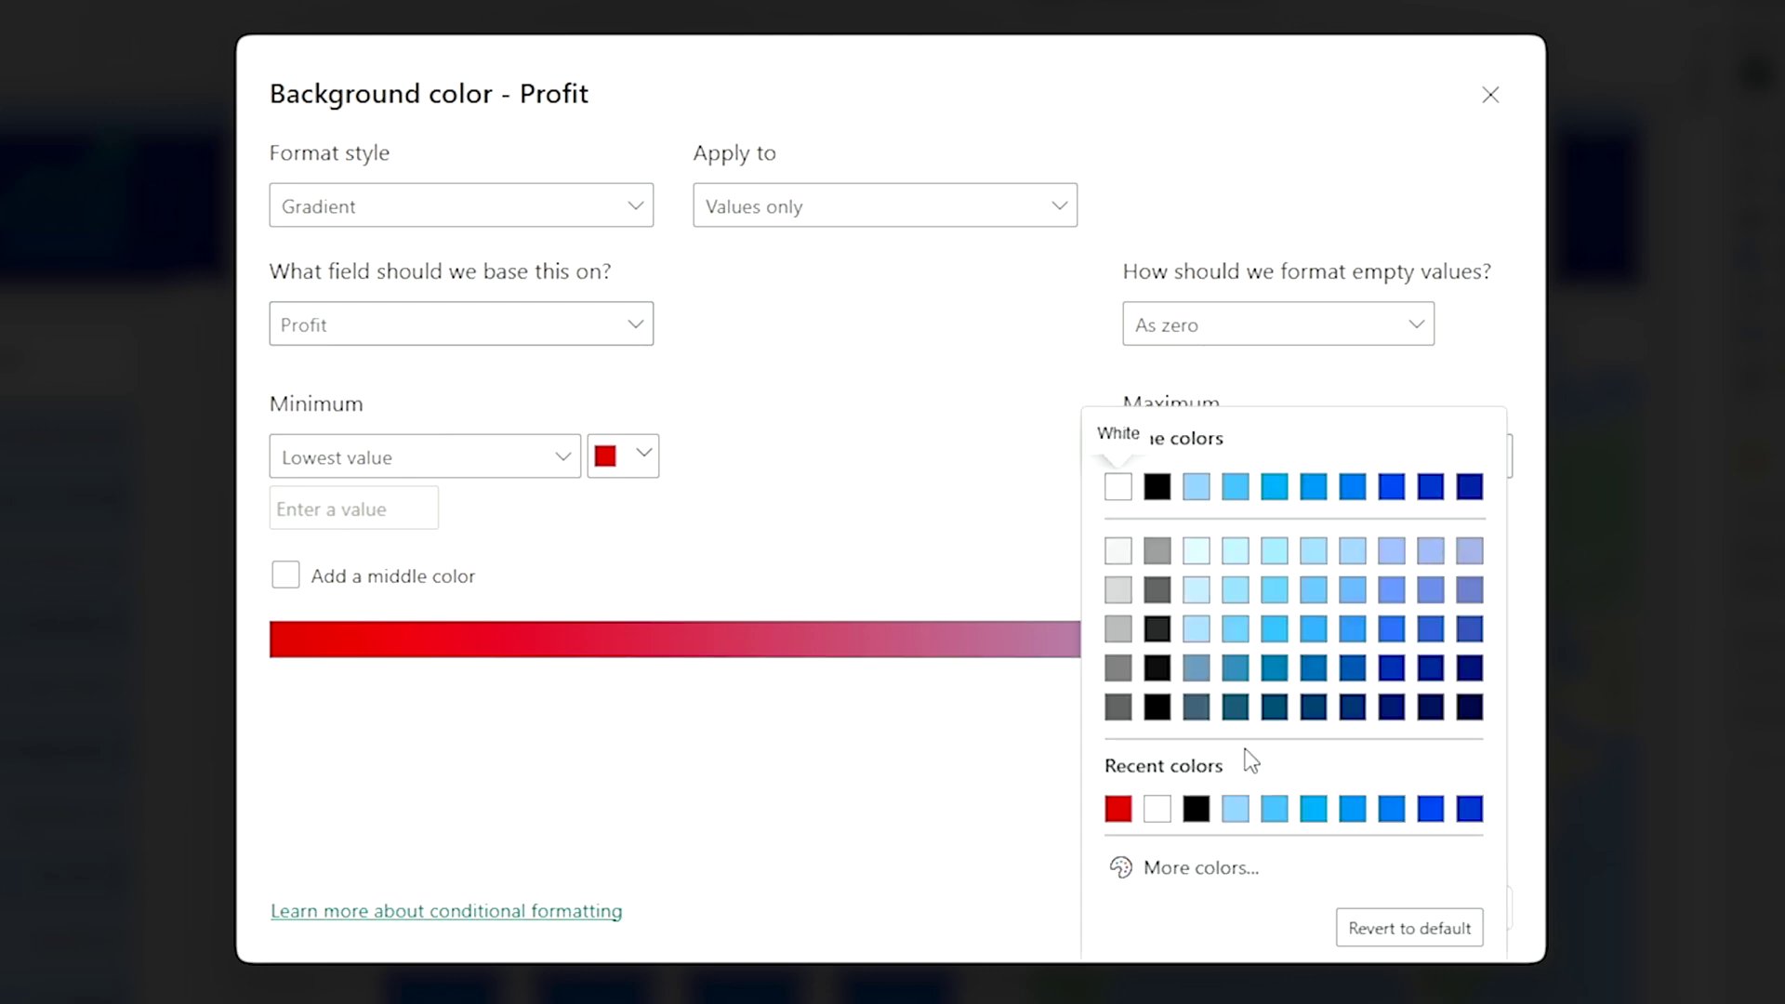
pyautogui.click(1199, 867)
pyautogui.click(1239, 769)
pyautogui.click(1426, 426)
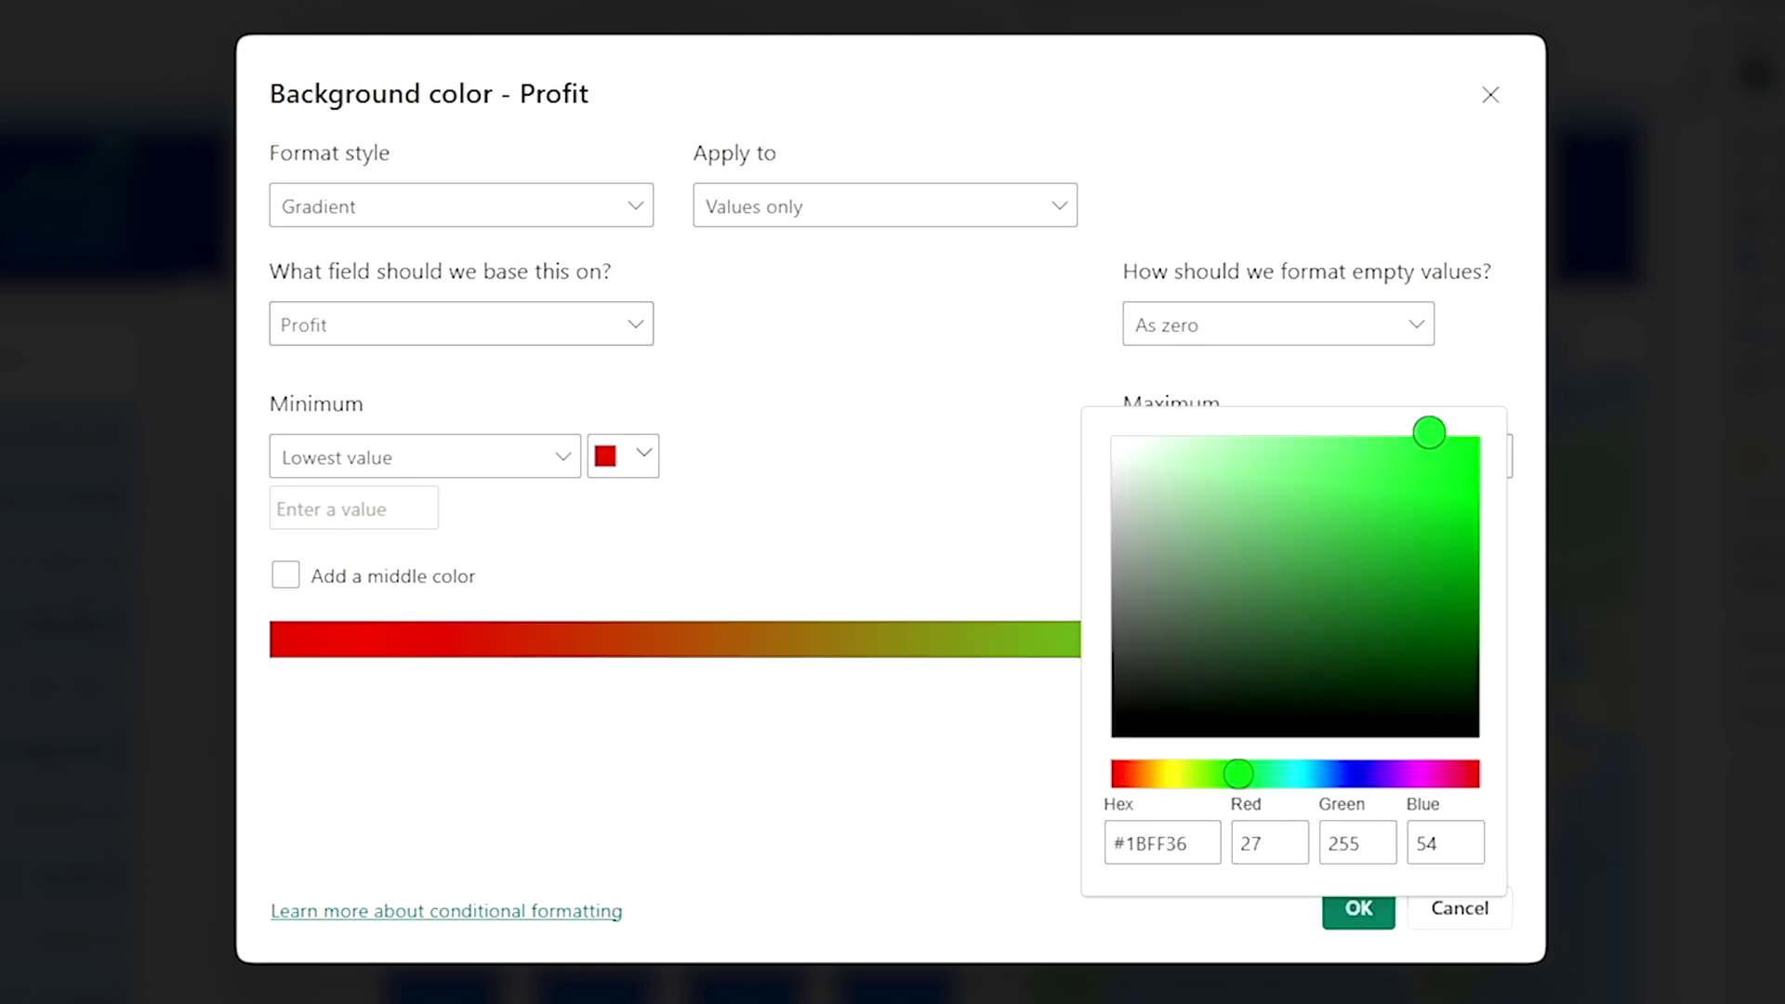
pyautogui.click(425, 668)
# - Add a bright yellow middle colour and apply the gradient to Profit
pyautogui.click(286, 576)
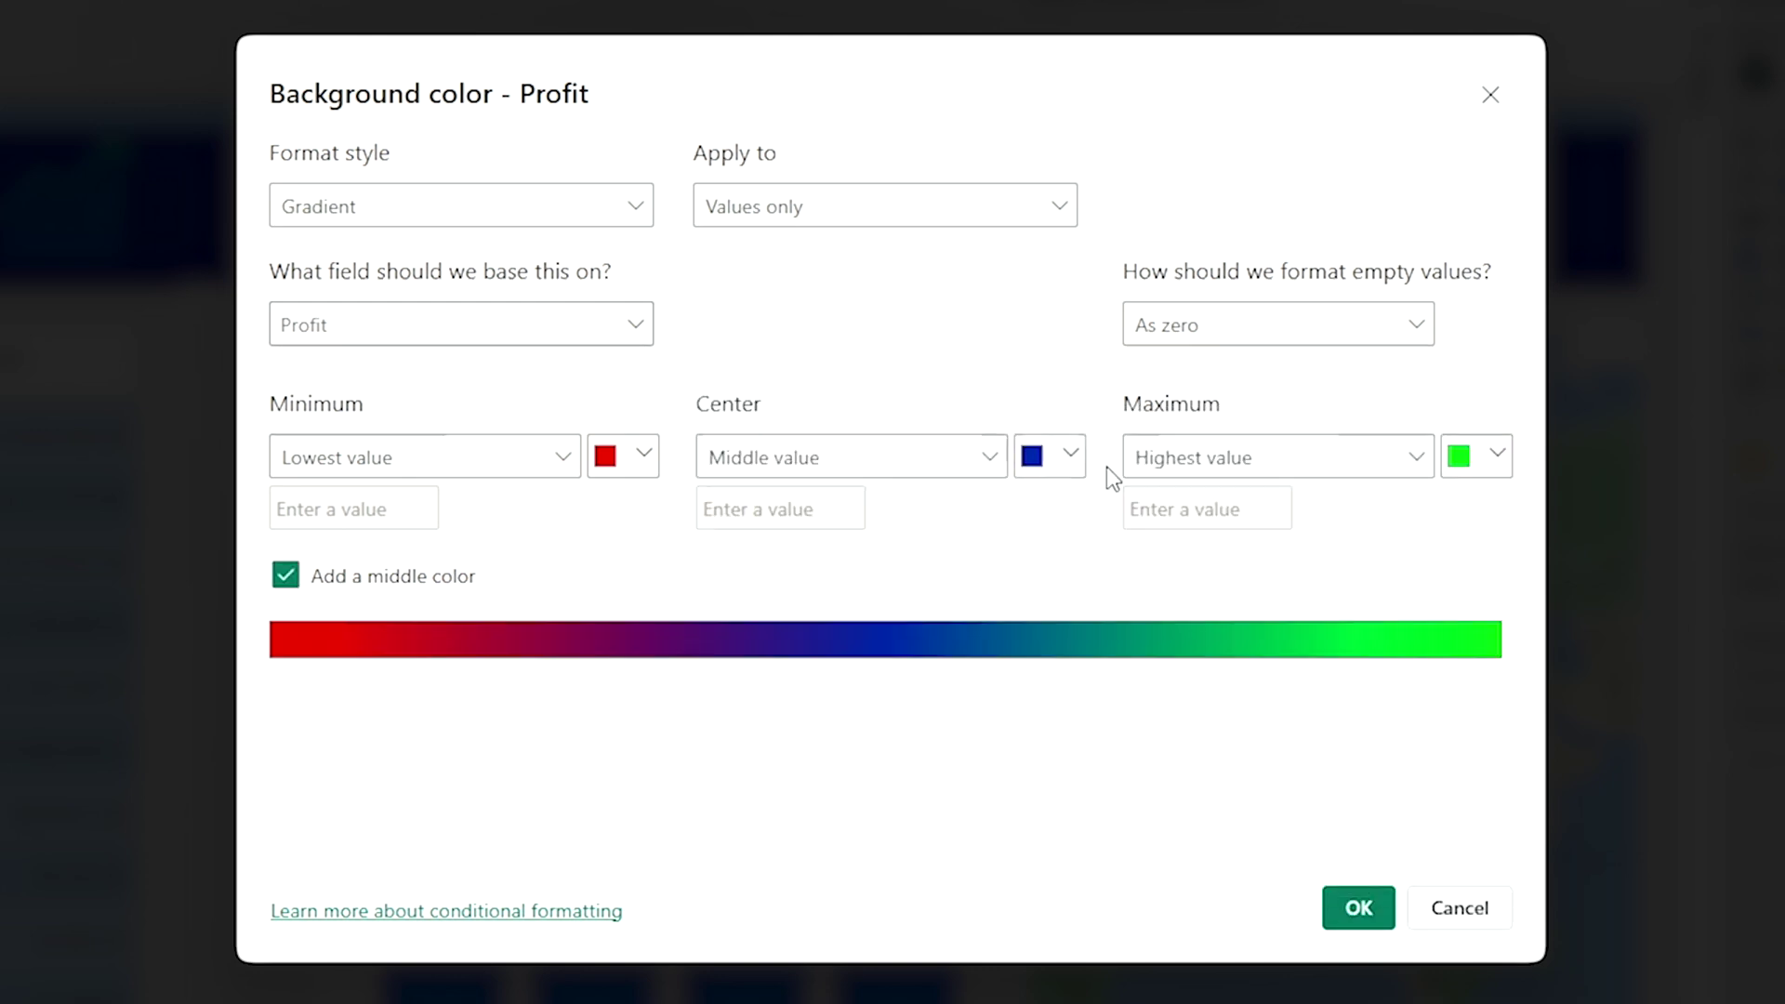
pyautogui.click(1074, 457)
pyautogui.click(1086, 867)
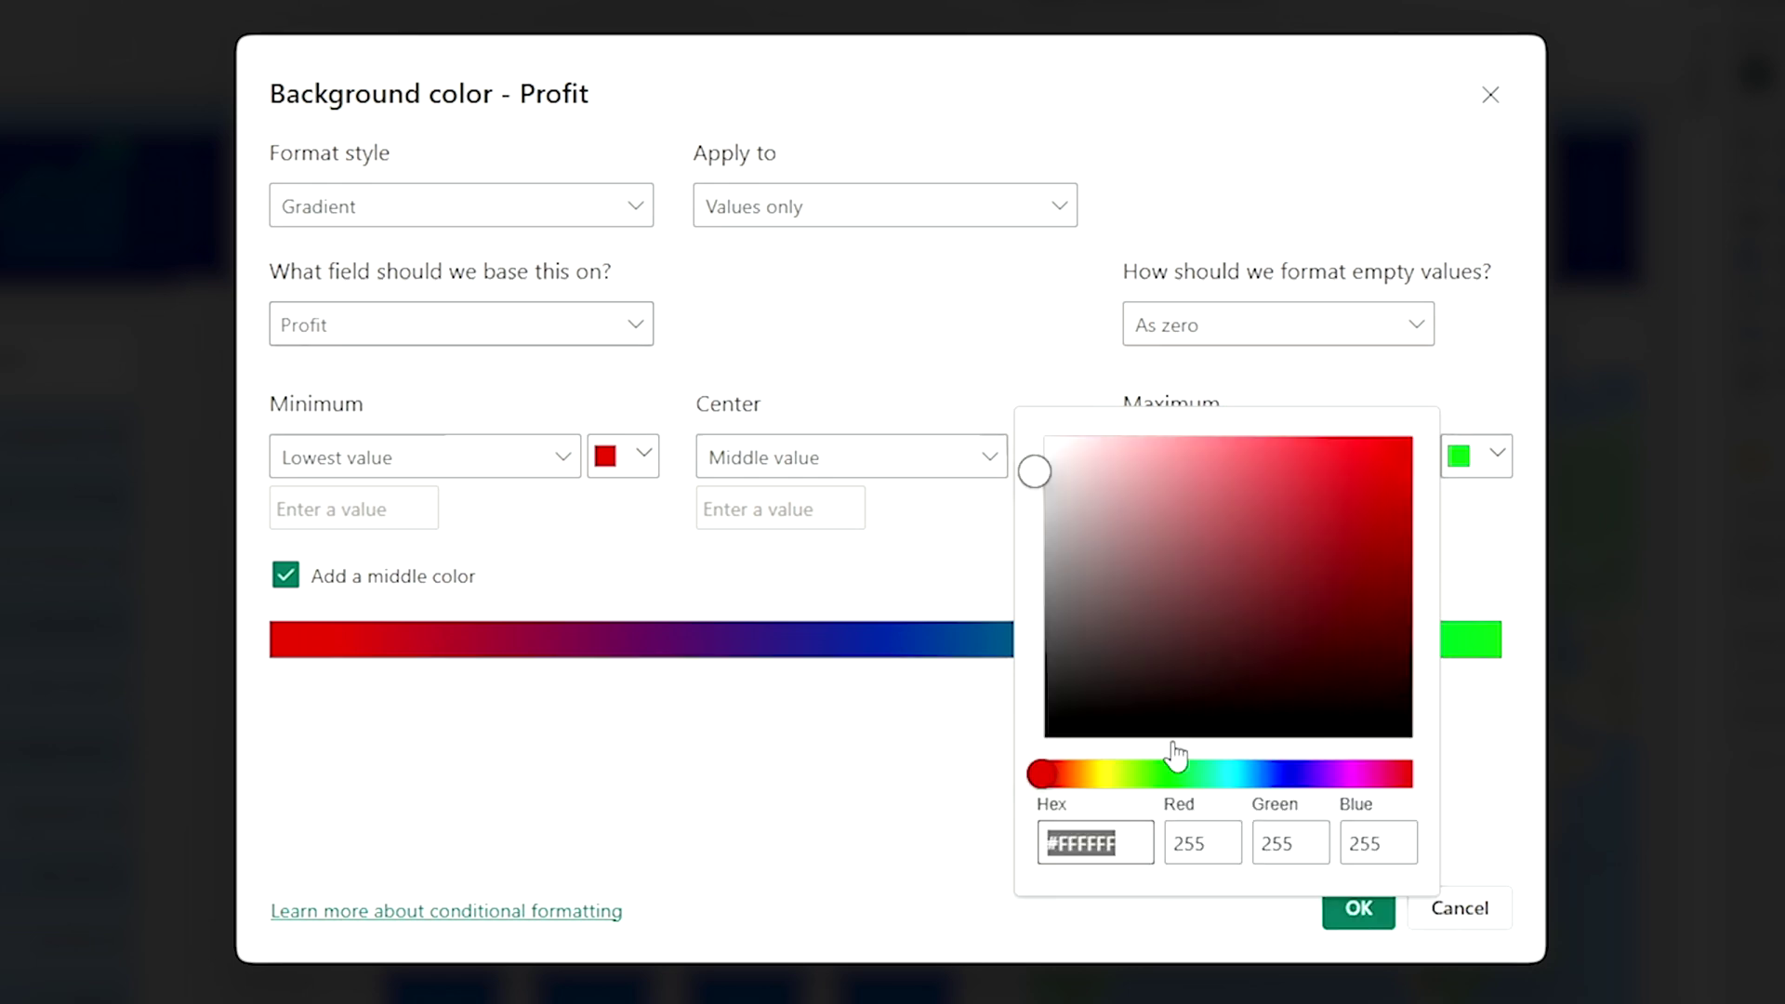
pyautogui.click(1109, 774)
pyautogui.click(1386, 431)
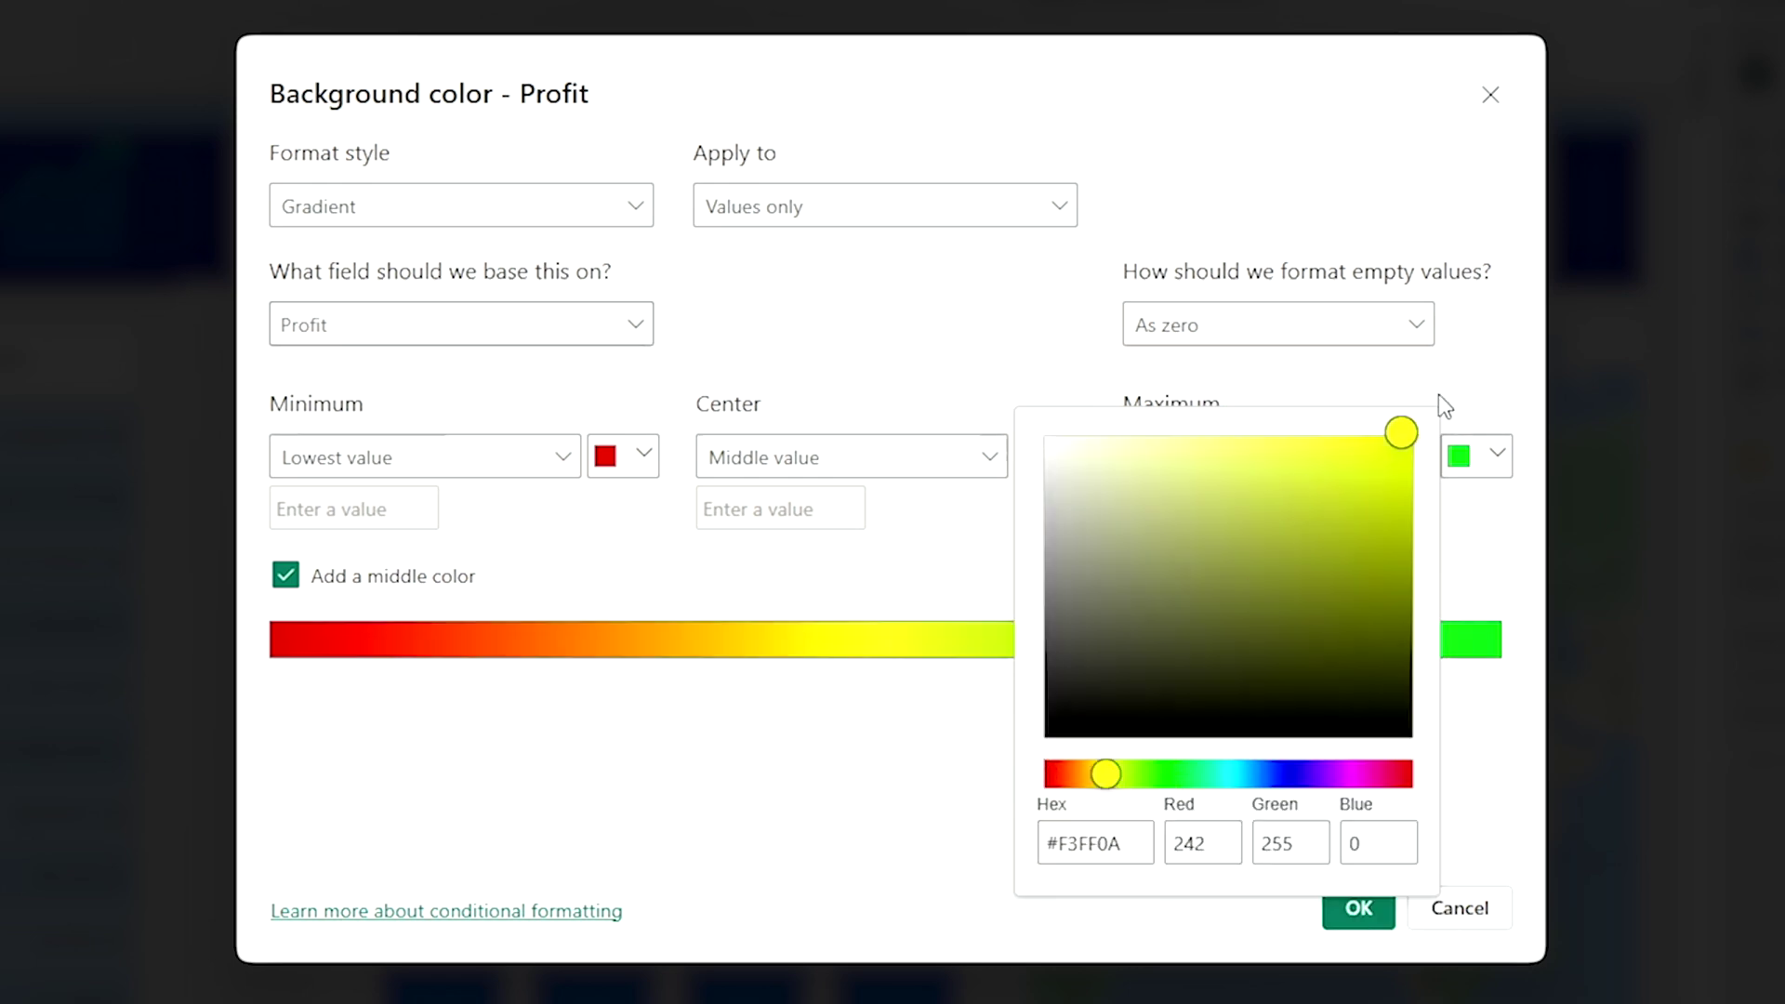
pyautogui.click(1069, 895)
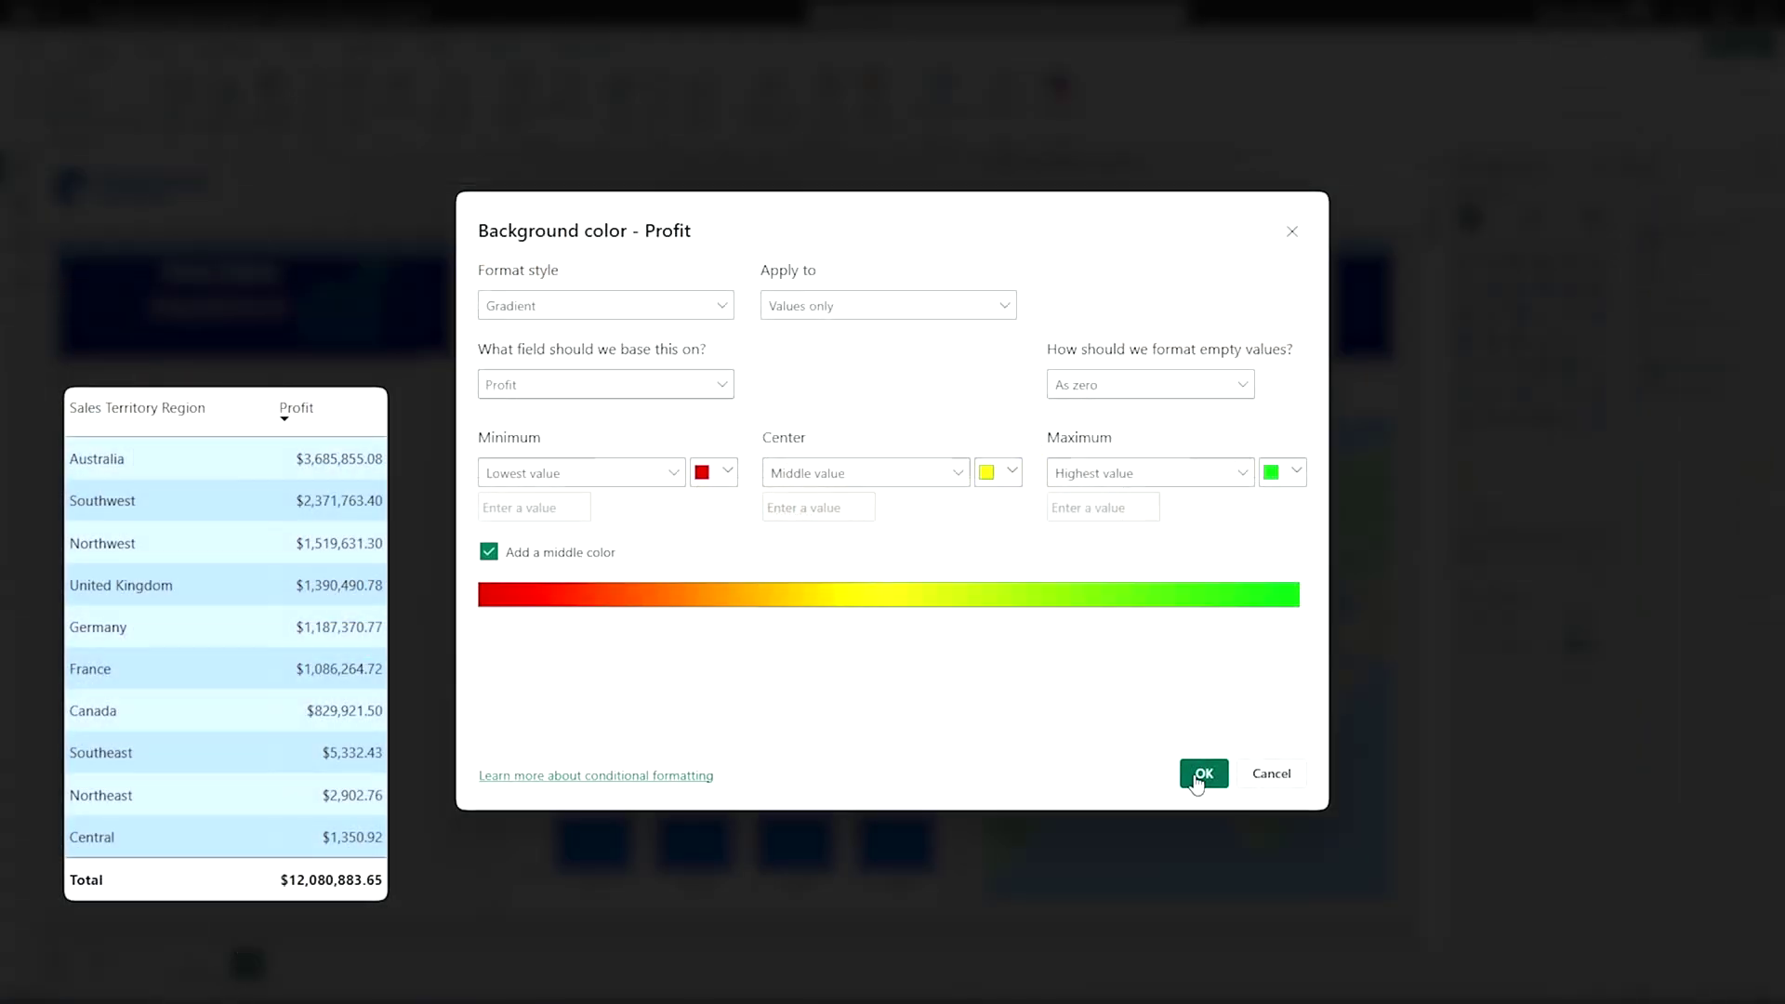
pyautogui.click(1359, 908)
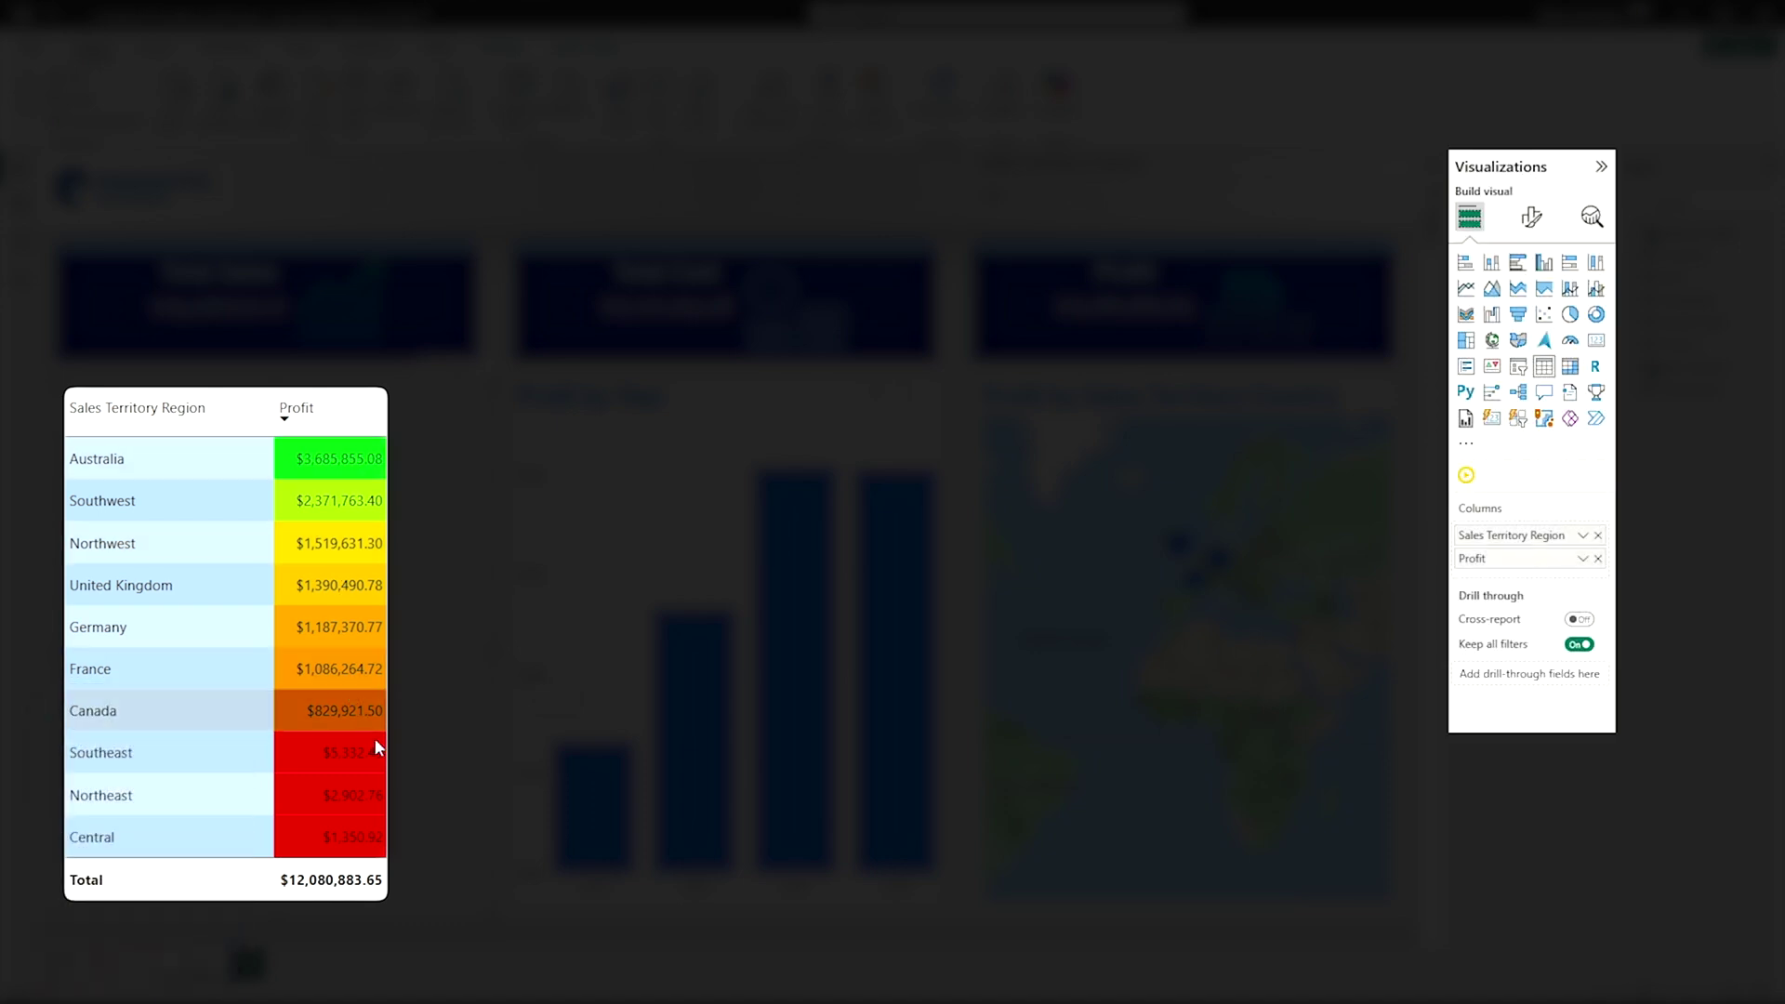
# - Remove the background colour conditional formatting from the Profit field
pyautogui.click(1582, 558)
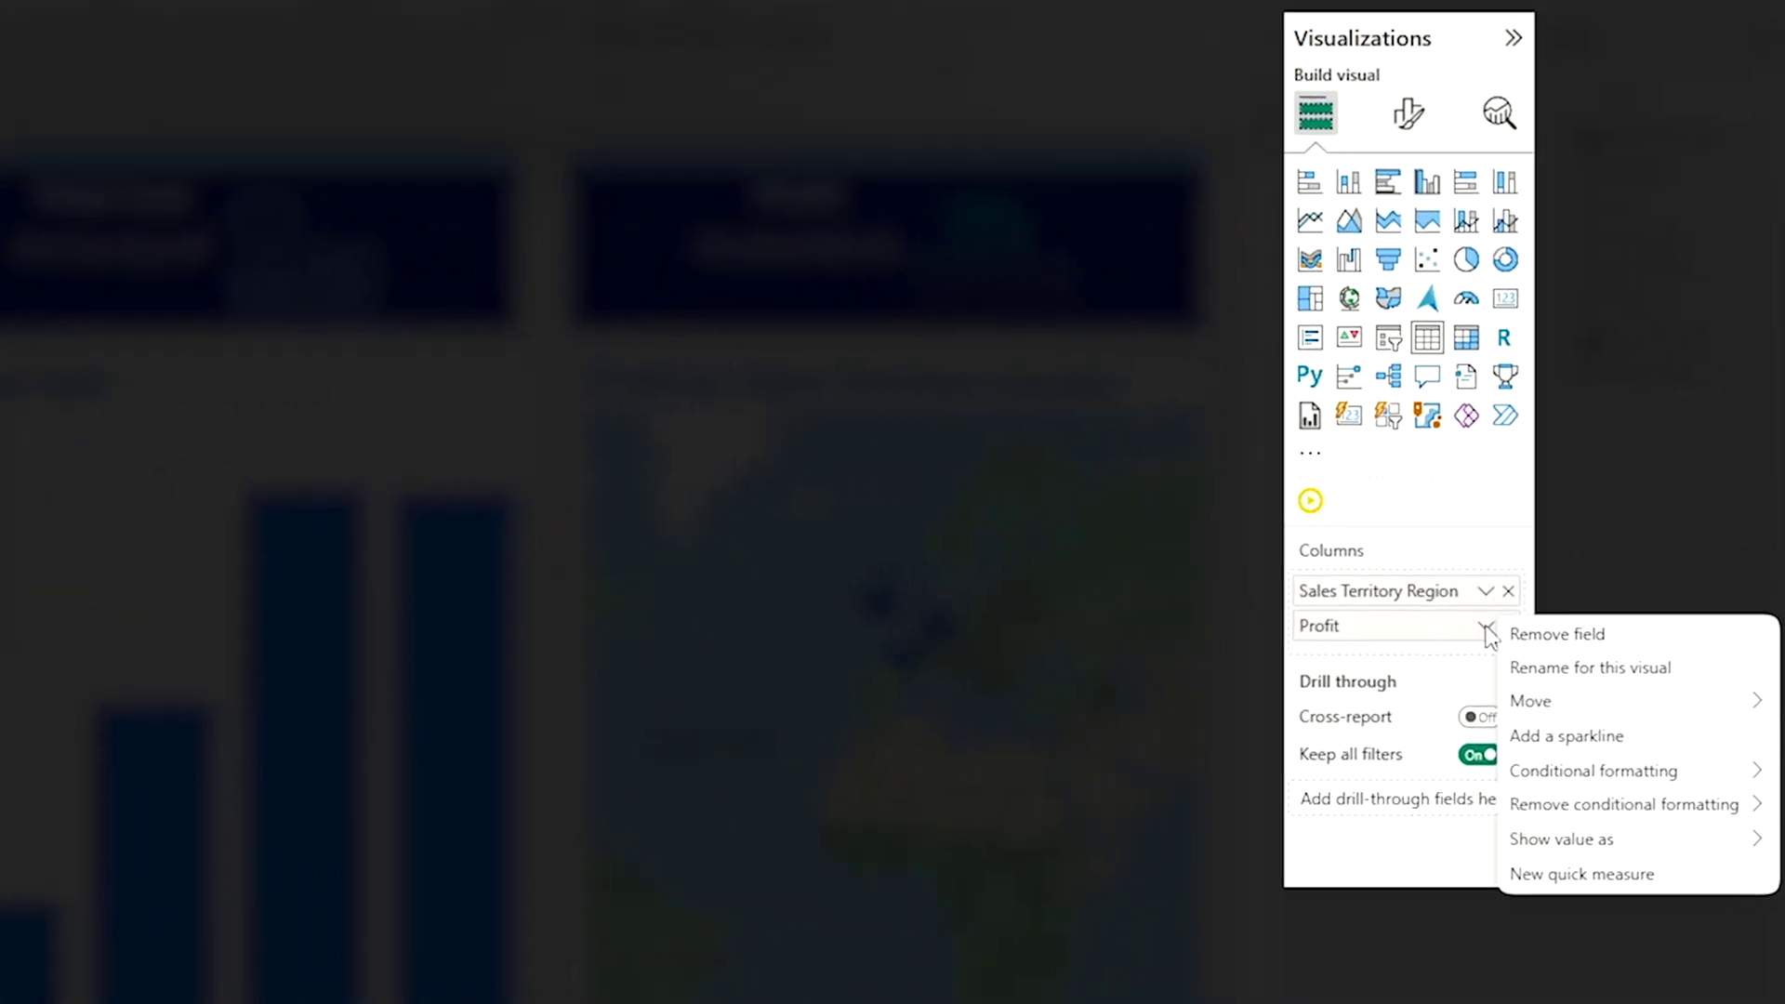
pyautogui.moveTo(1538, 782)
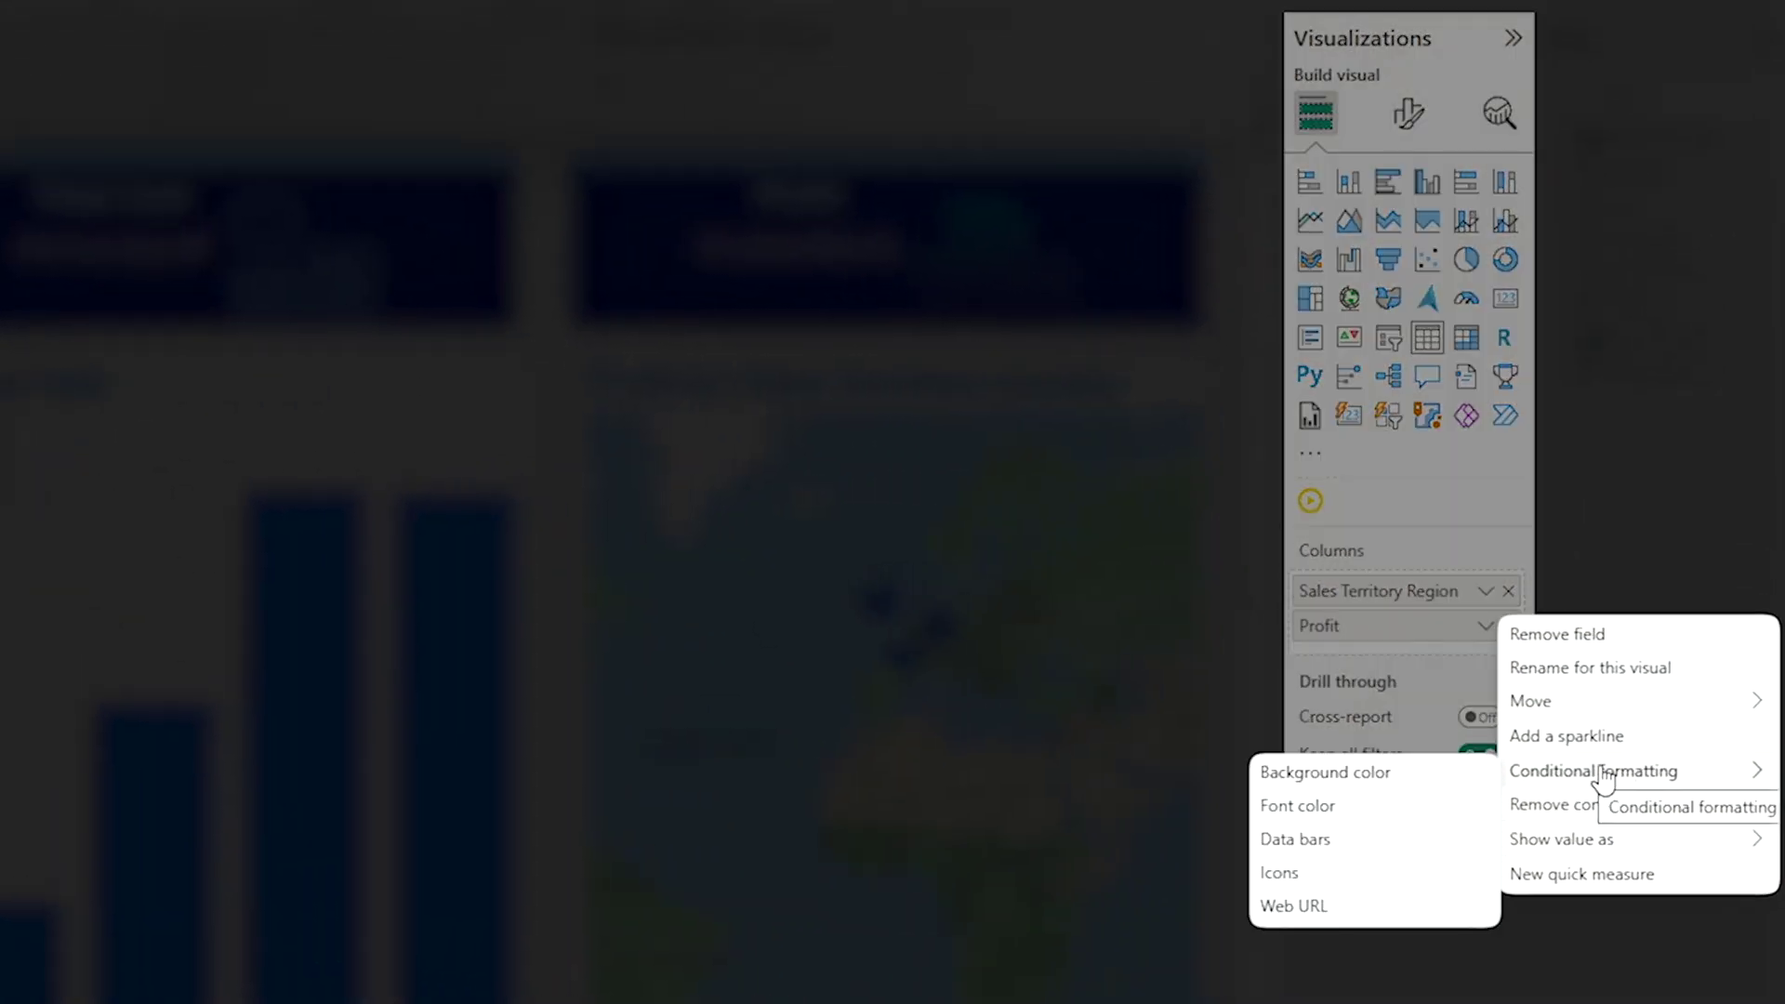
pyautogui.moveTo(1614, 822)
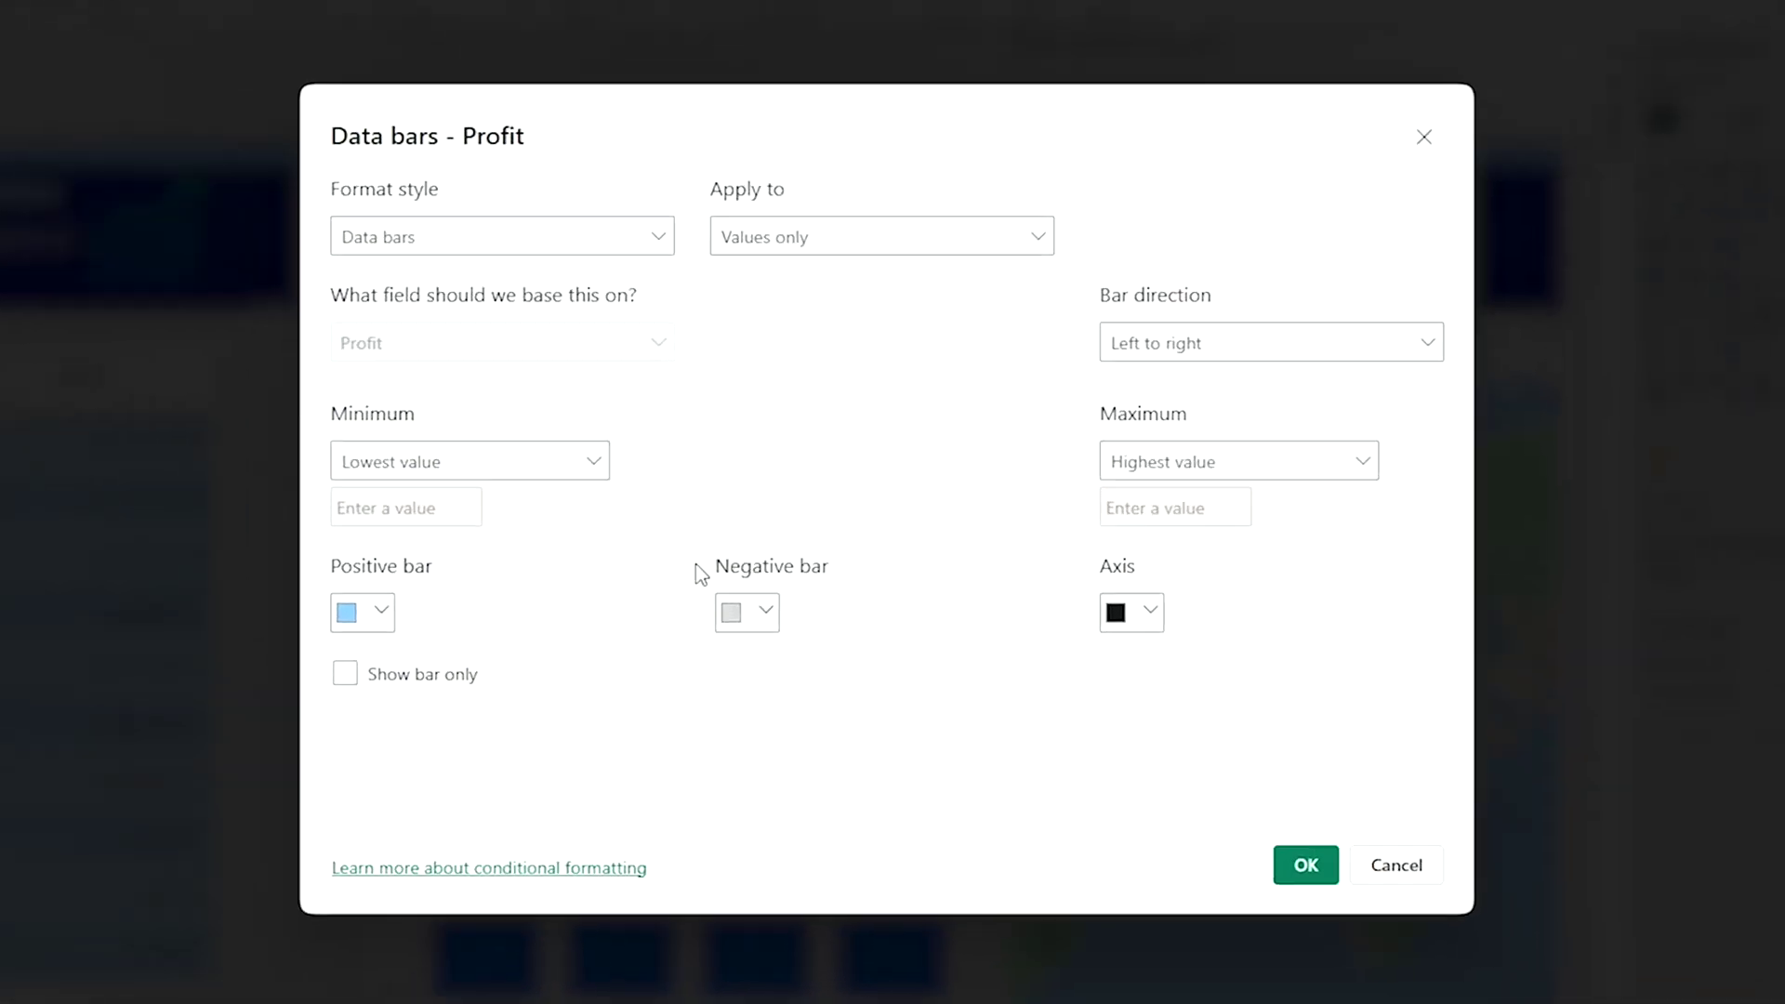
# - Apply left-to-right data bars to Profit, scaled from lowest to highest value
pyautogui.click(474, 242)
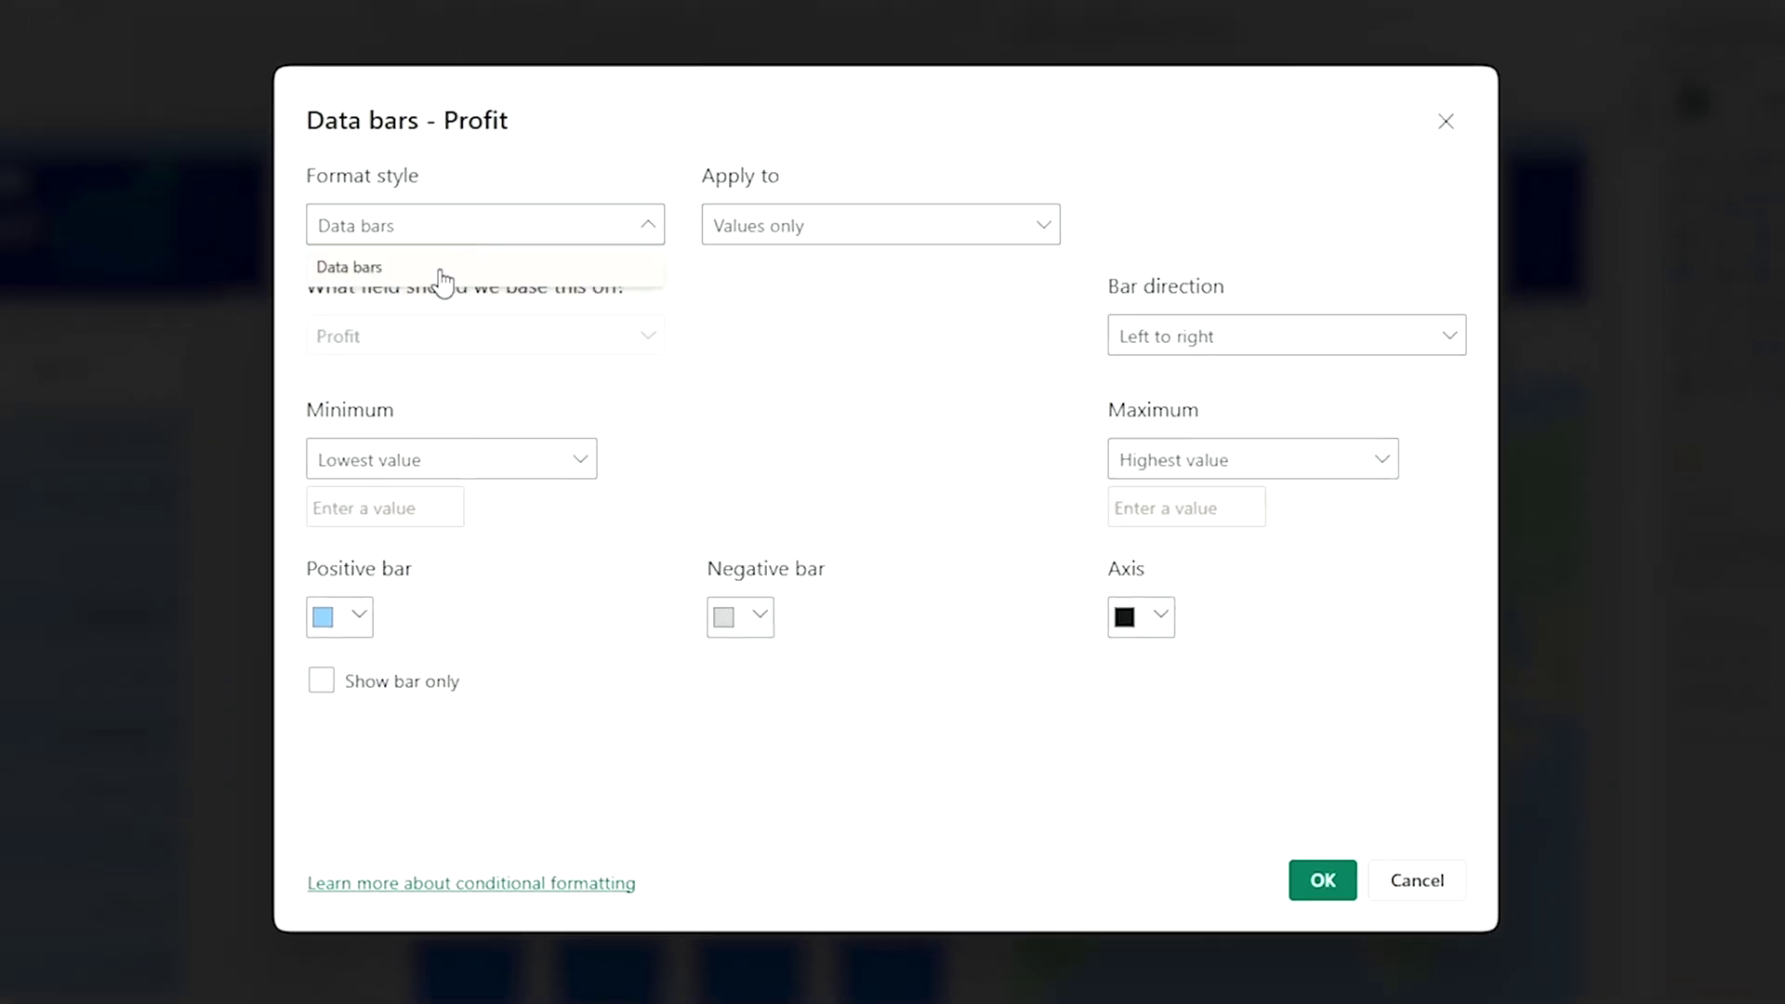
pyautogui.click(443, 279)
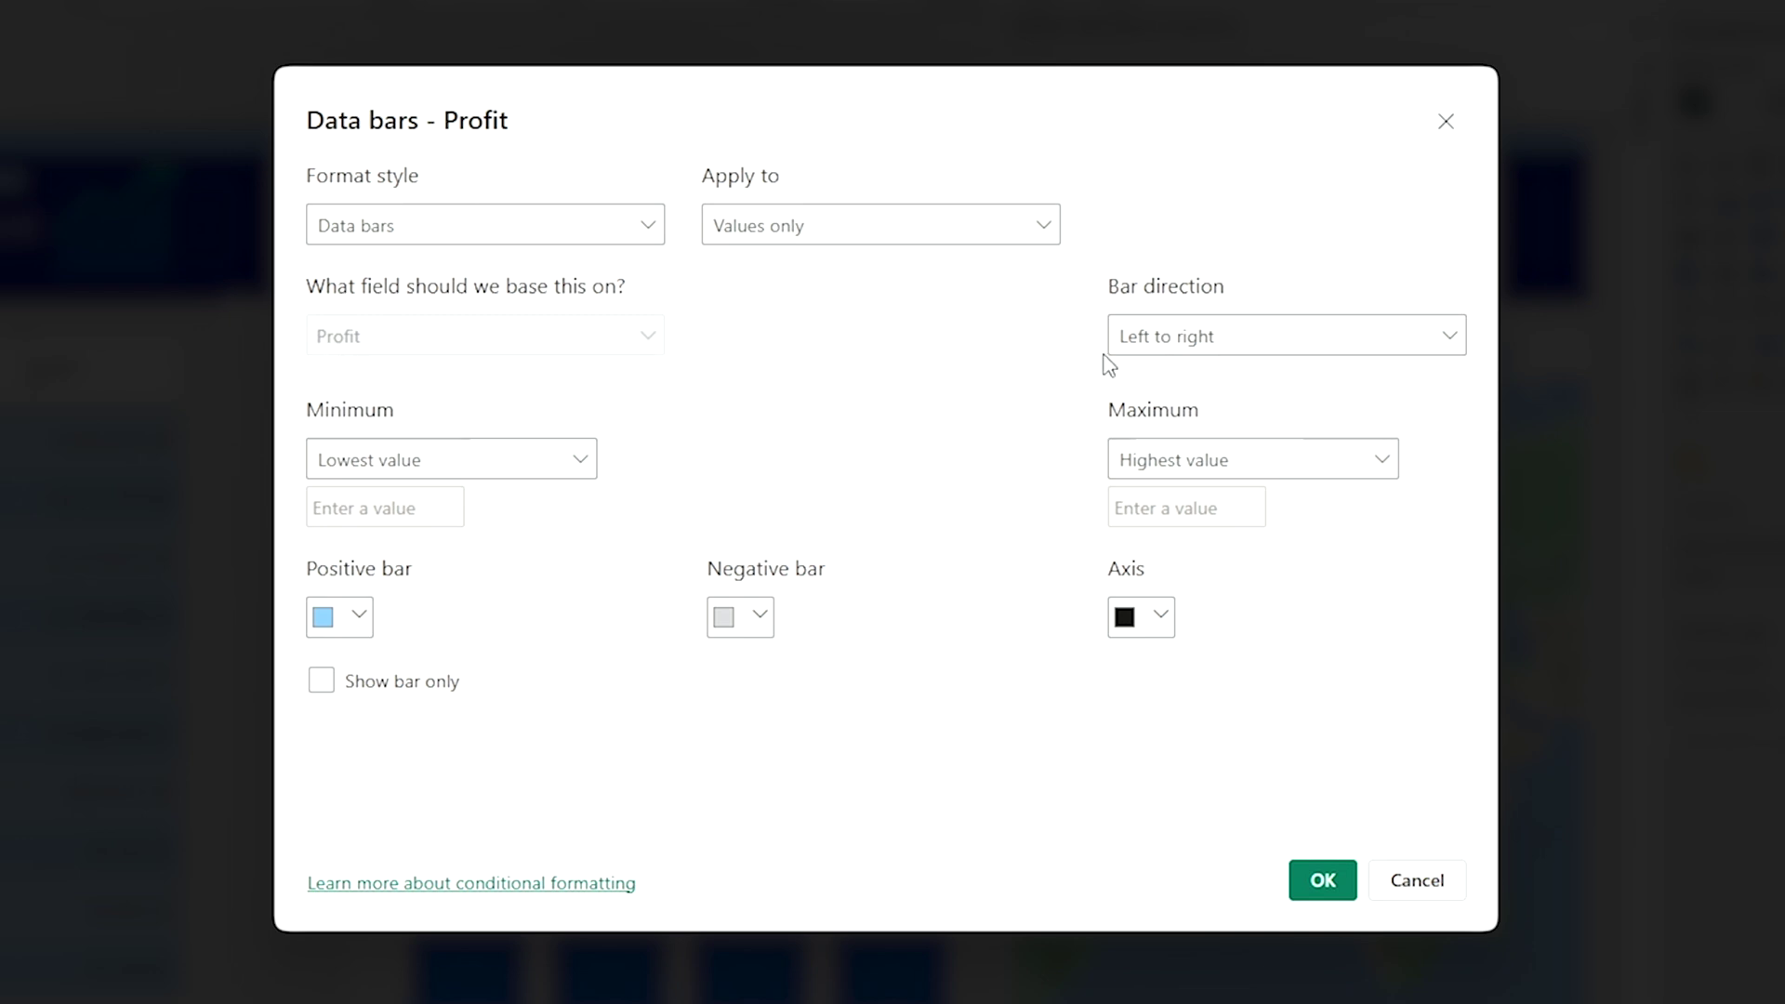
pyautogui.click(1217, 354)
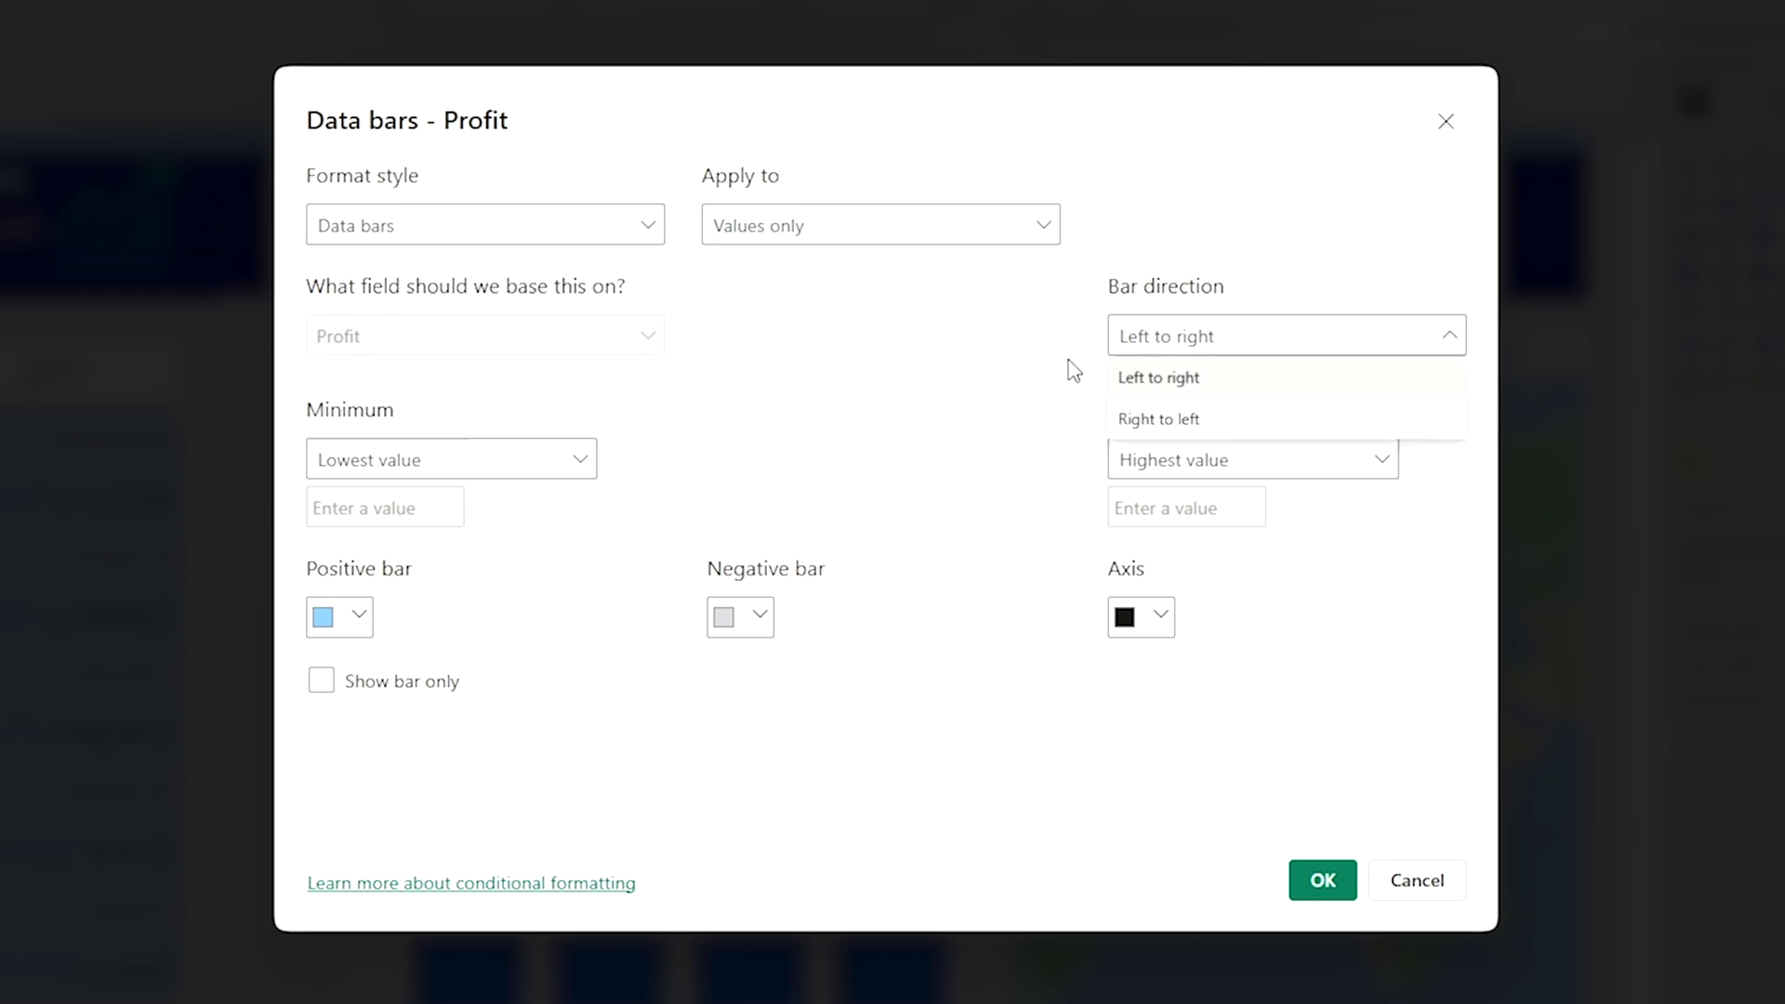
pyautogui.click(581, 460)
pyautogui.click(592, 461)
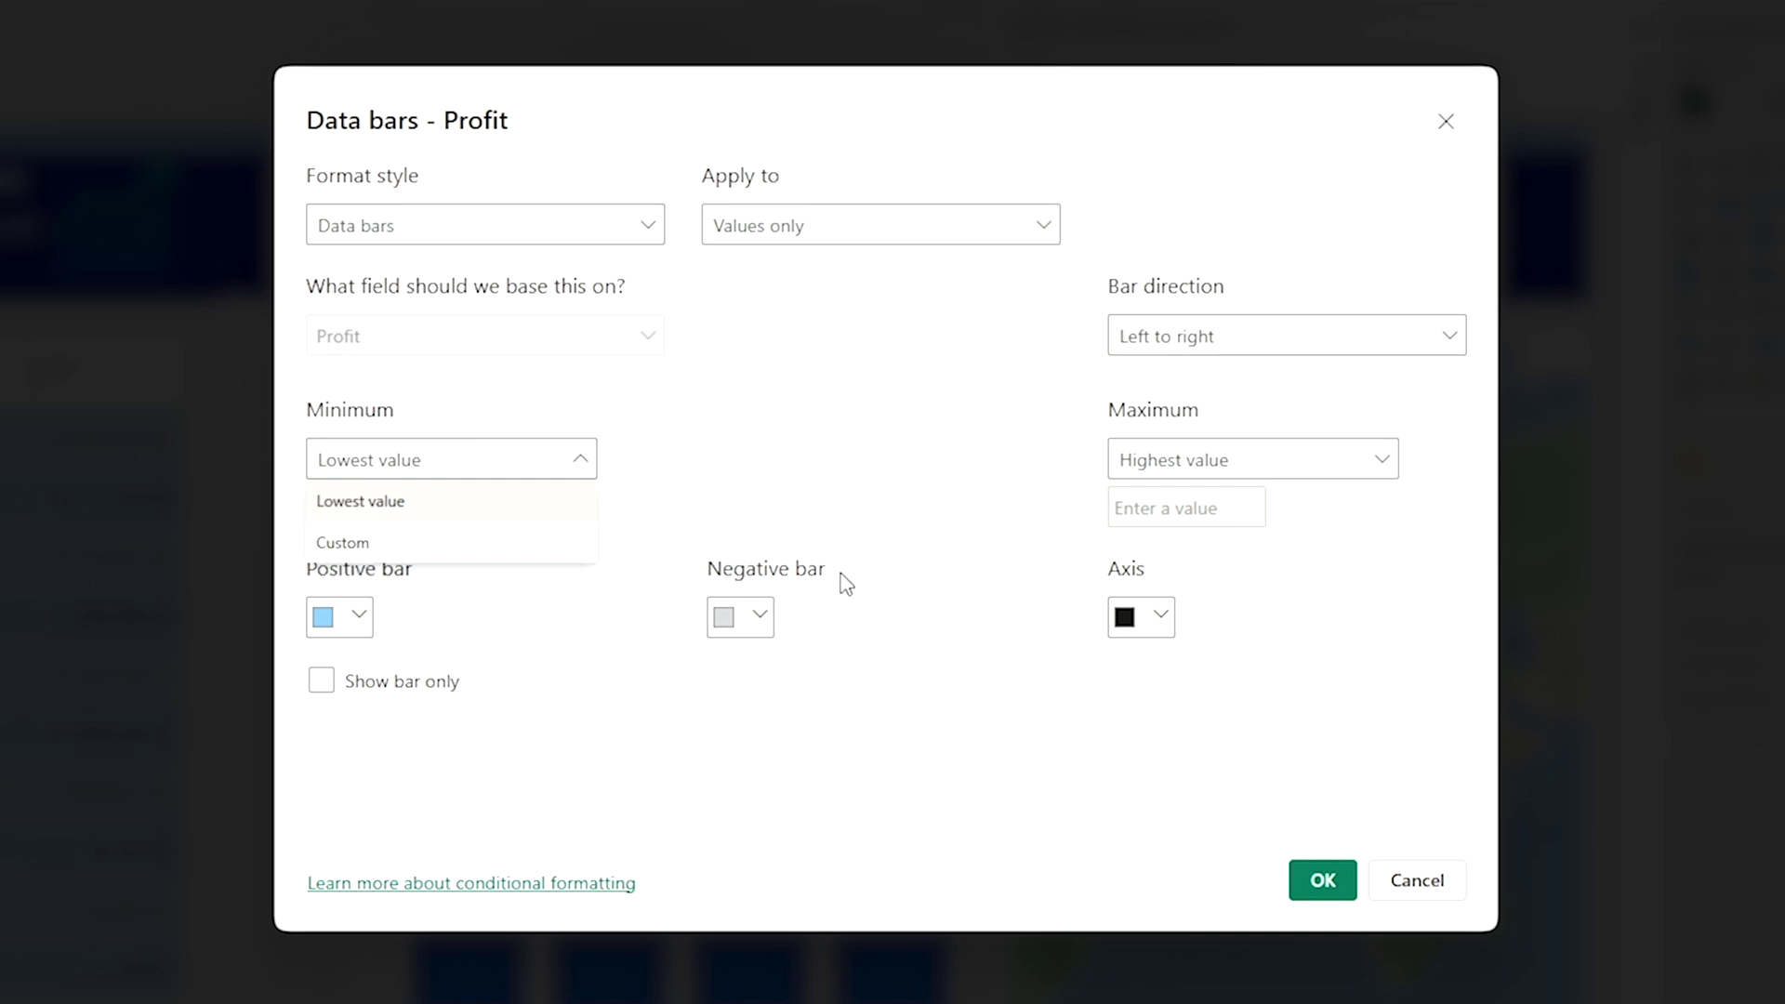
pyautogui.click(845, 495)
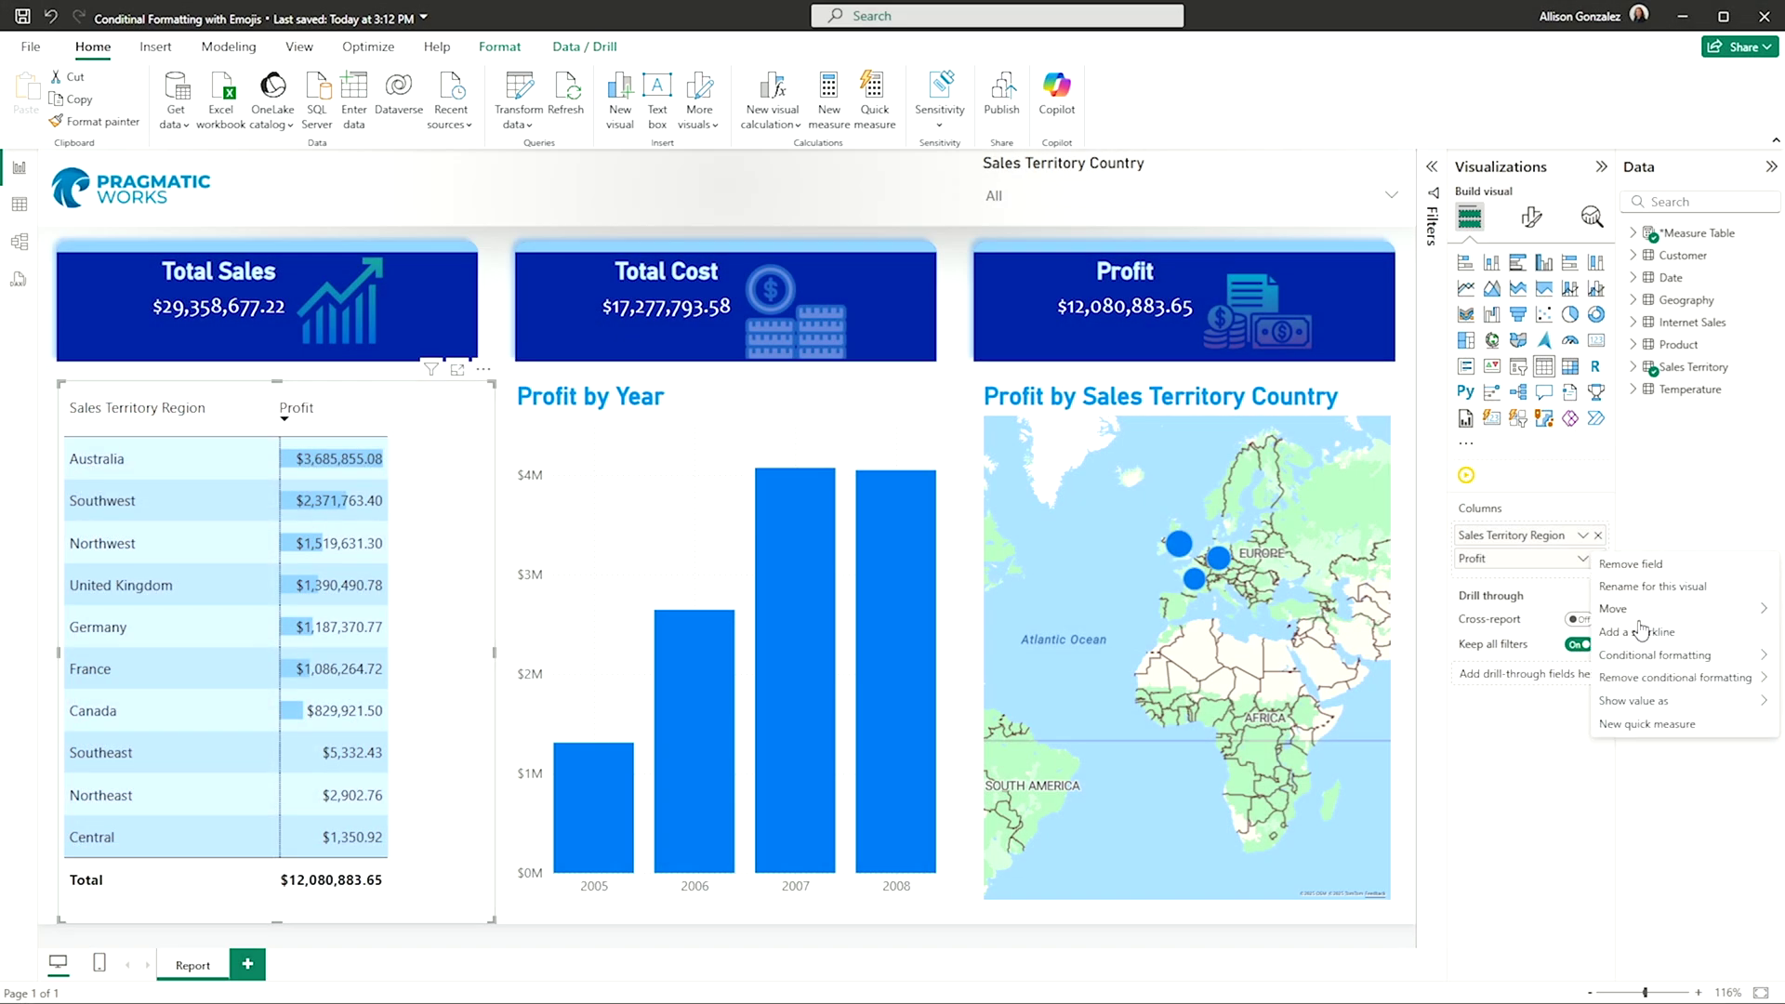
# - Remove the data bars conditional formatting from Profit
pyautogui.moveTo(1664, 677)
pyautogui.click(1510, 772)
pyautogui.click(1582, 558)
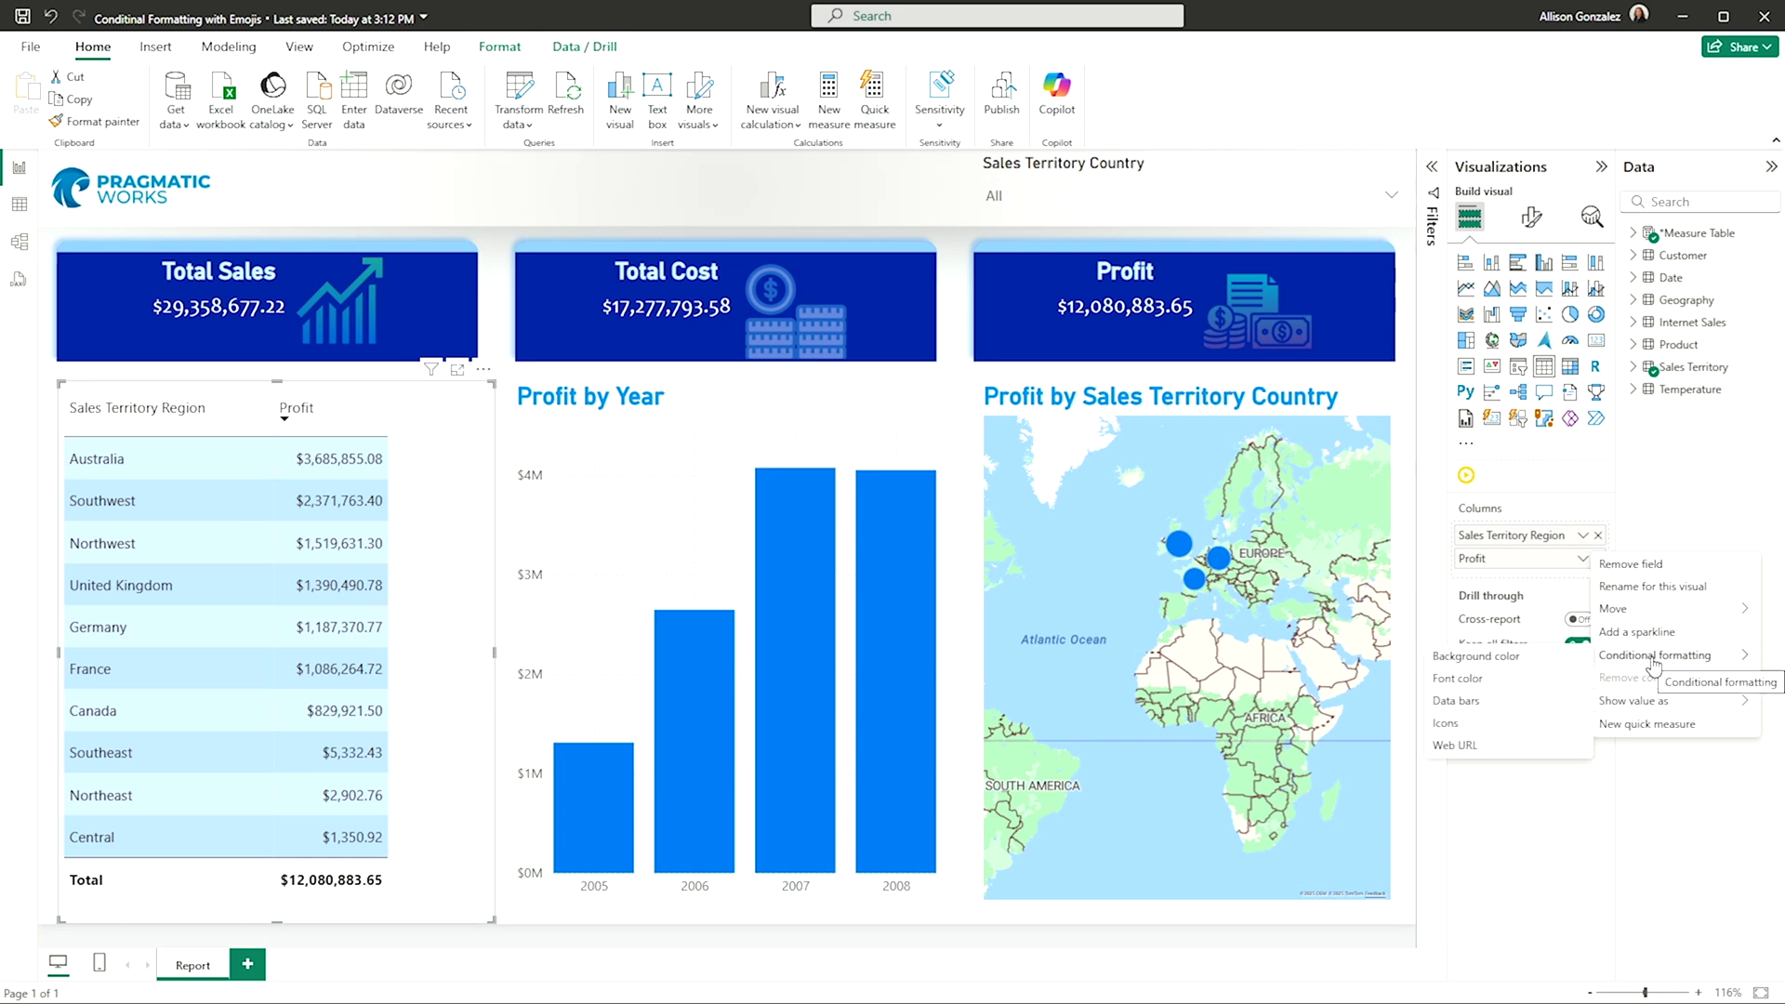
pyautogui.click(1647, 526)
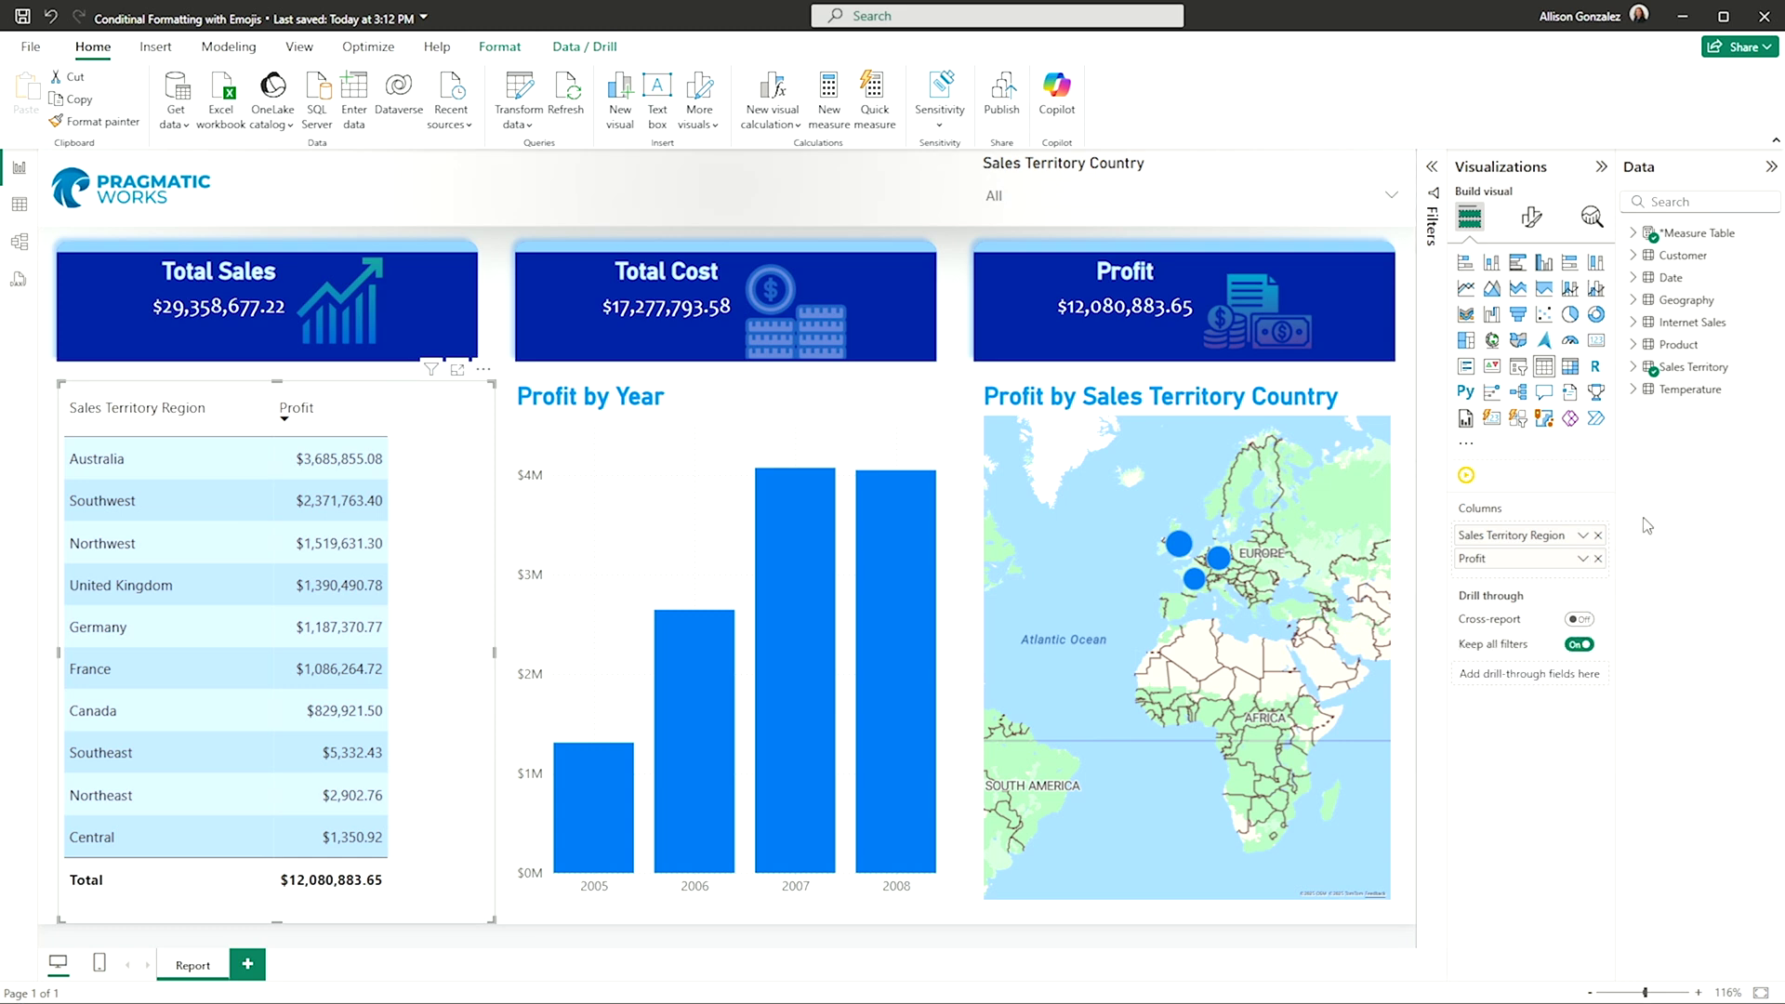
# - Open the Icons conditional formatting dialog for the Profit field
pyautogui.click(1582, 559)
pyautogui.moveTo(1654, 655)
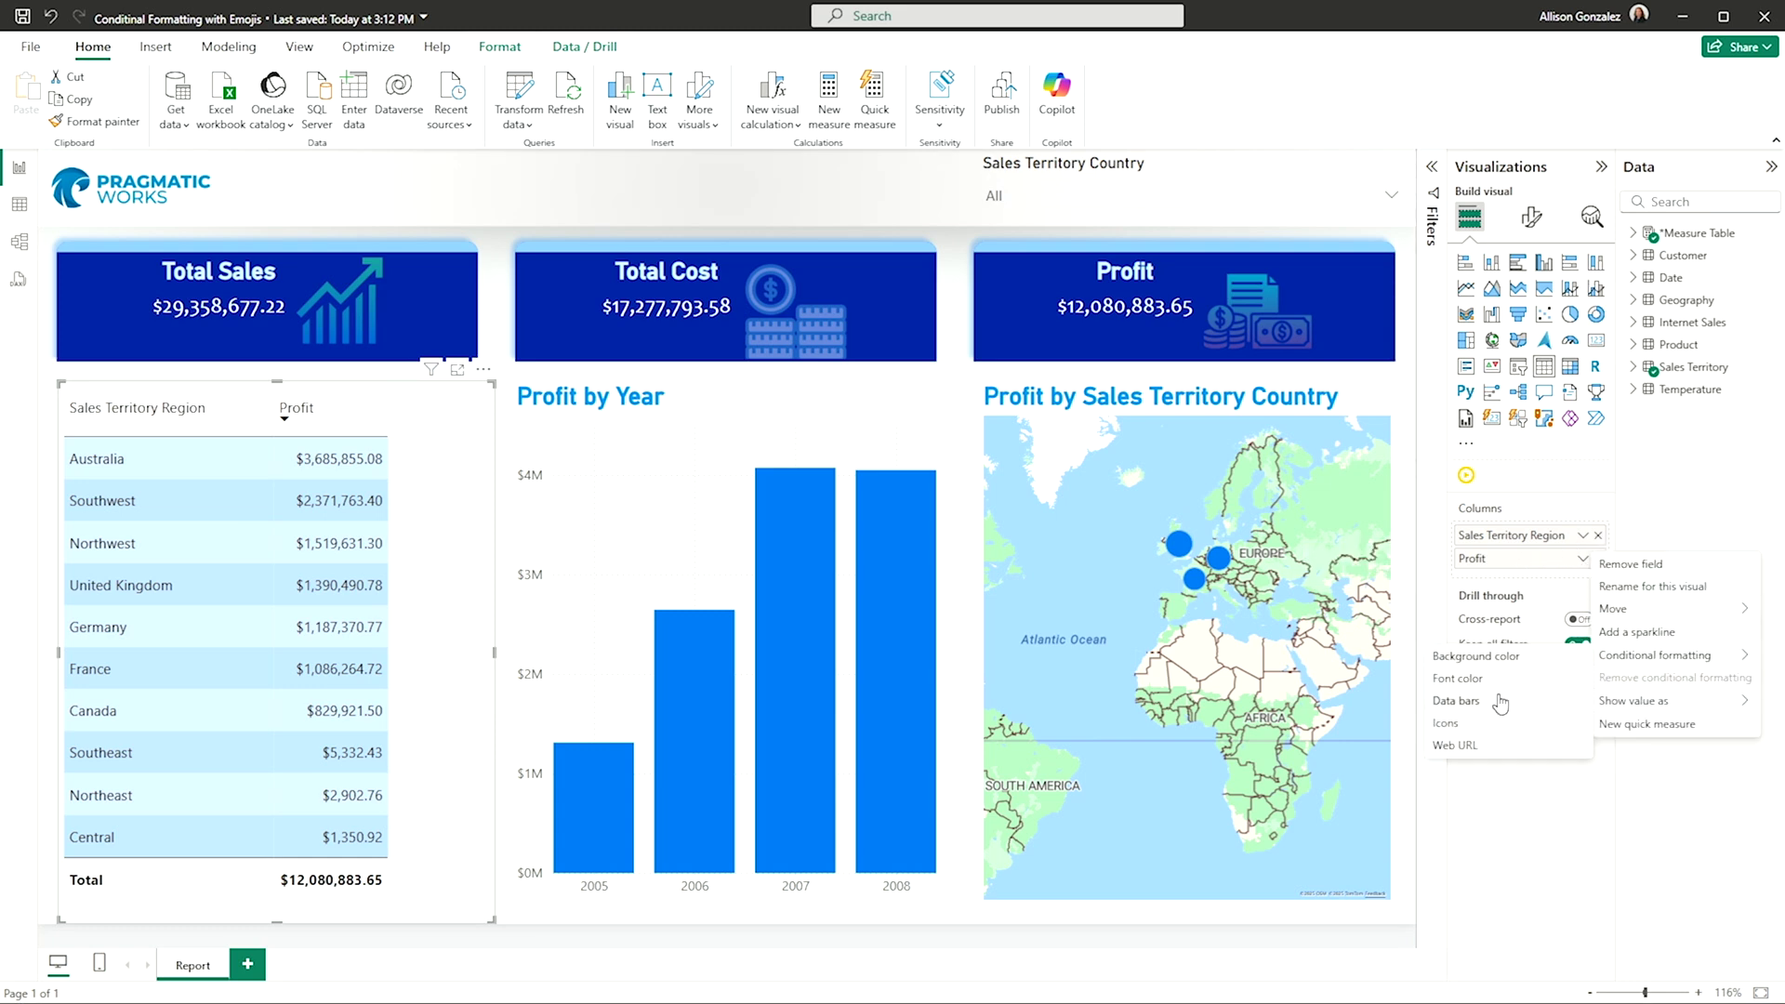
pyautogui.click(1466, 725)
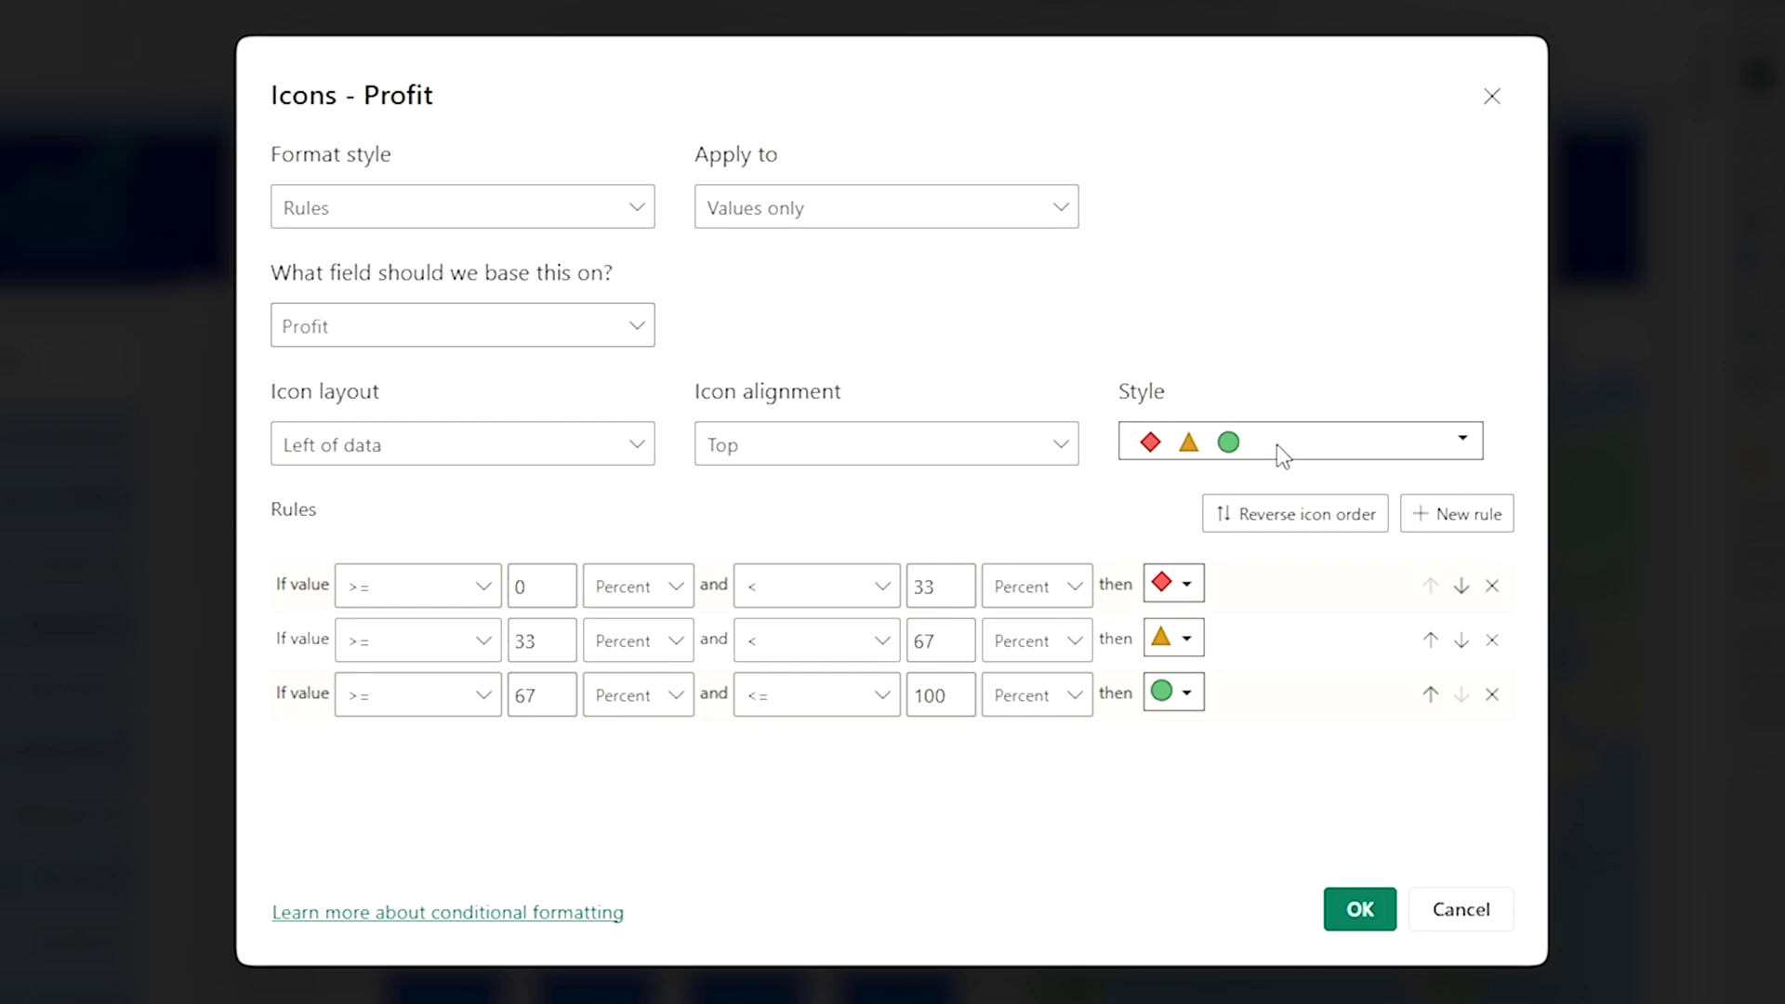
# - Apply the coloured five-arrow icon set to the Profit values
pyautogui.click(1279, 444)
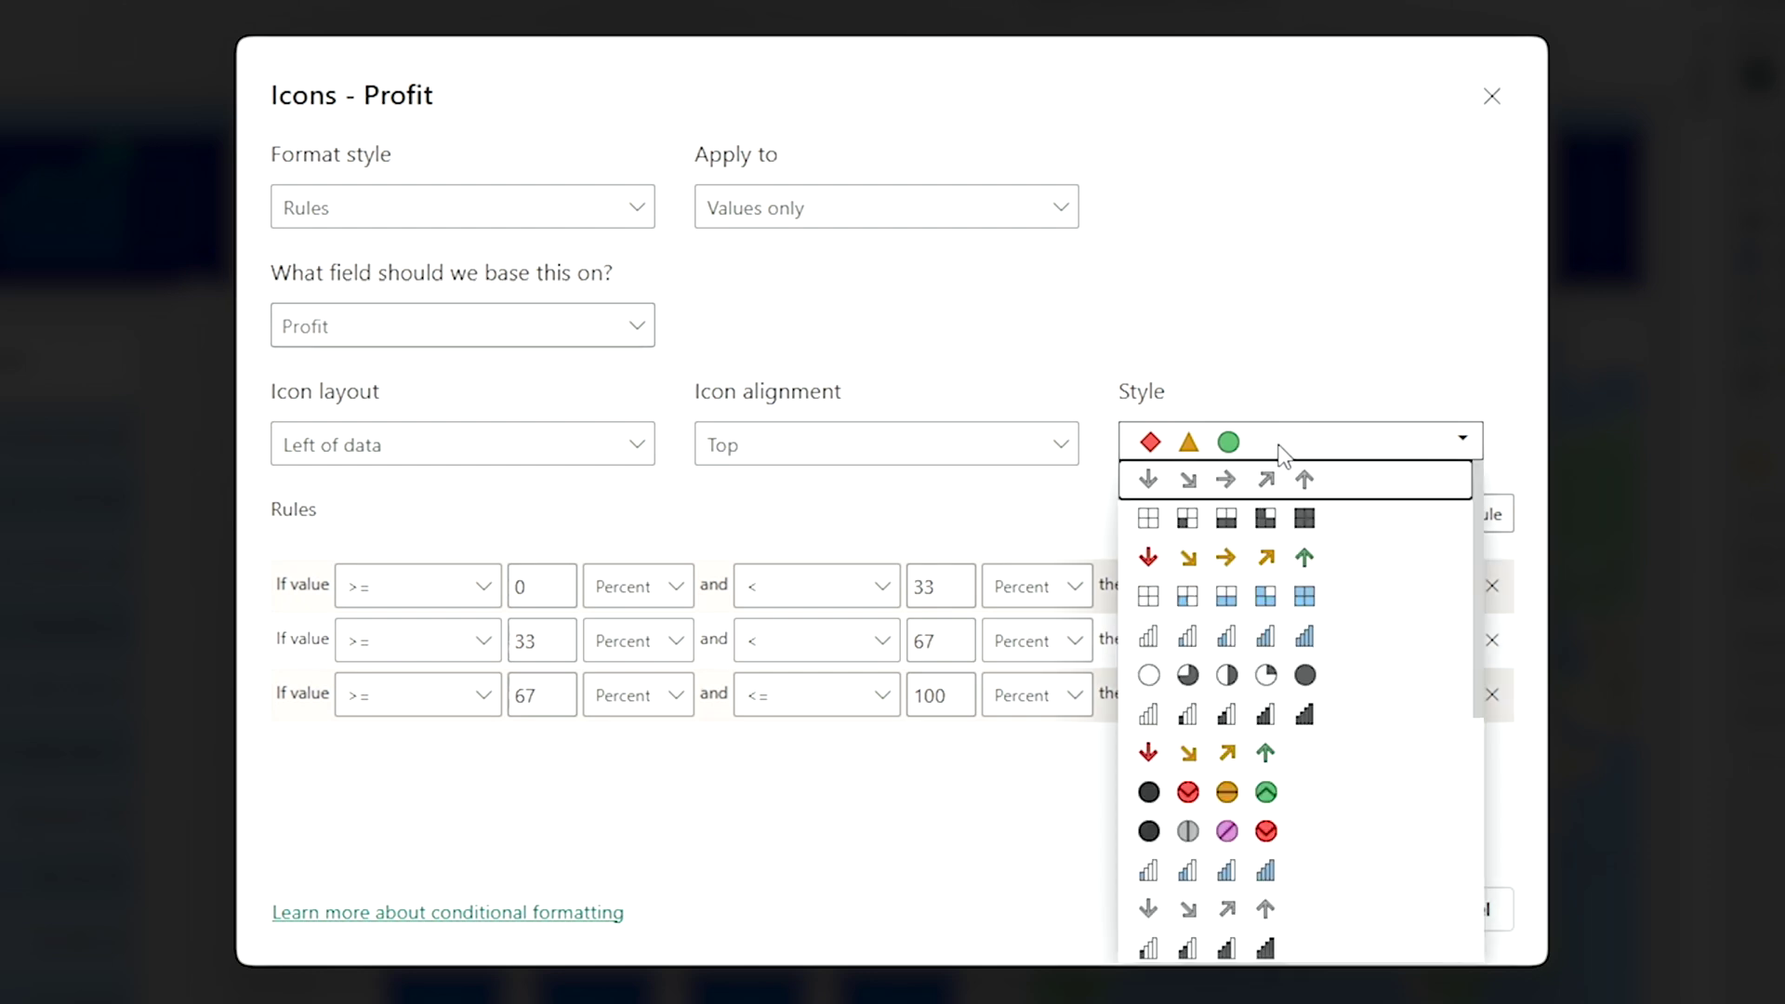
pyautogui.scroll(-5, 1331, 662)
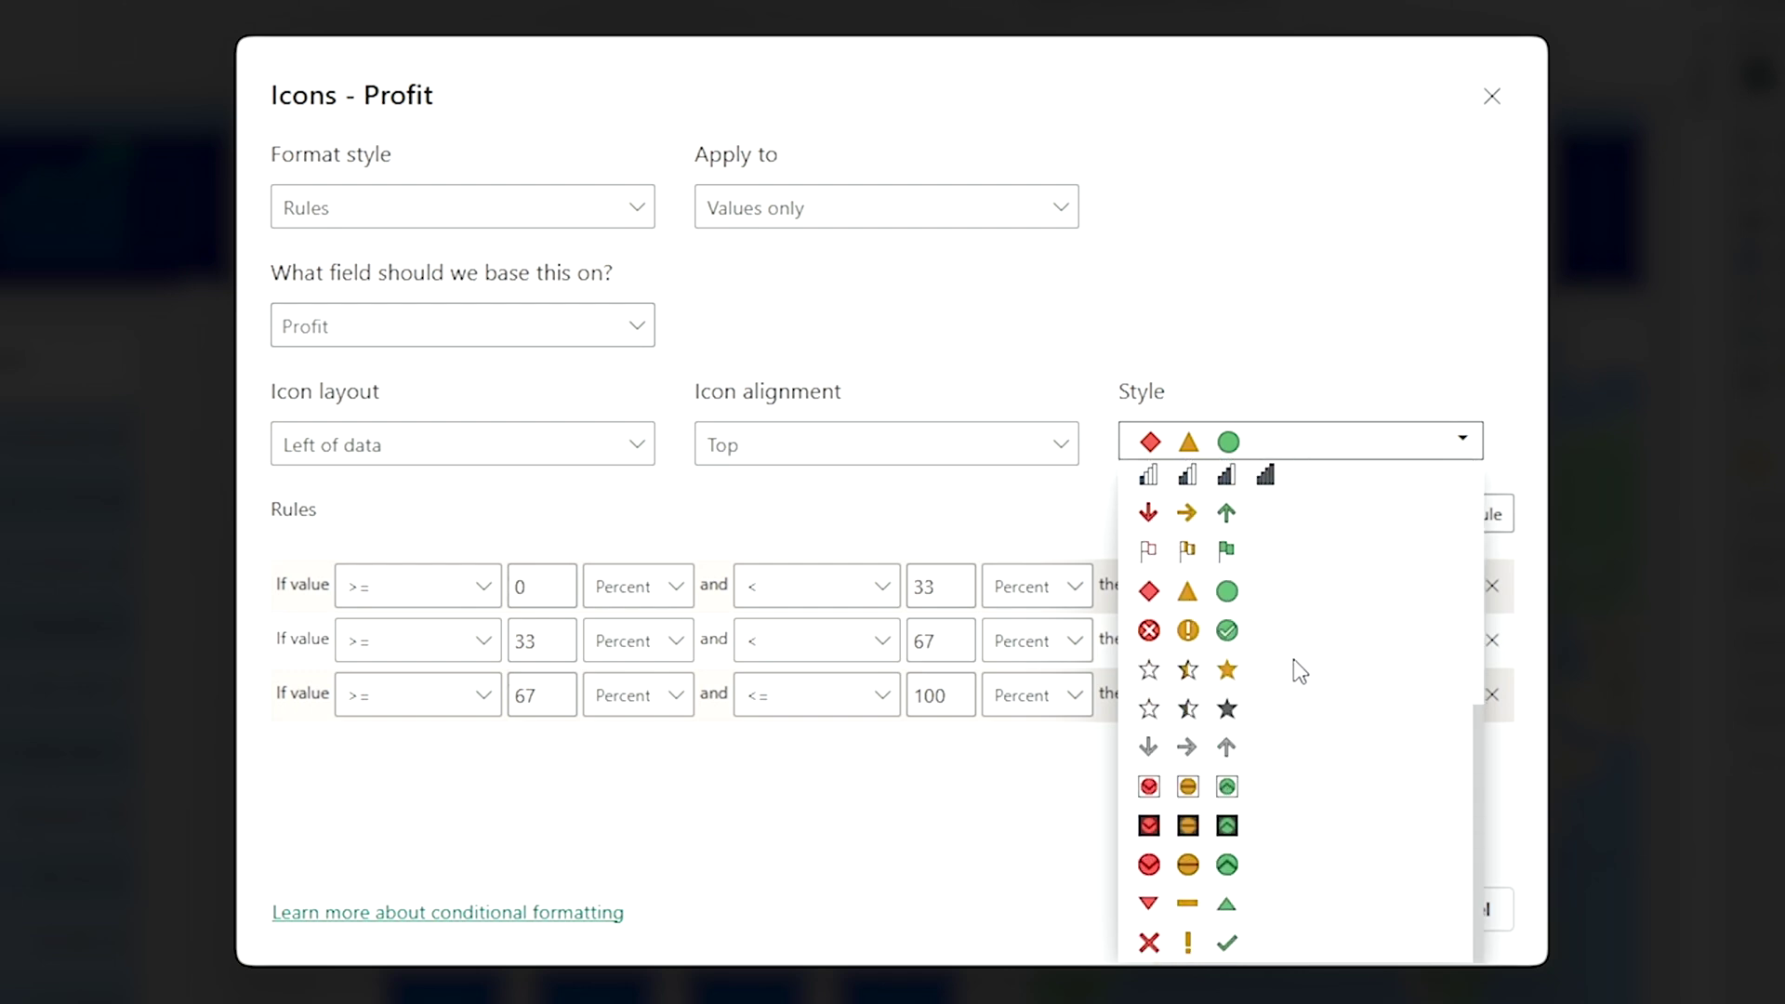
pyautogui.scroll(5, 1300, 669)
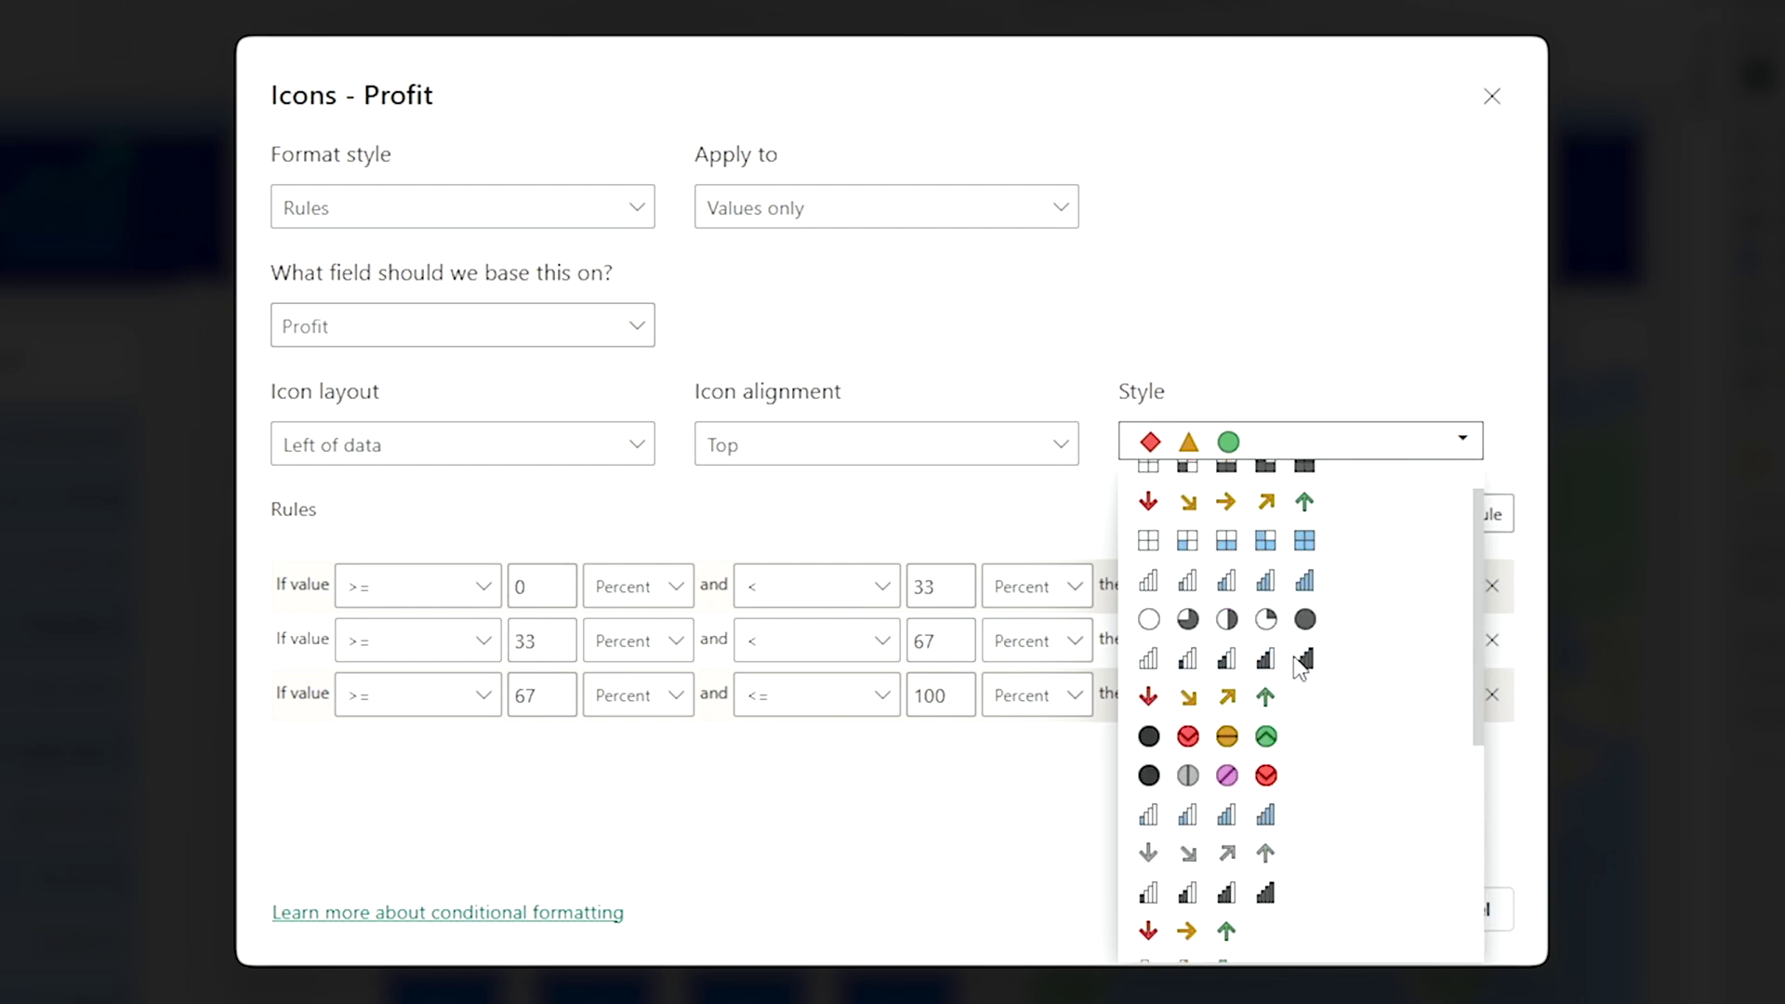
pyautogui.scroll(1, 1311, 772)
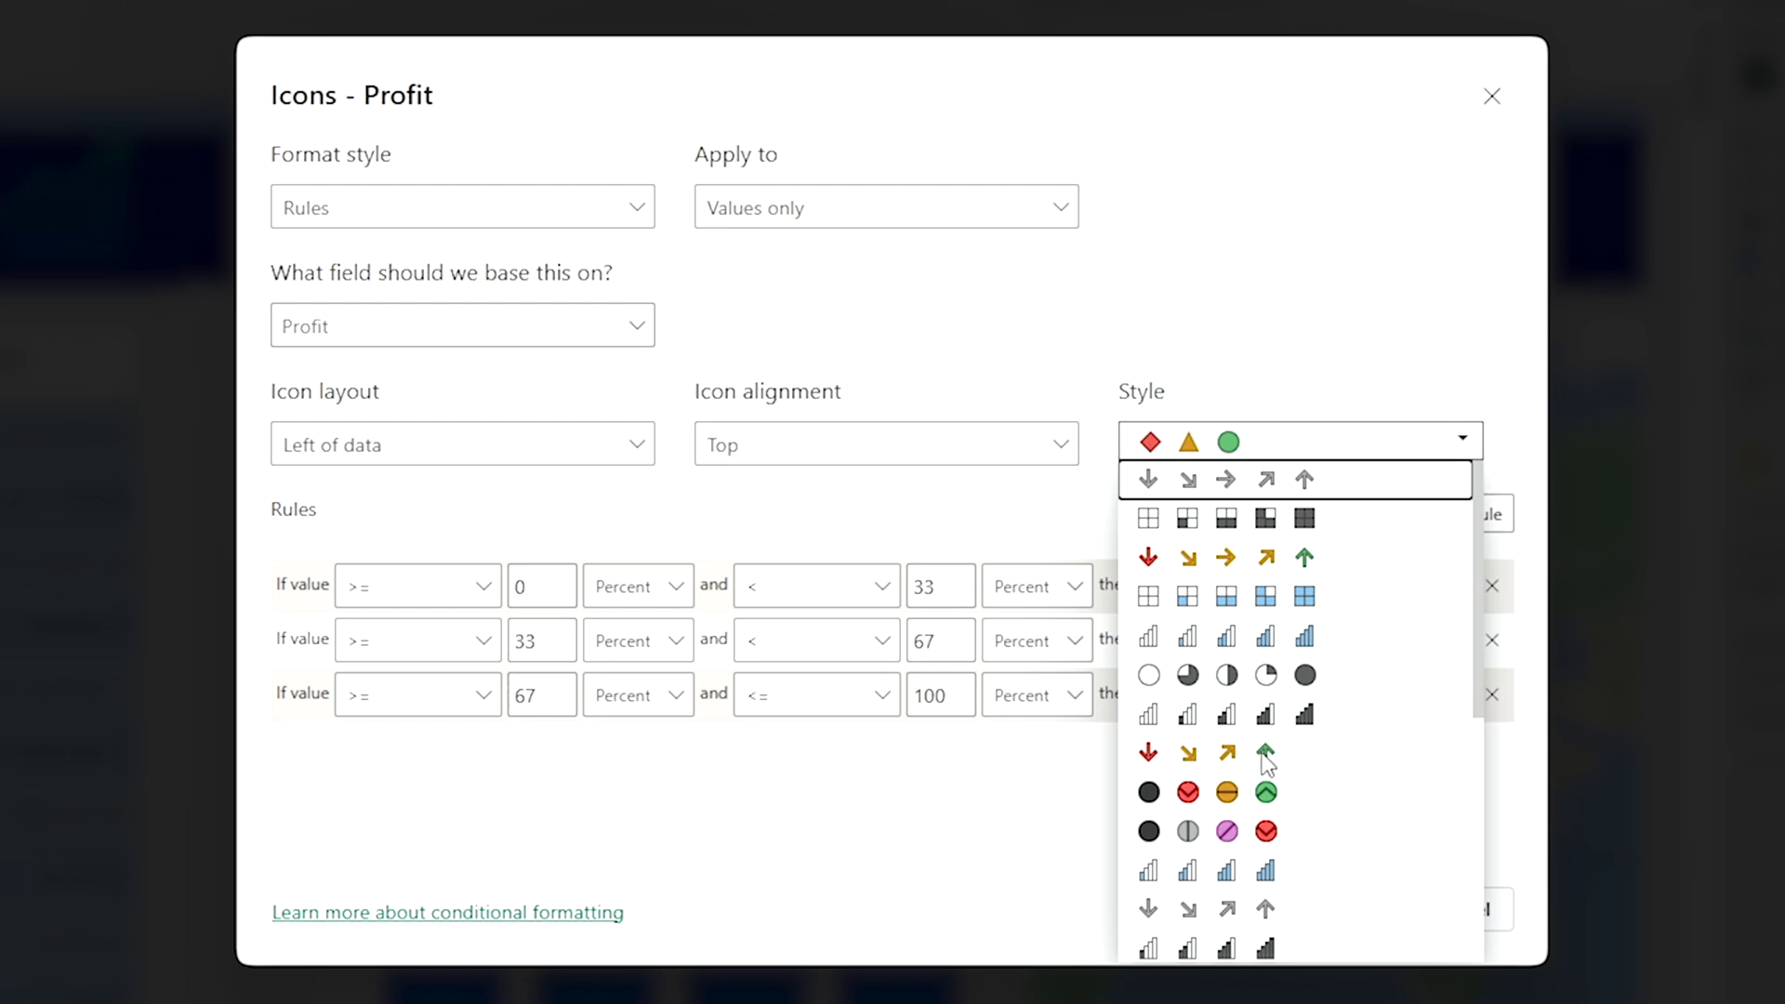
pyautogui.scroll(-3, 1264, 744)
pyautogui.scroll(3, 1246, 660)
pyautogui.click(1311, 559)
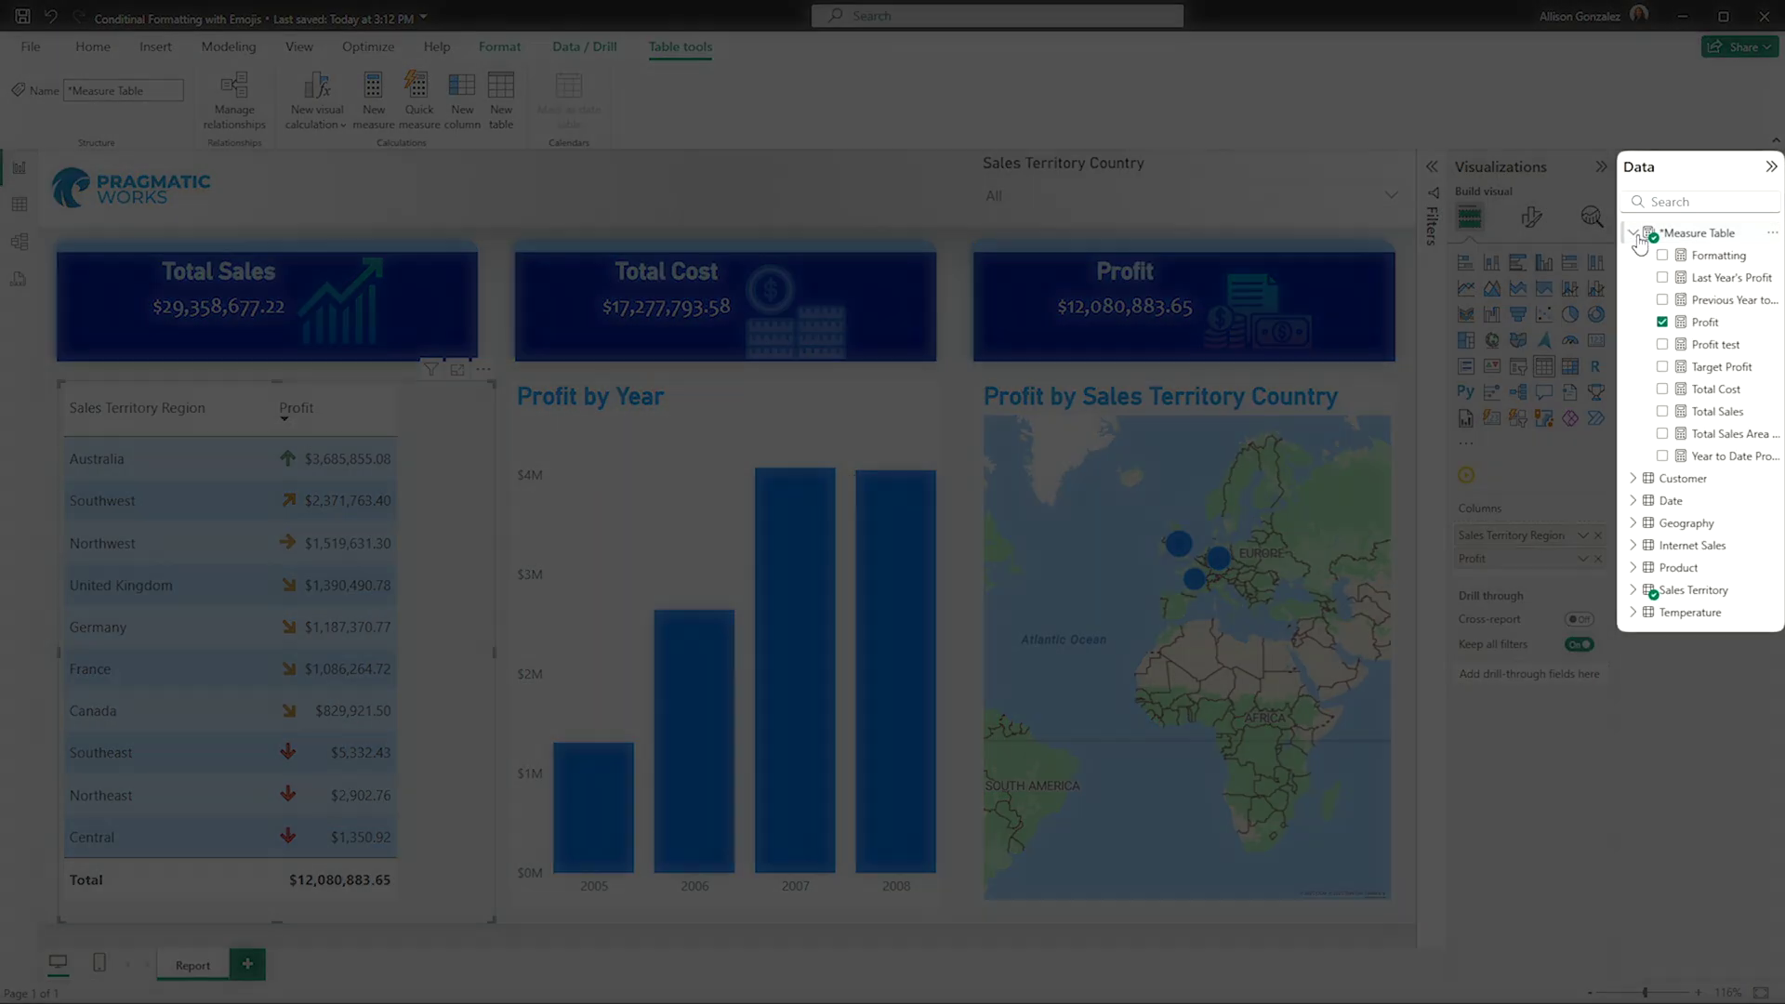
# - Show the Formatting measure's SWITCH formula from the Data pane in the formula bar
pyautogui.click(1720, 260)
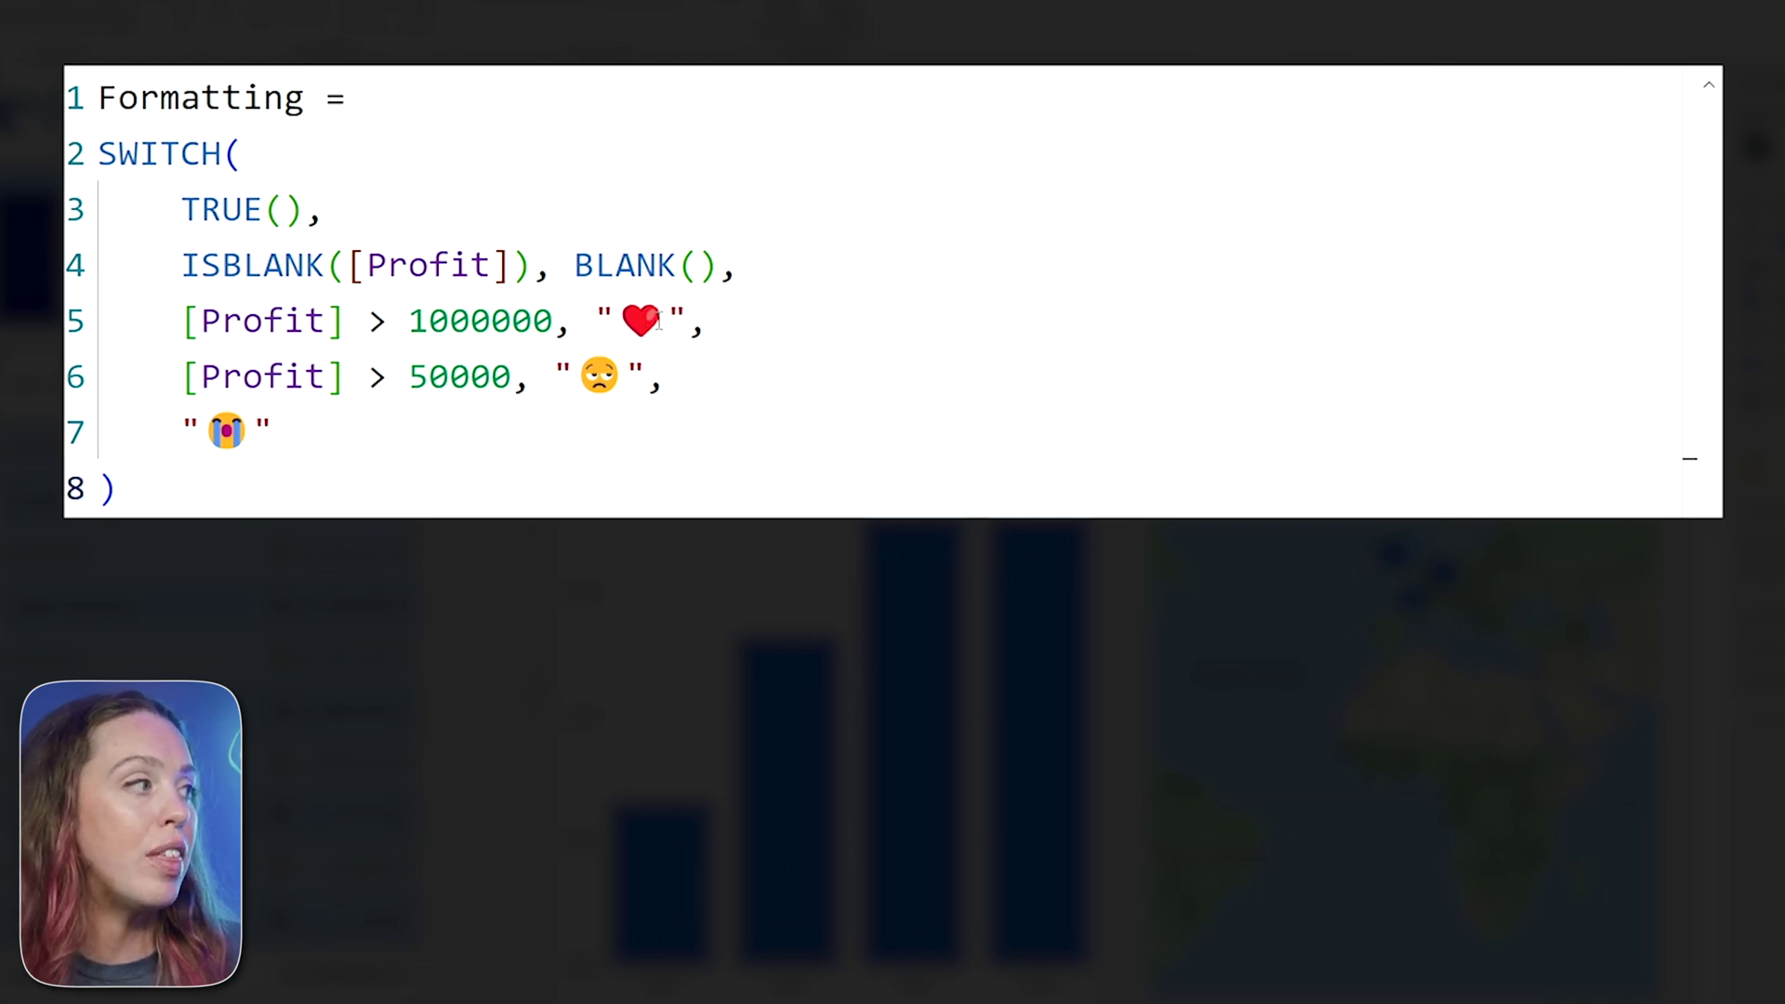
# - Delete the heart emoji on line 5 and bring up the emoji picker with Win + period
pyautogui.doubleClick(658, 322)
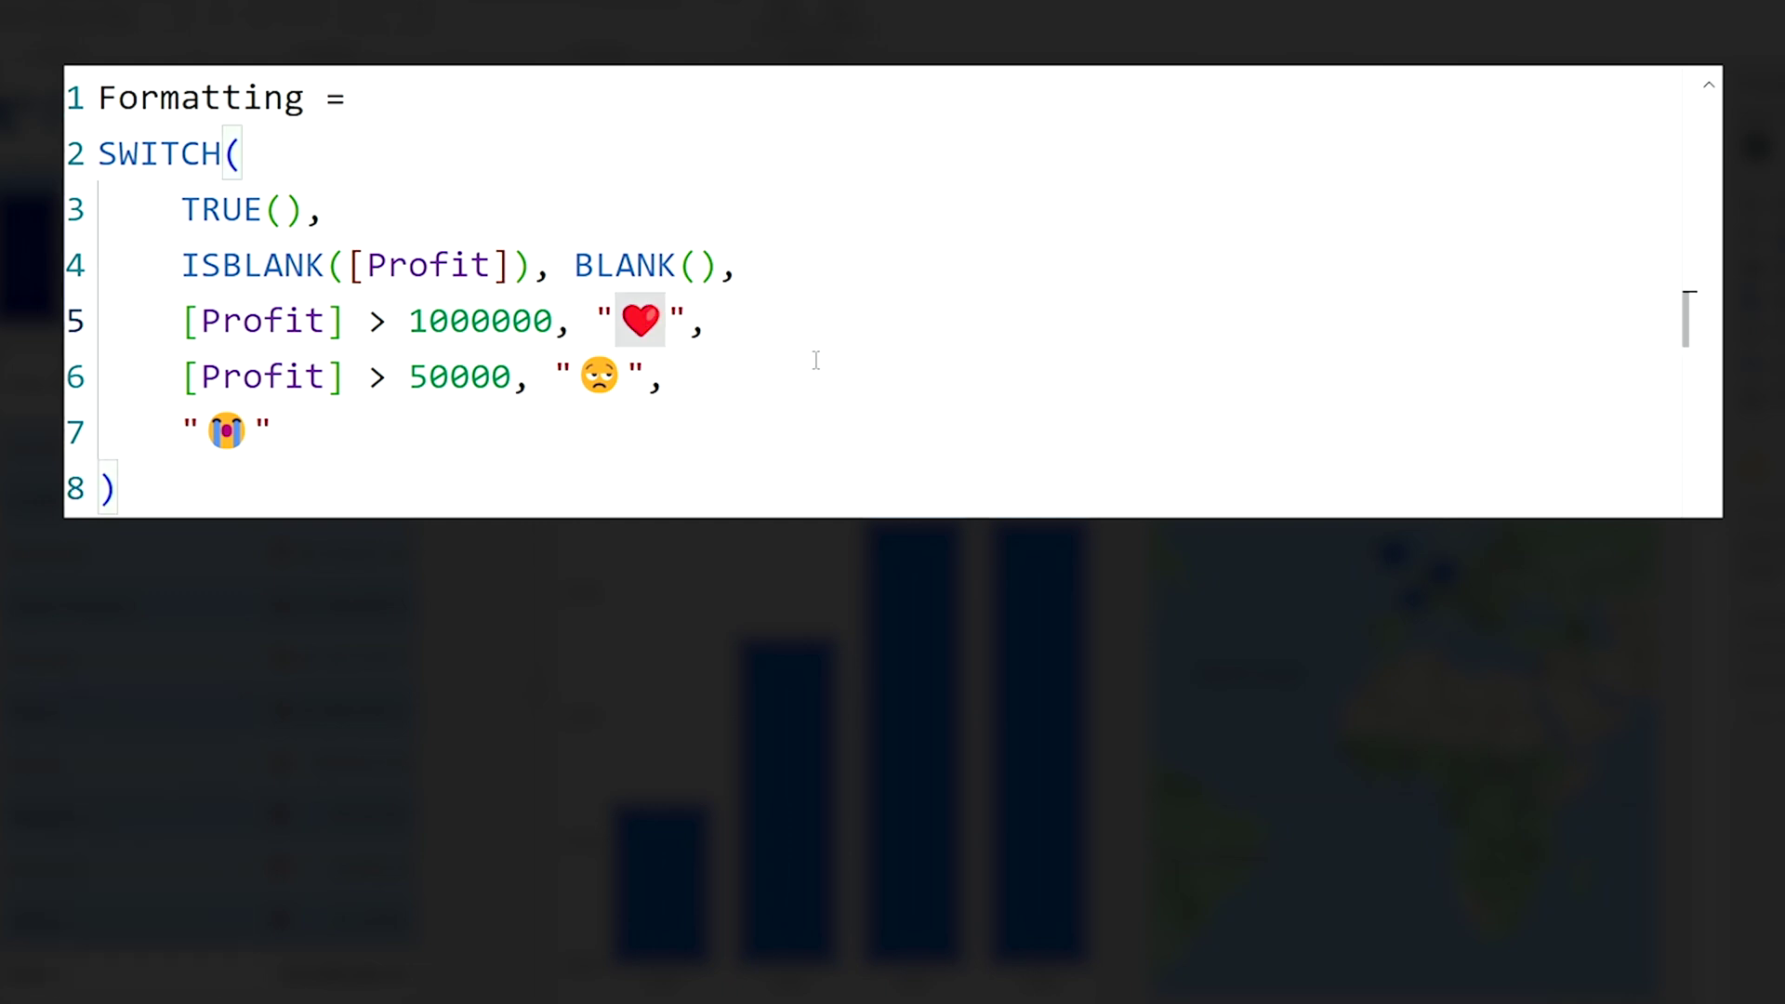
pyautogui.press('BackSpace')
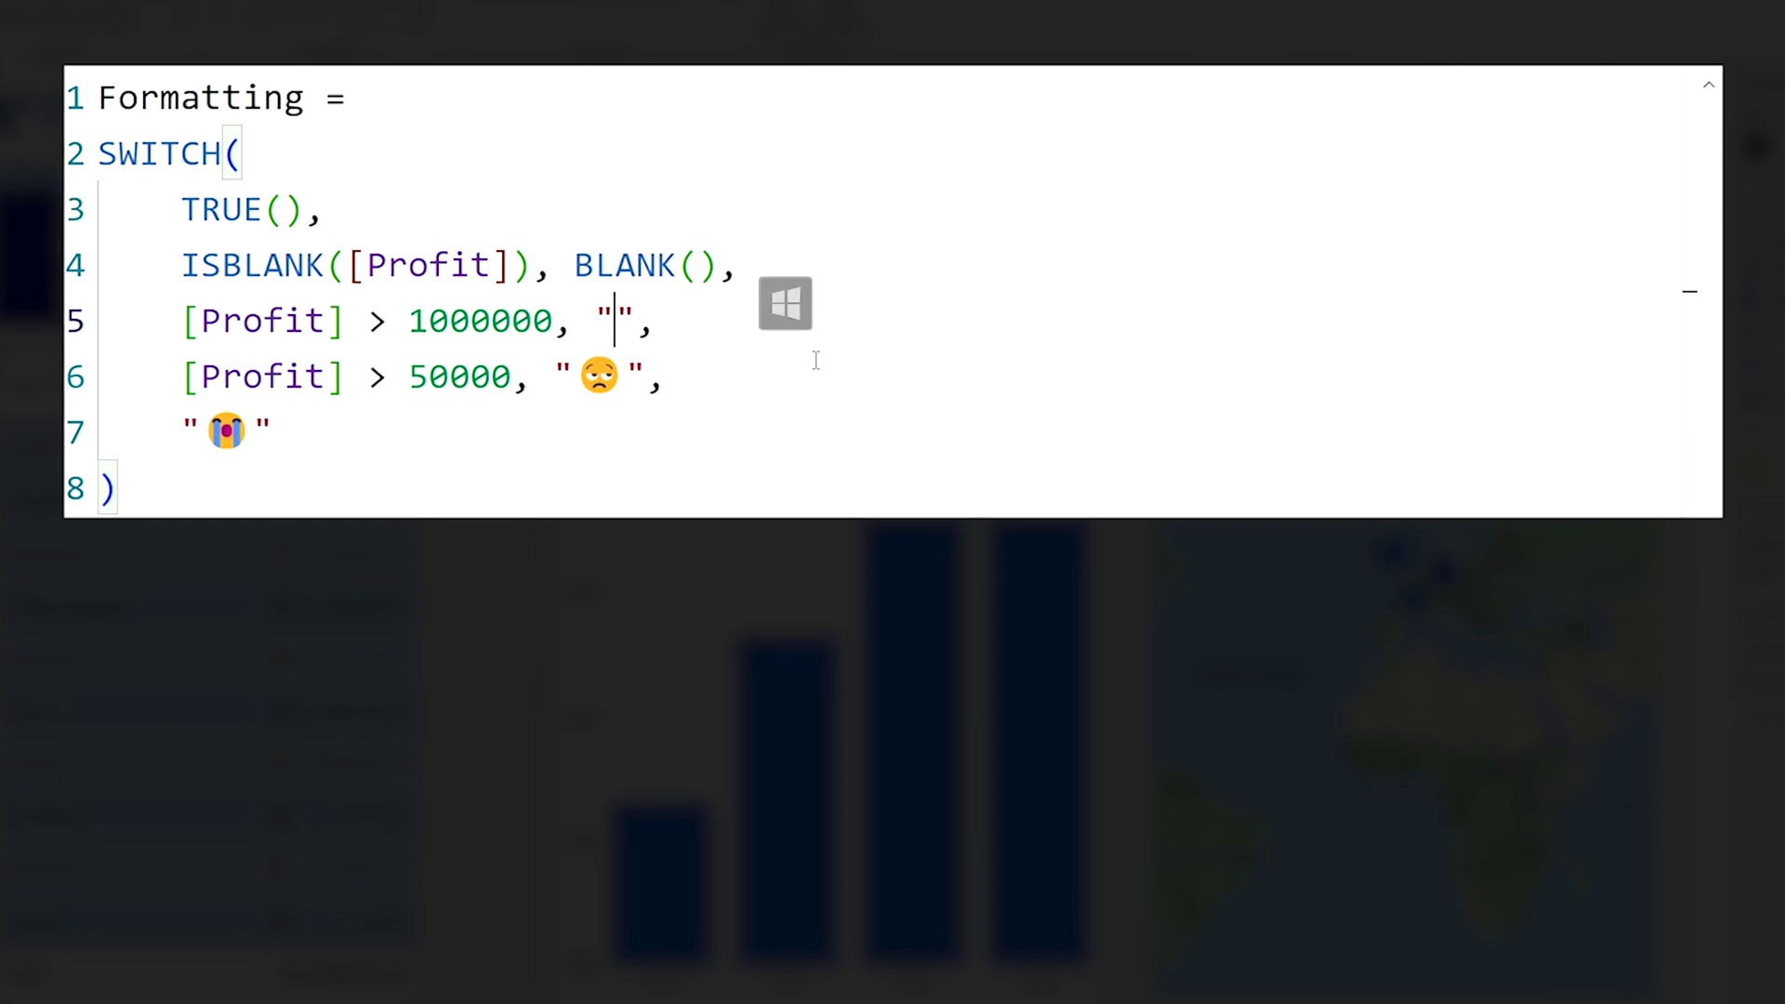
pyautogui.press('super+period')
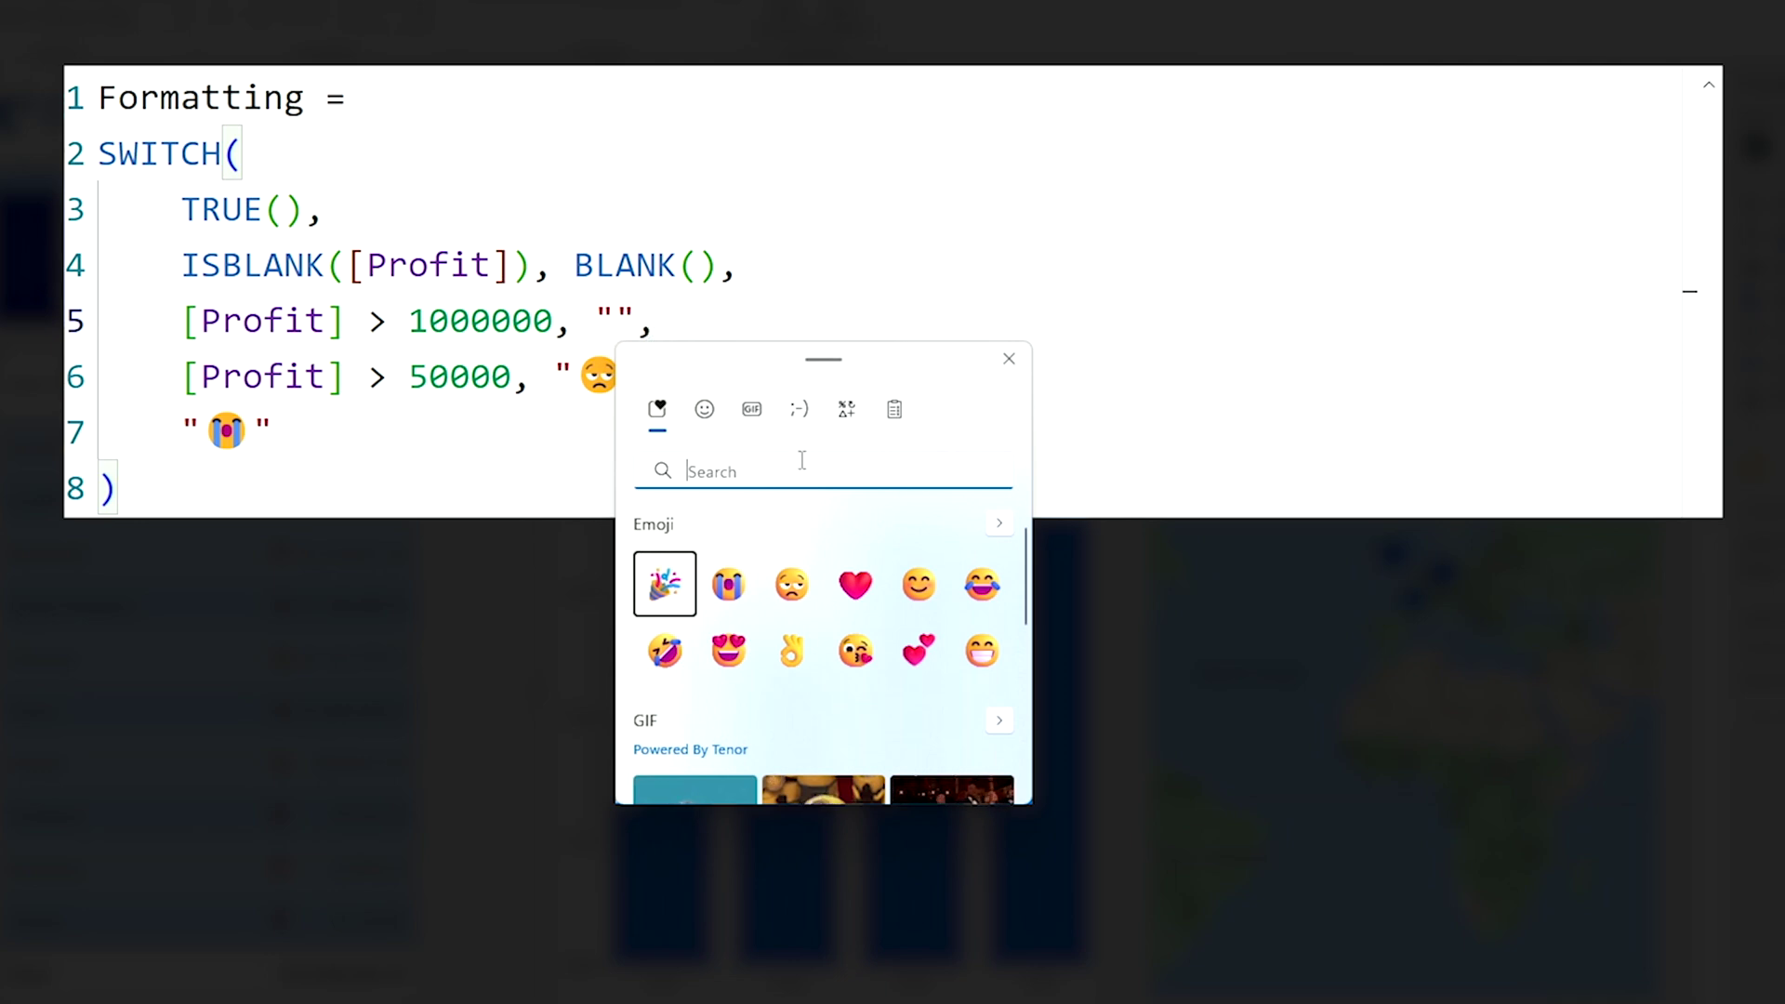
# - Insert the star-struck face emoji from Smiley faces into line 5's empty quotes
pyautogui.click(703, 410)
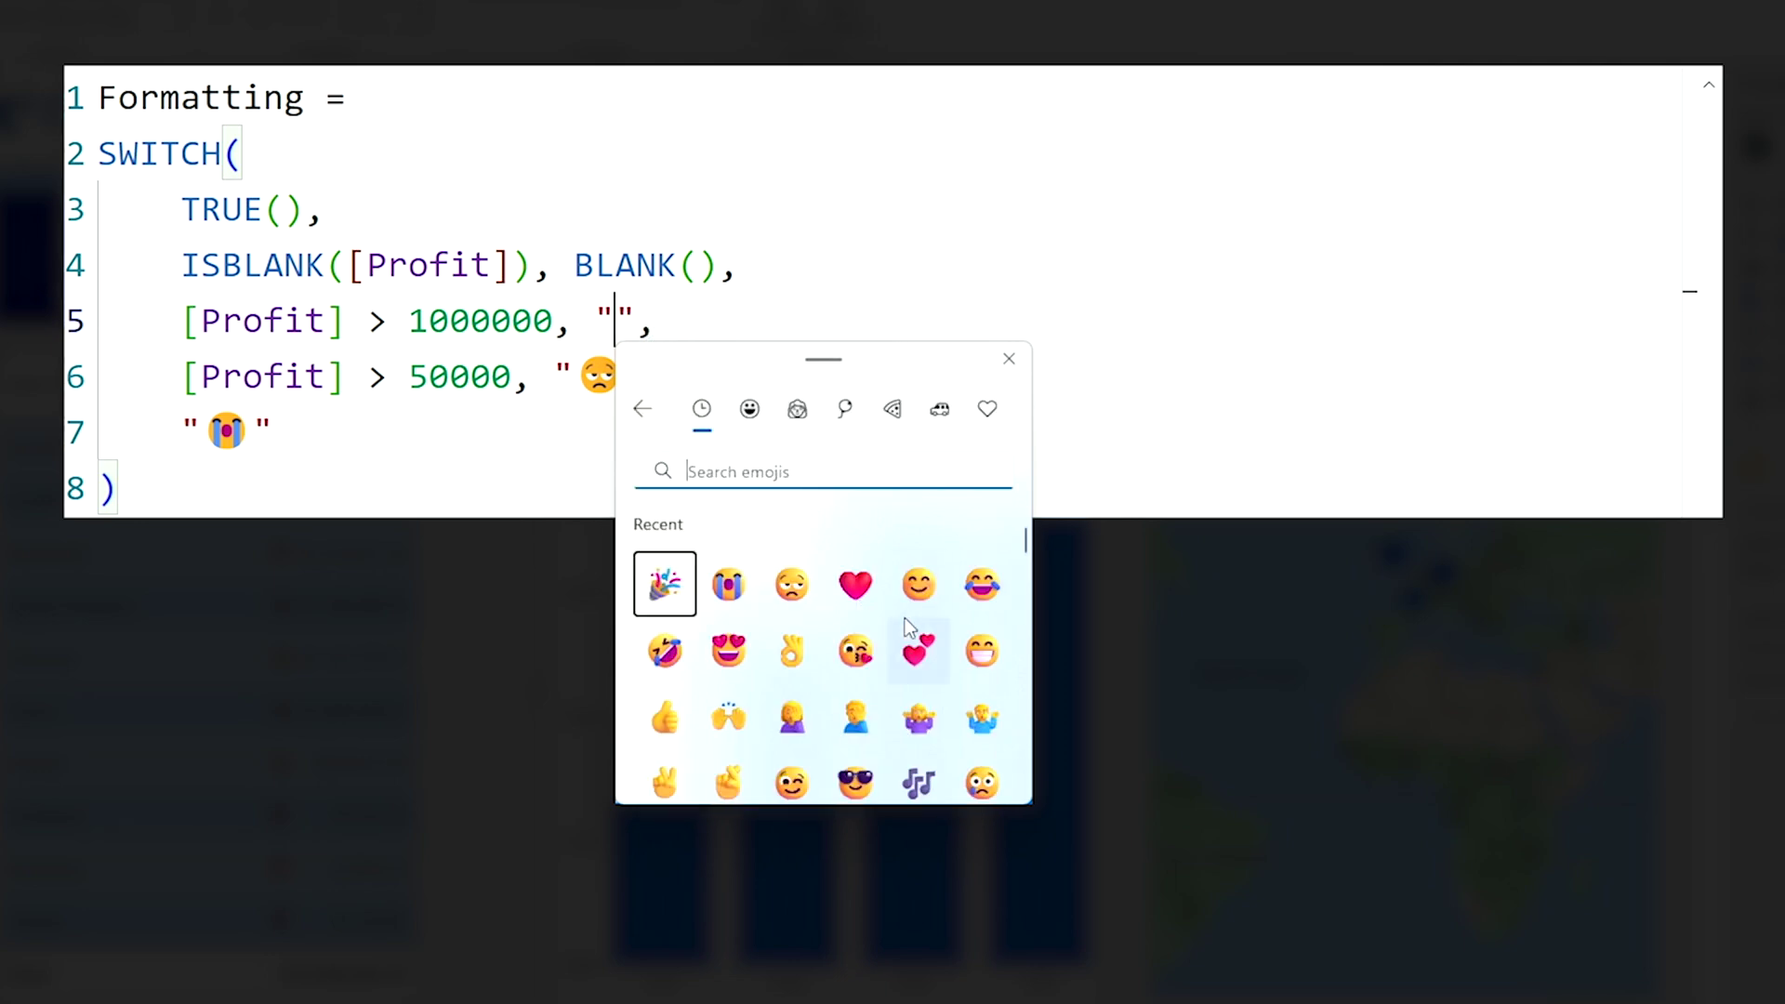
pyautogui.scroll(-5, 905, 618)
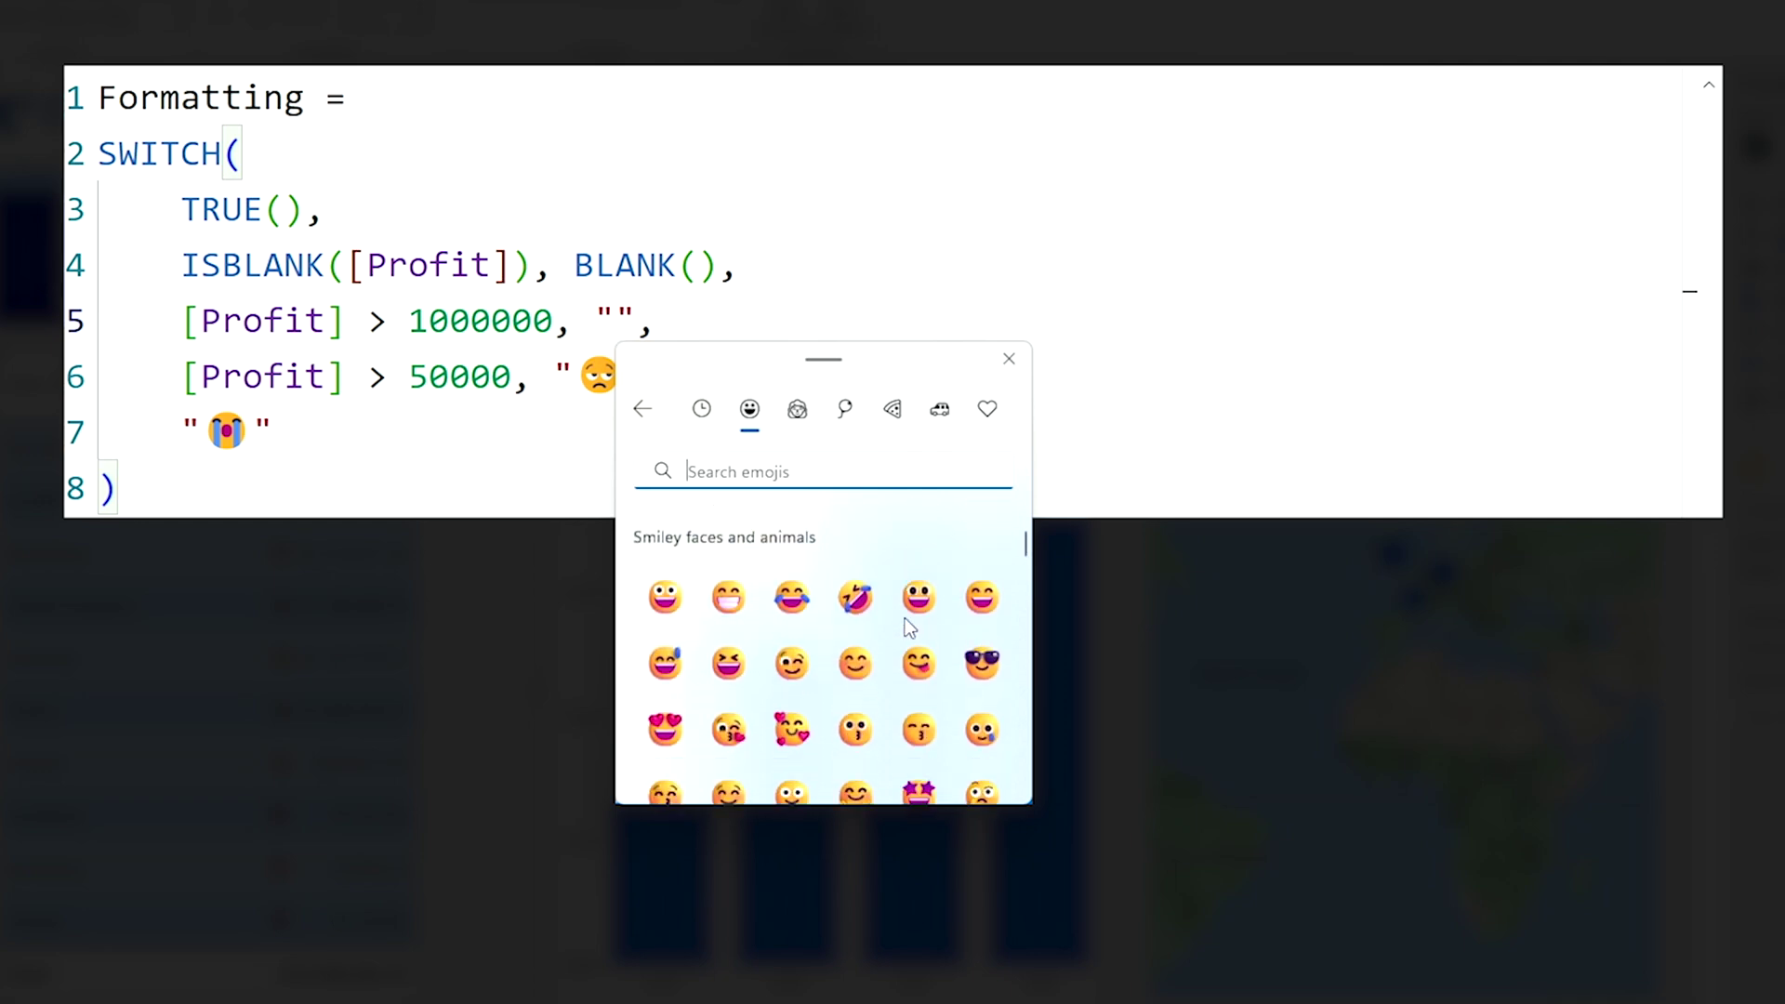
pyautogui.scroll(-5, 842, 624)
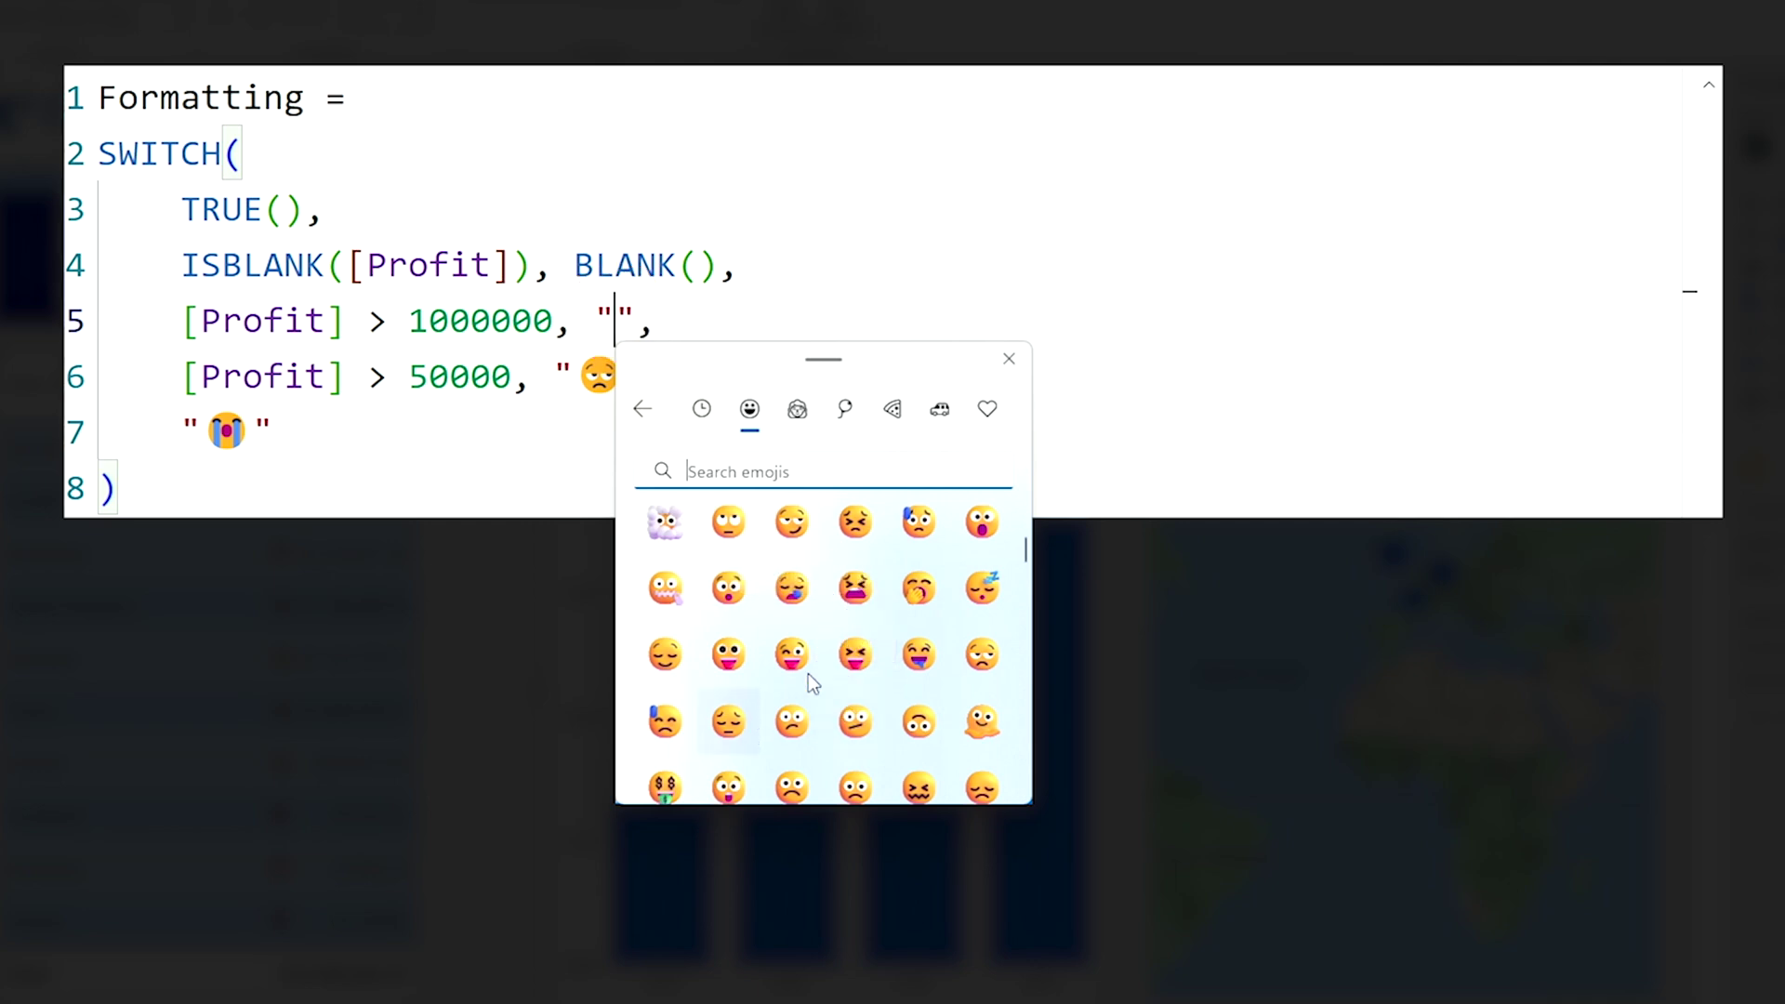
pyautogui.scroll(1, 872, 644)
pyautogui.scroll(3, 873, 644)
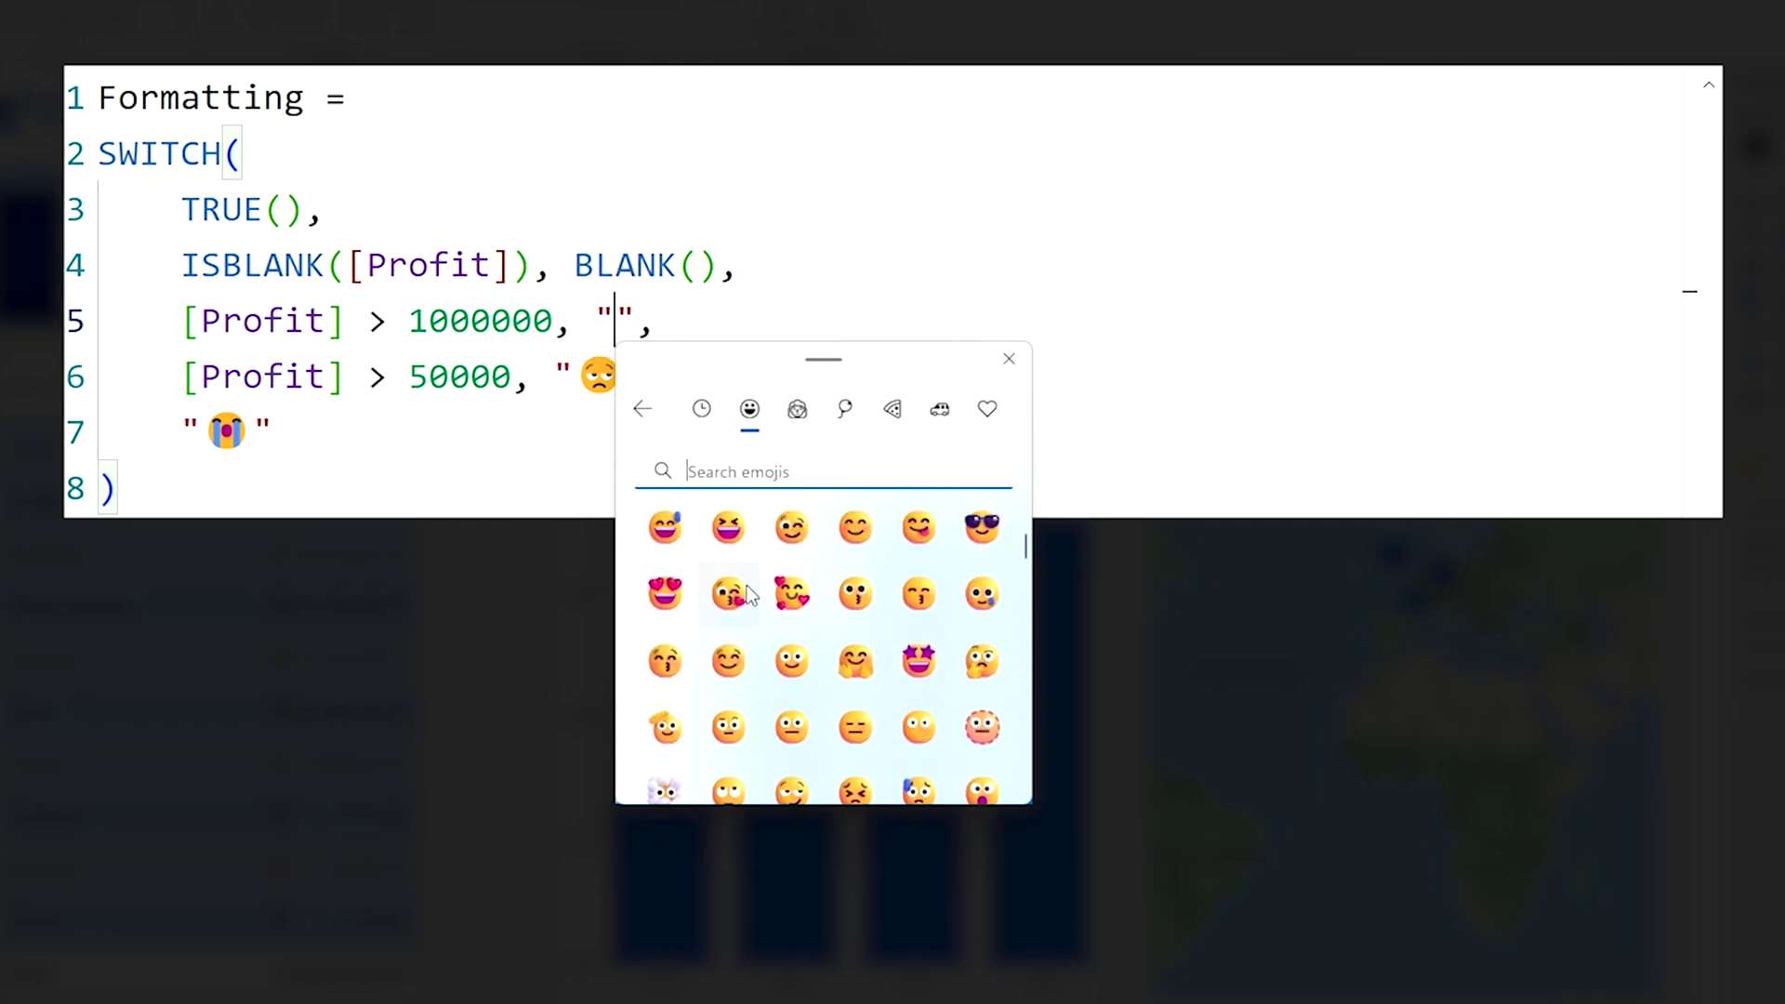
pyautogui.click(919, 661)
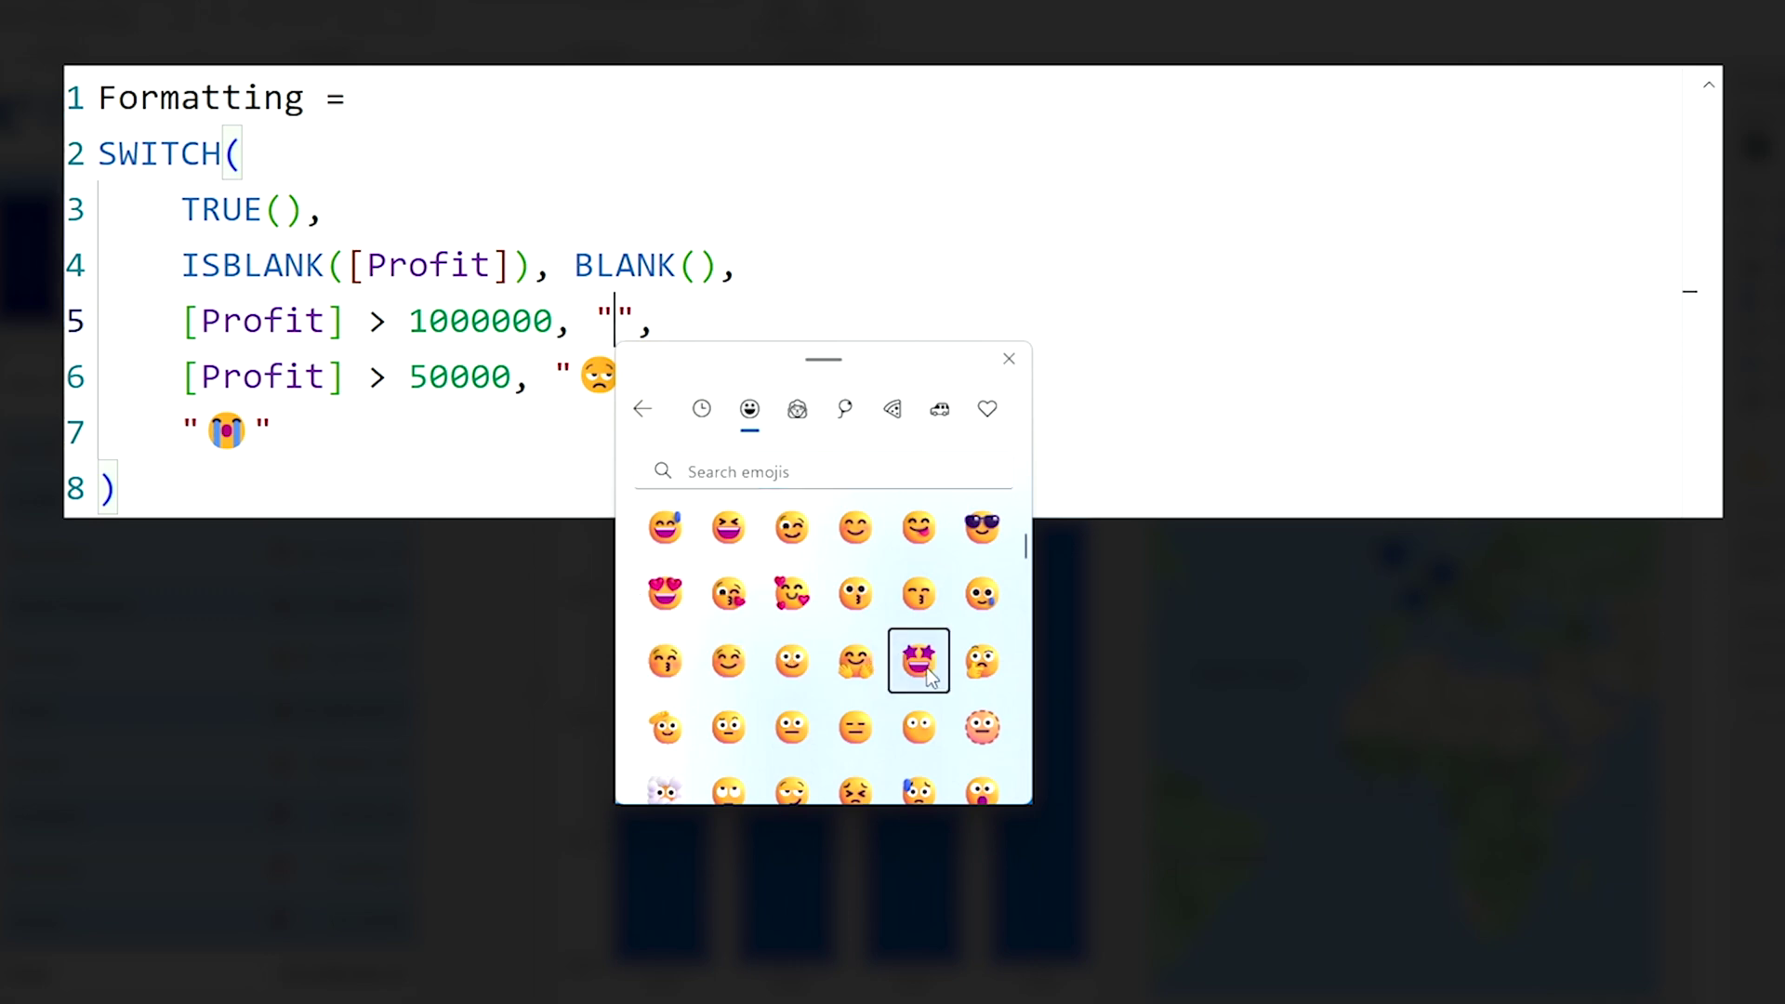
pyautogui.press('Escape')
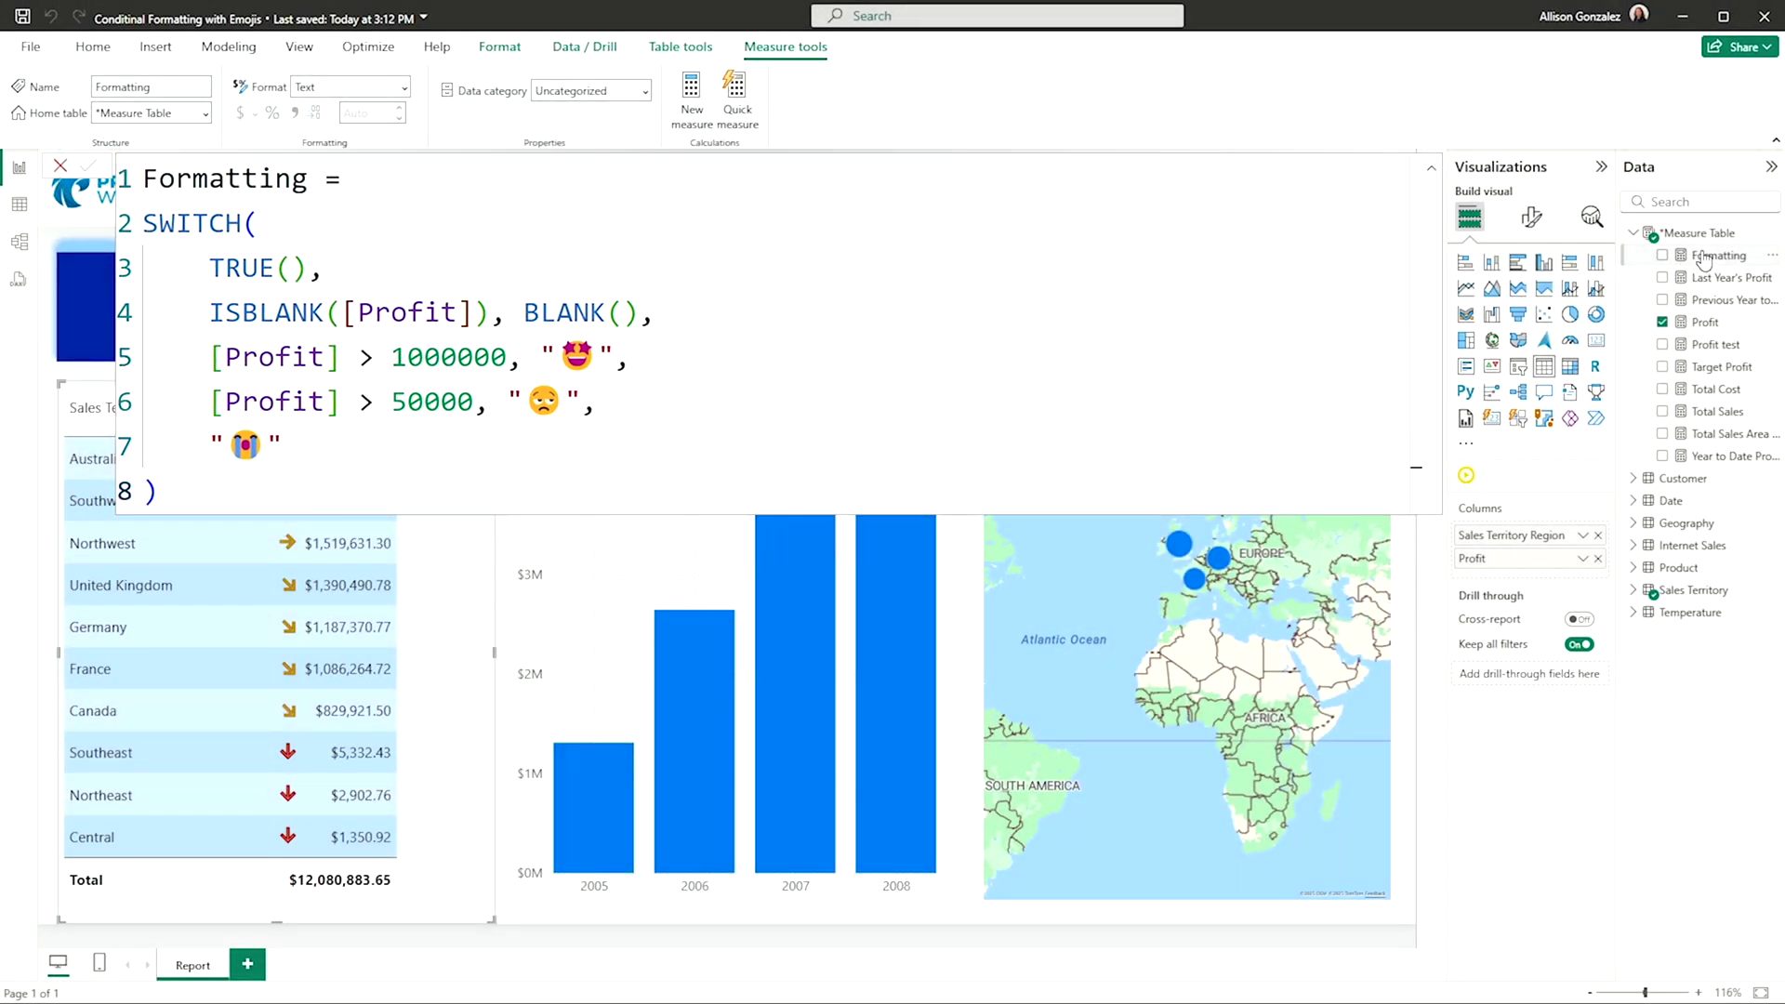
pyautogui.click(1720, 234)
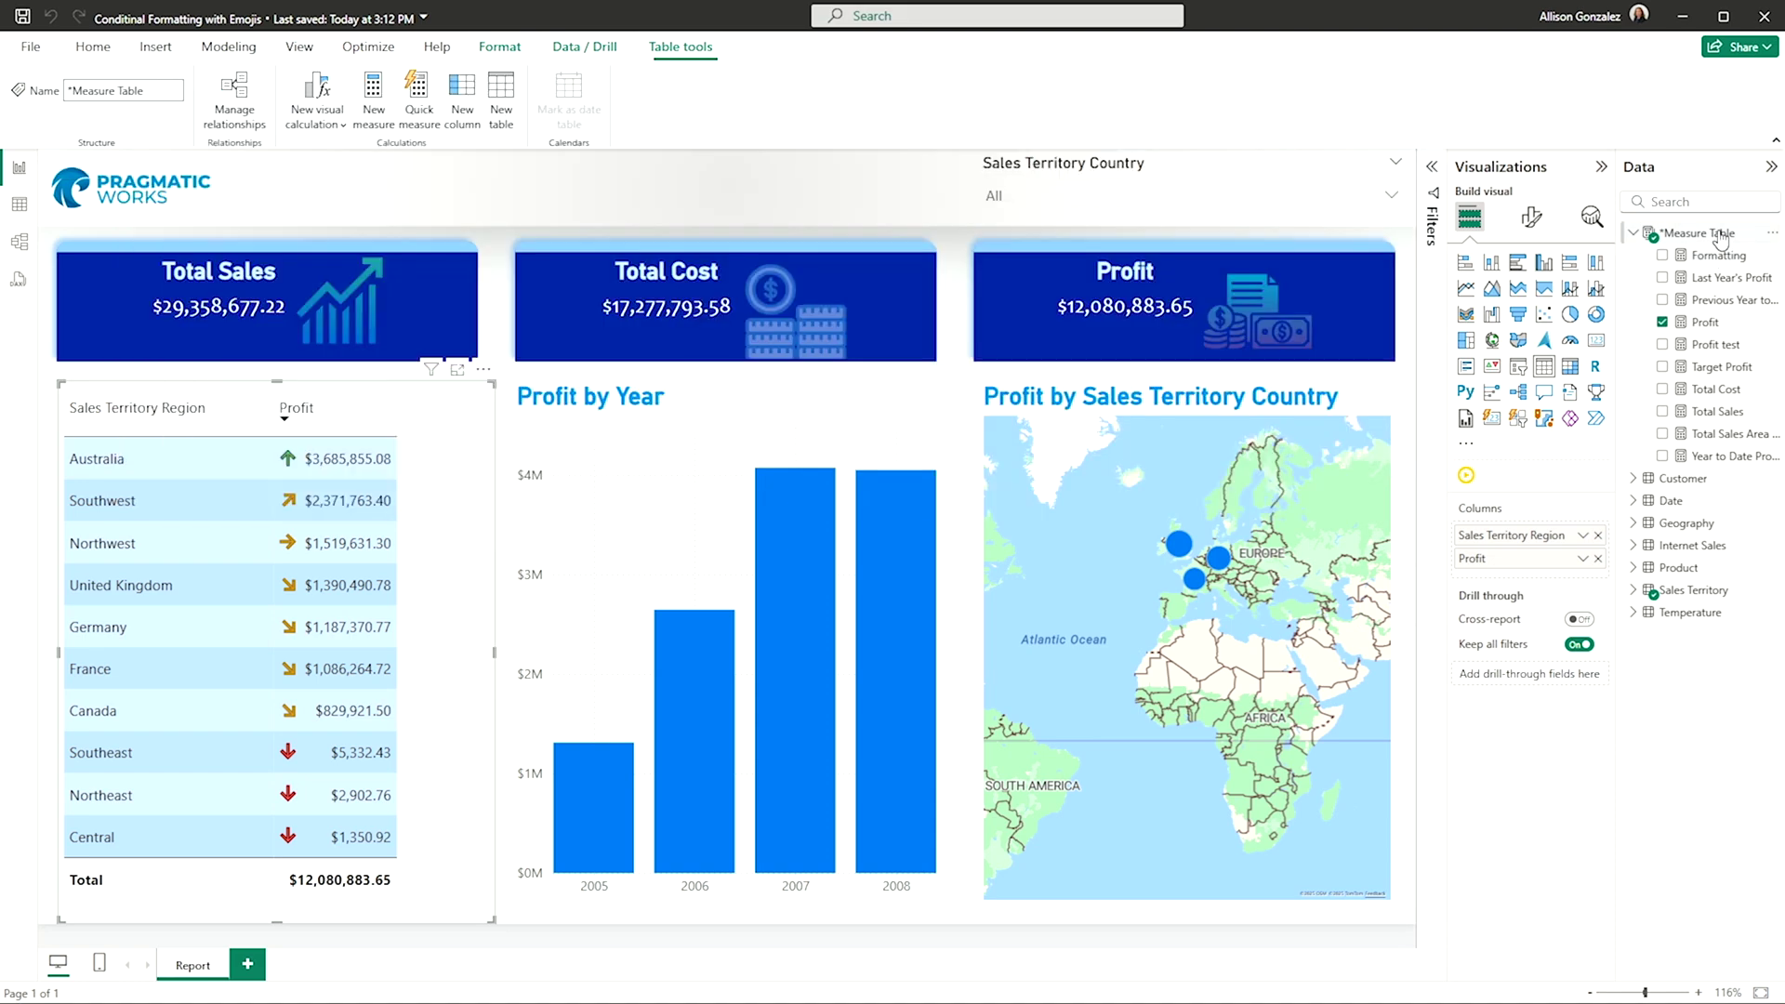
pyautogui.click(1583, 560)
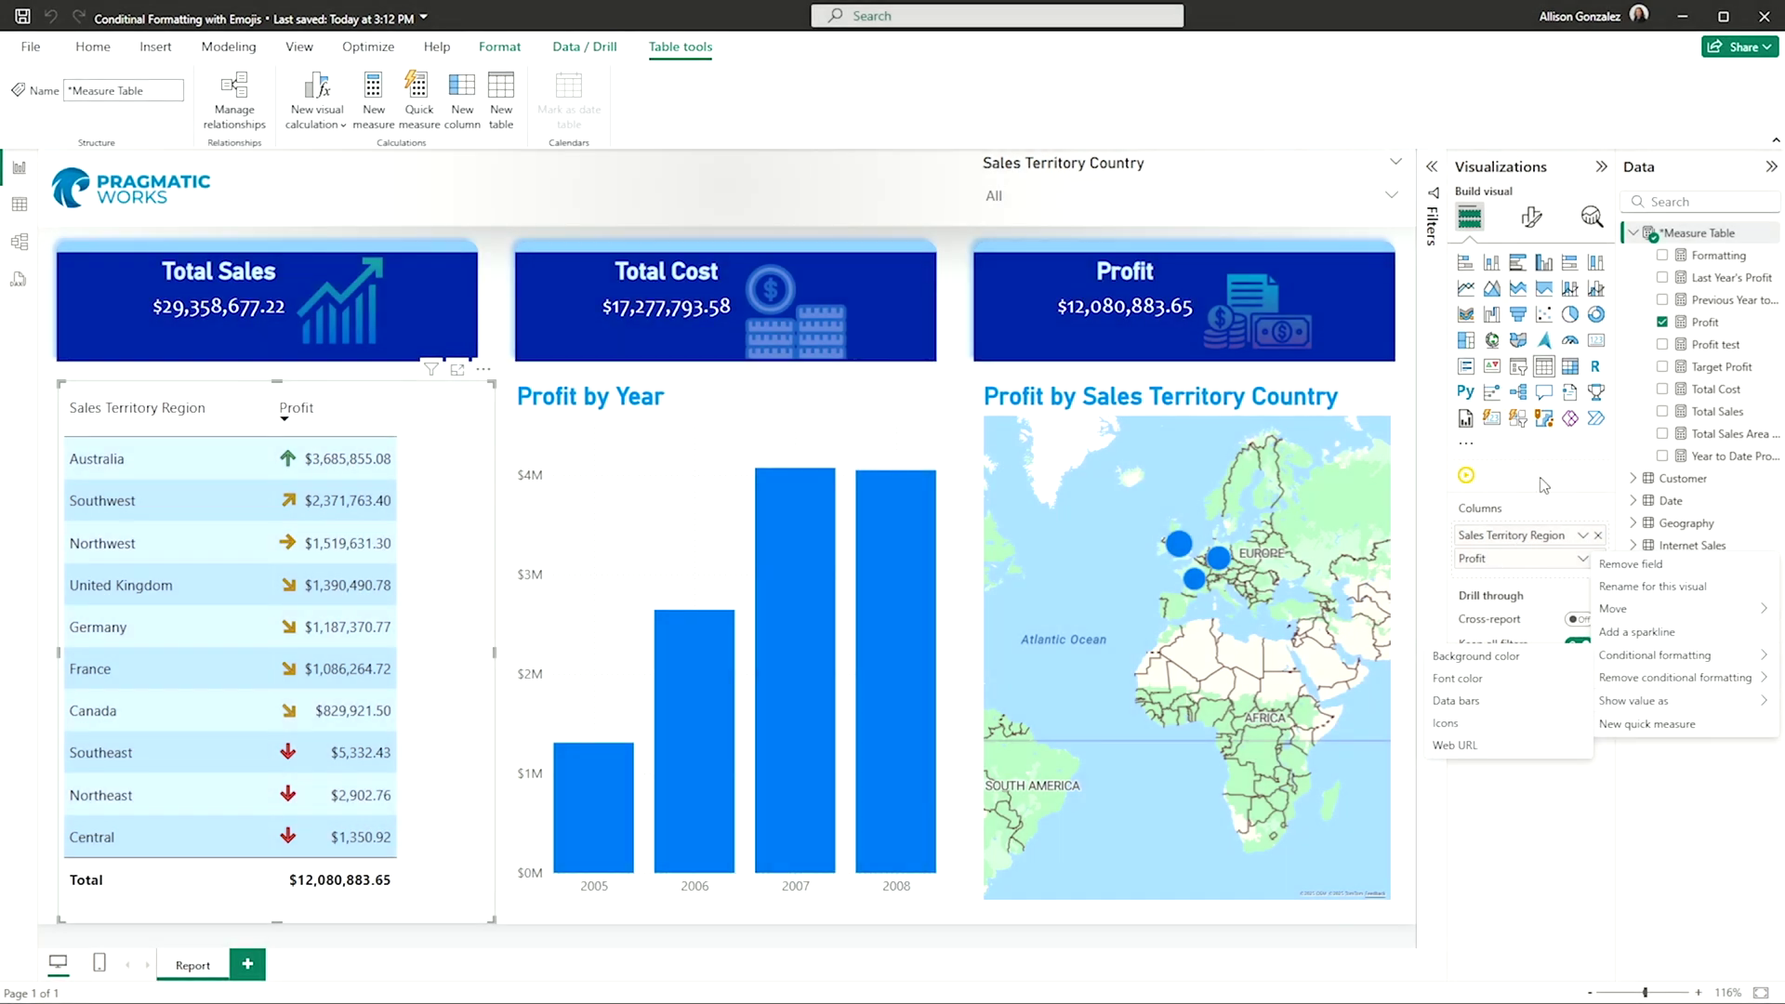
pyautogui.click(1544, 485)
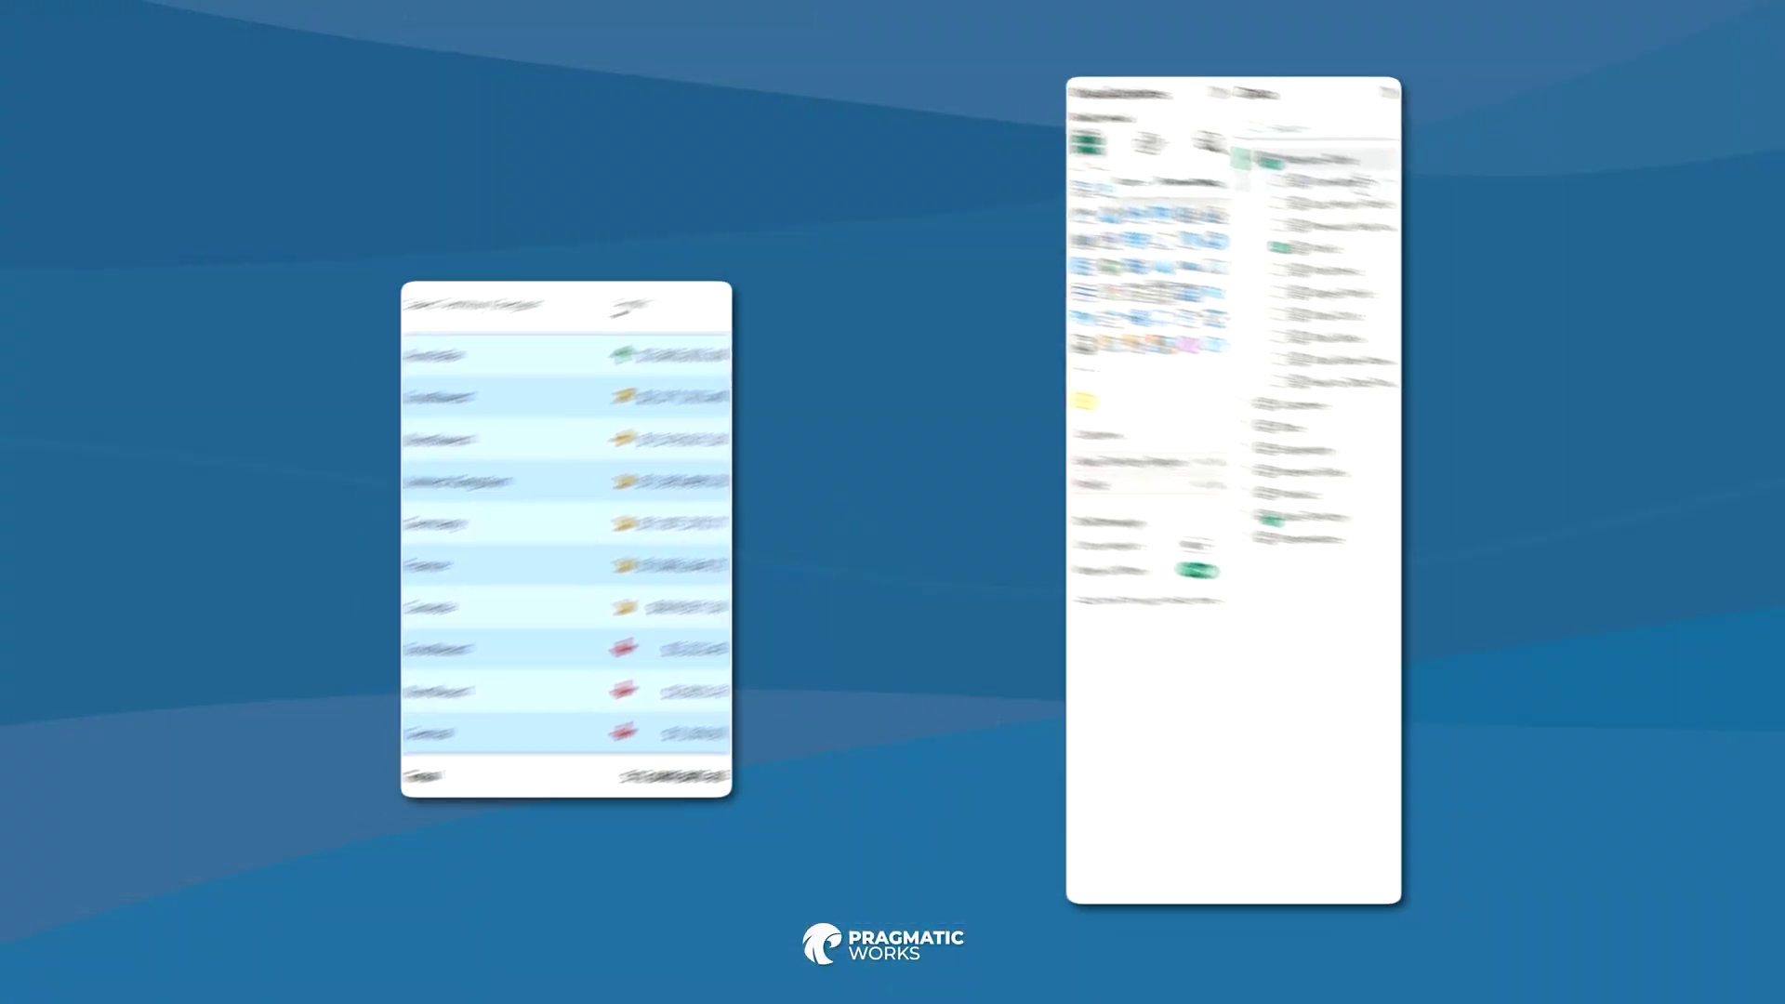
# - Add the Formatting measure to the table as a column after Profit
pyautogui.moveTo(1748, 263); pyautogui.dragTo(1673, 347)
pyautogui.moveTo(1133, 243); pyautogui.dragTo(1026, 469)
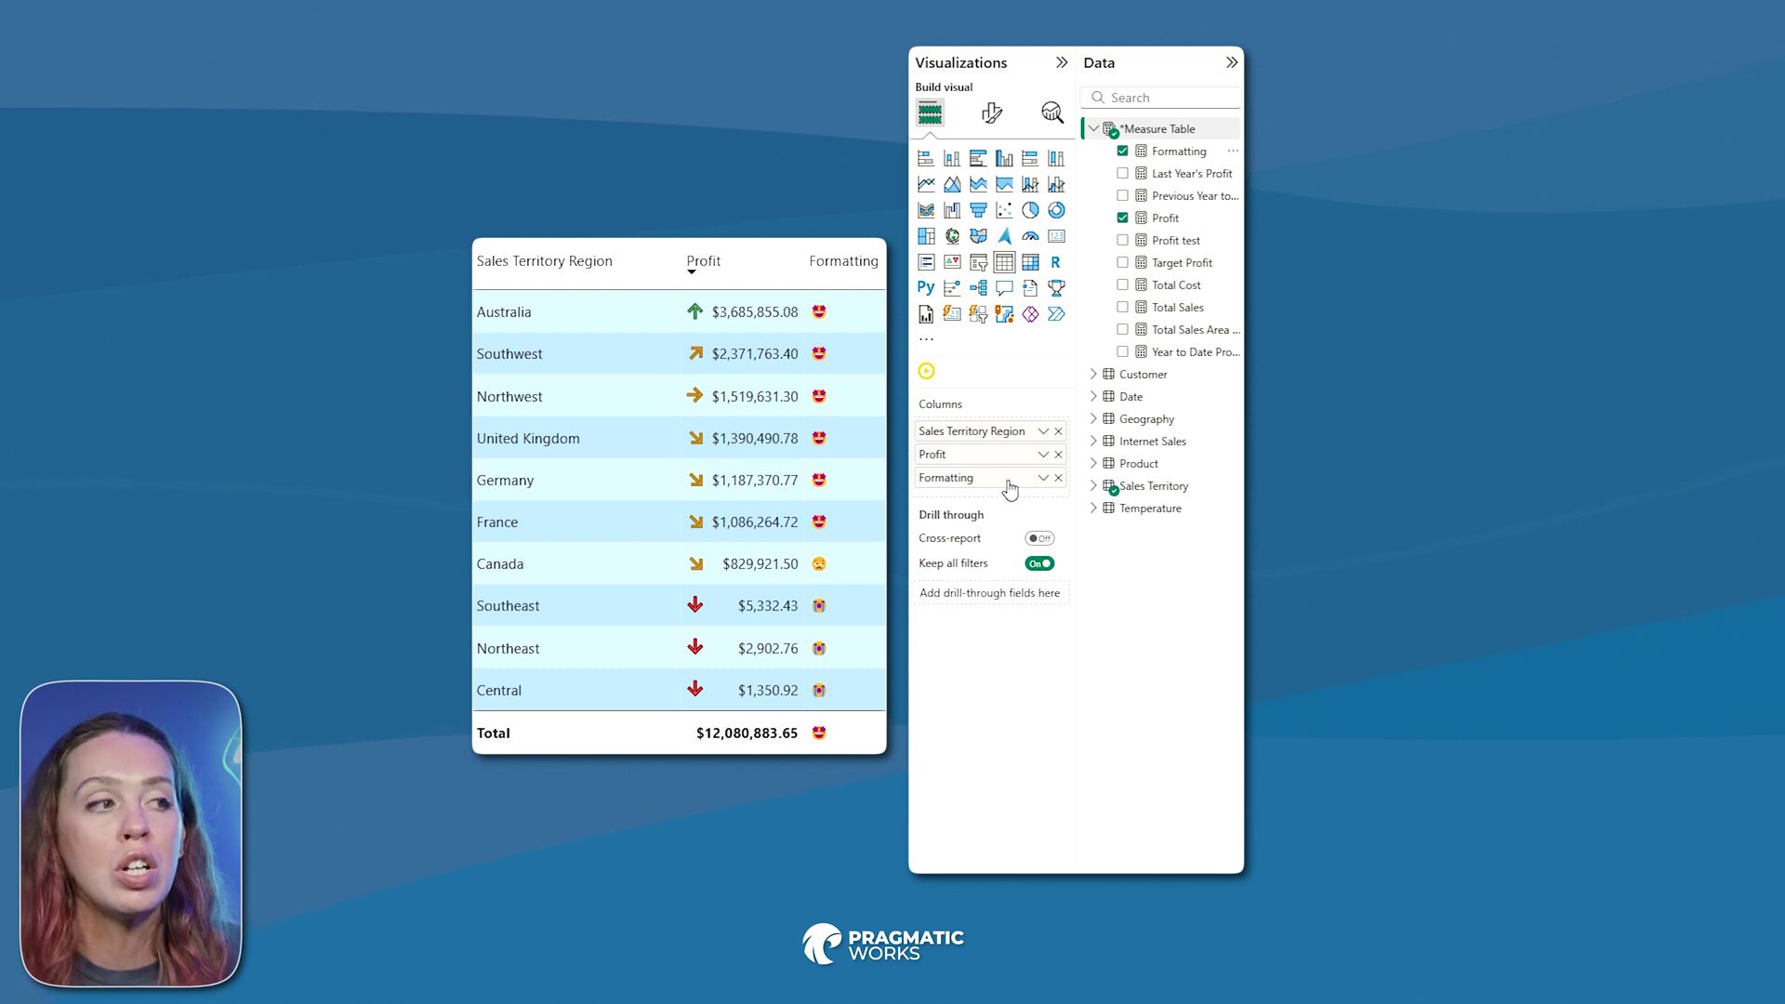
# - Set the Formatting series' text color to White, applied to header and total but not values
pyautogui.click(992, 113)
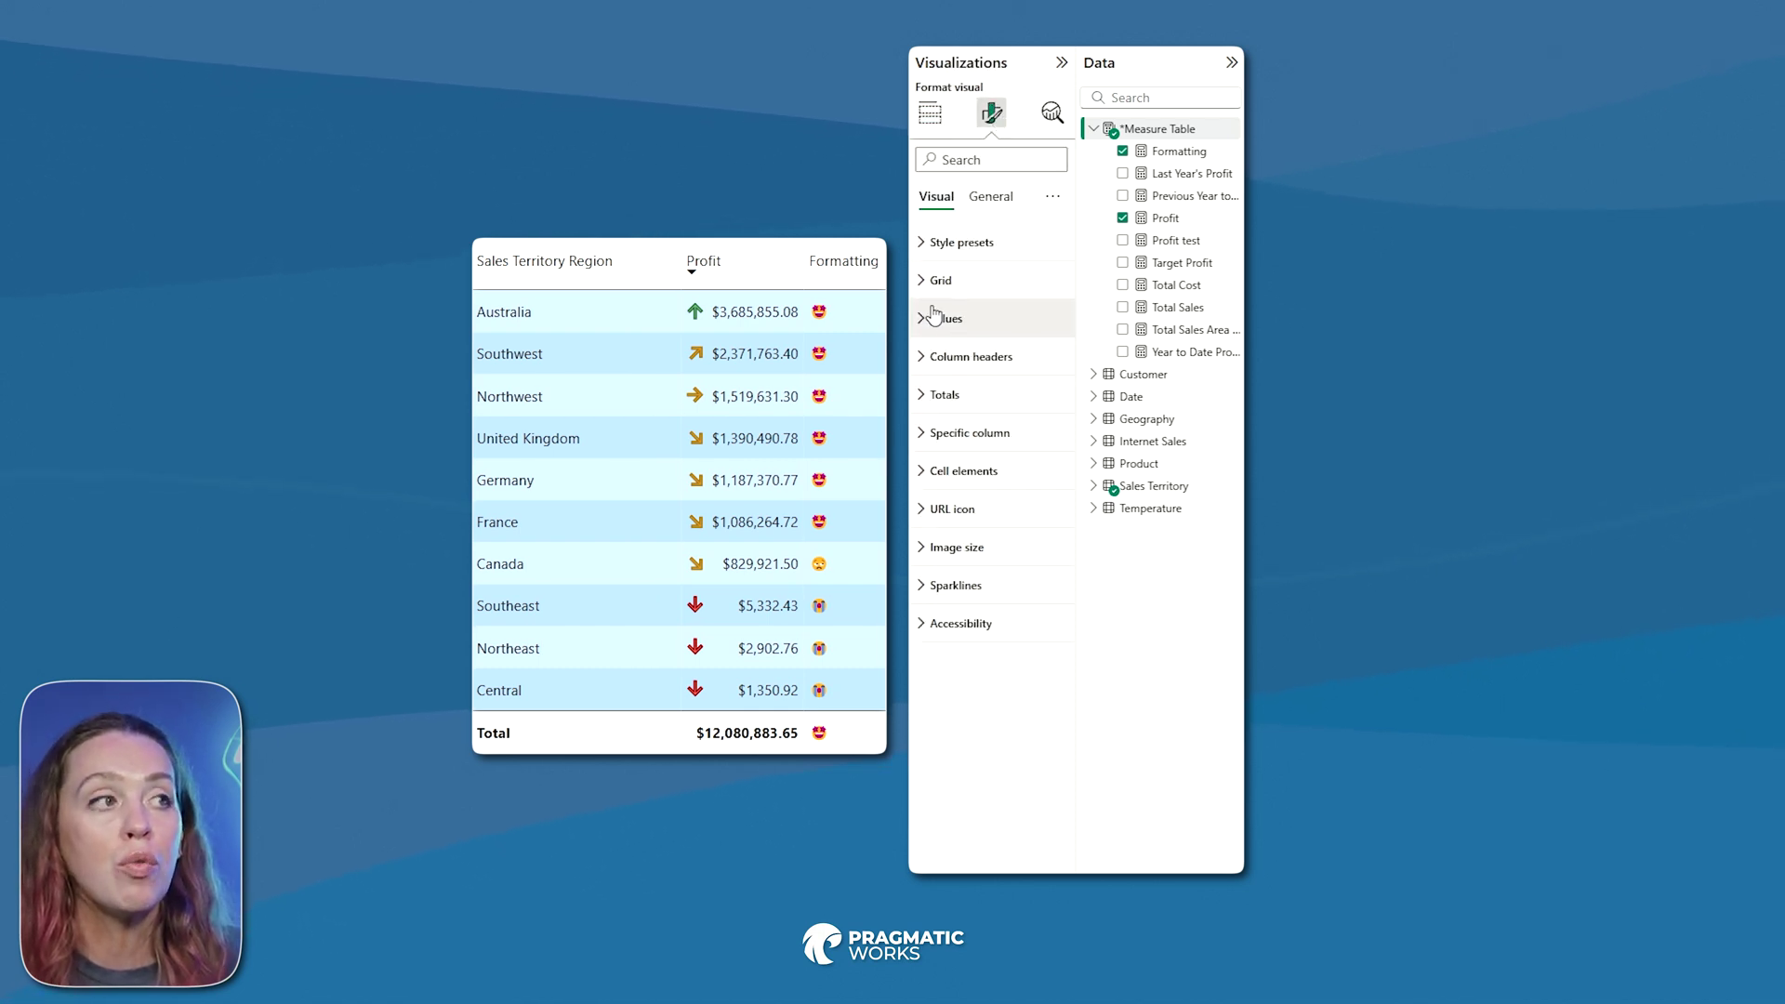
pyautogui.click(940, 433)
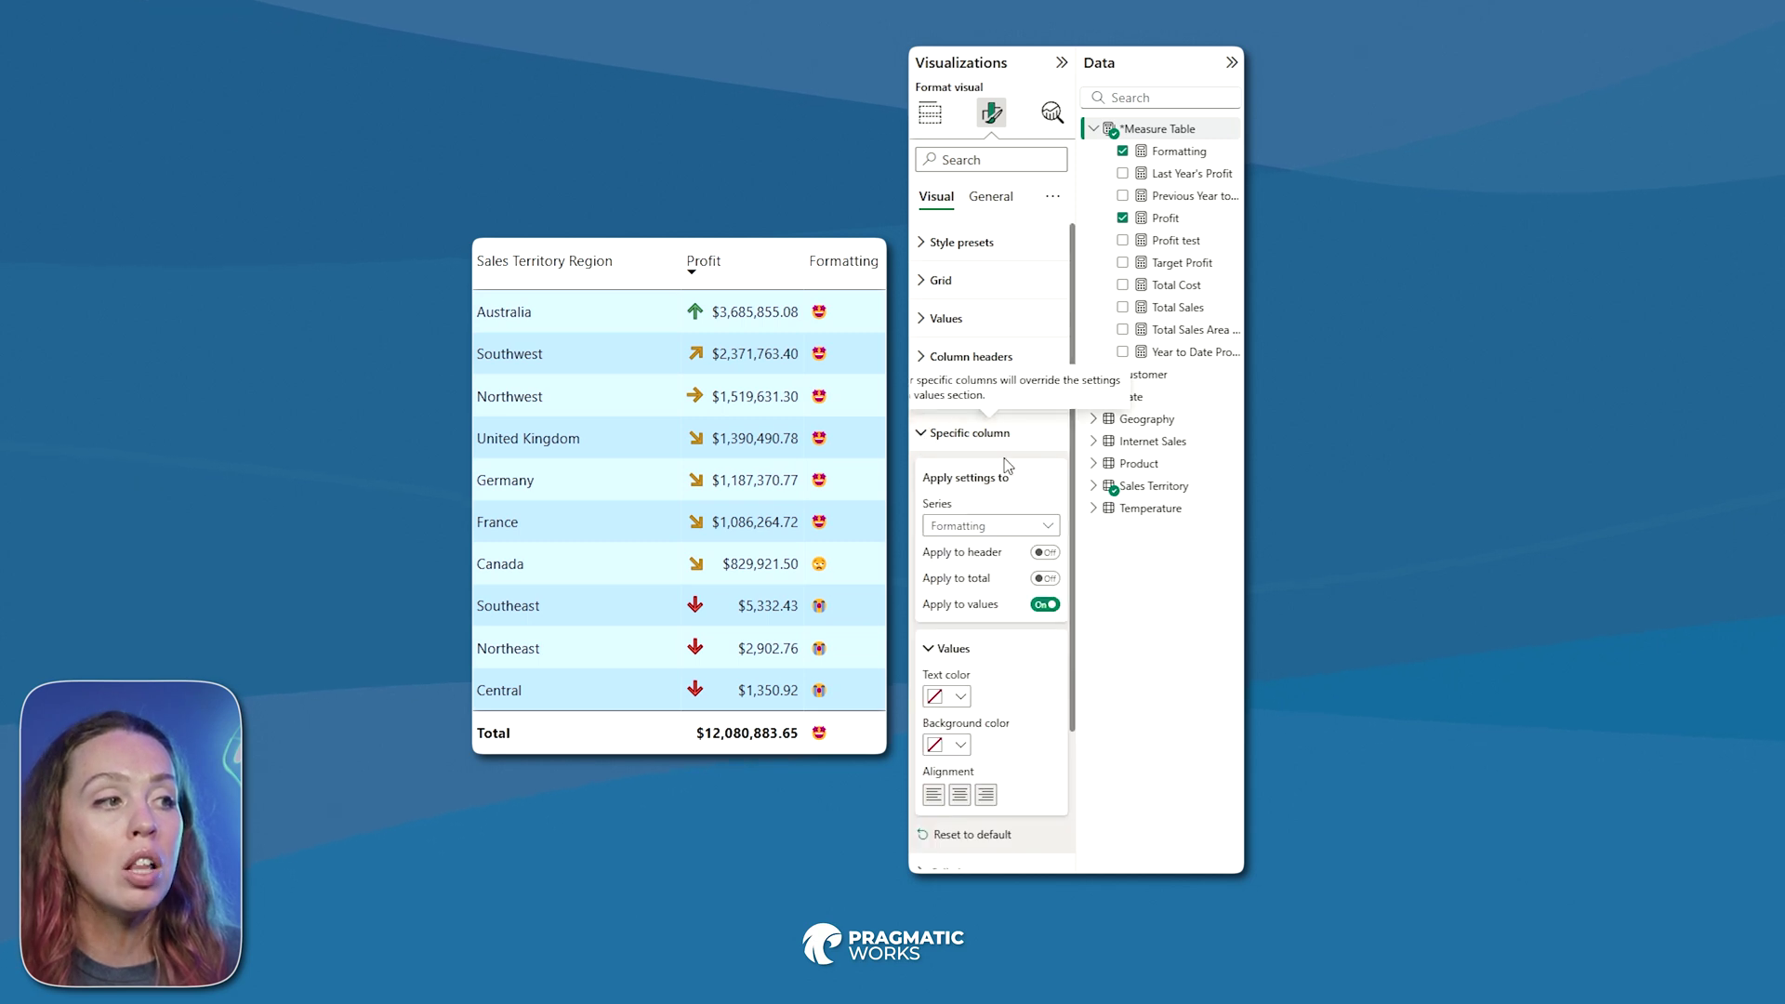
pyautogui.click(1009, 526)
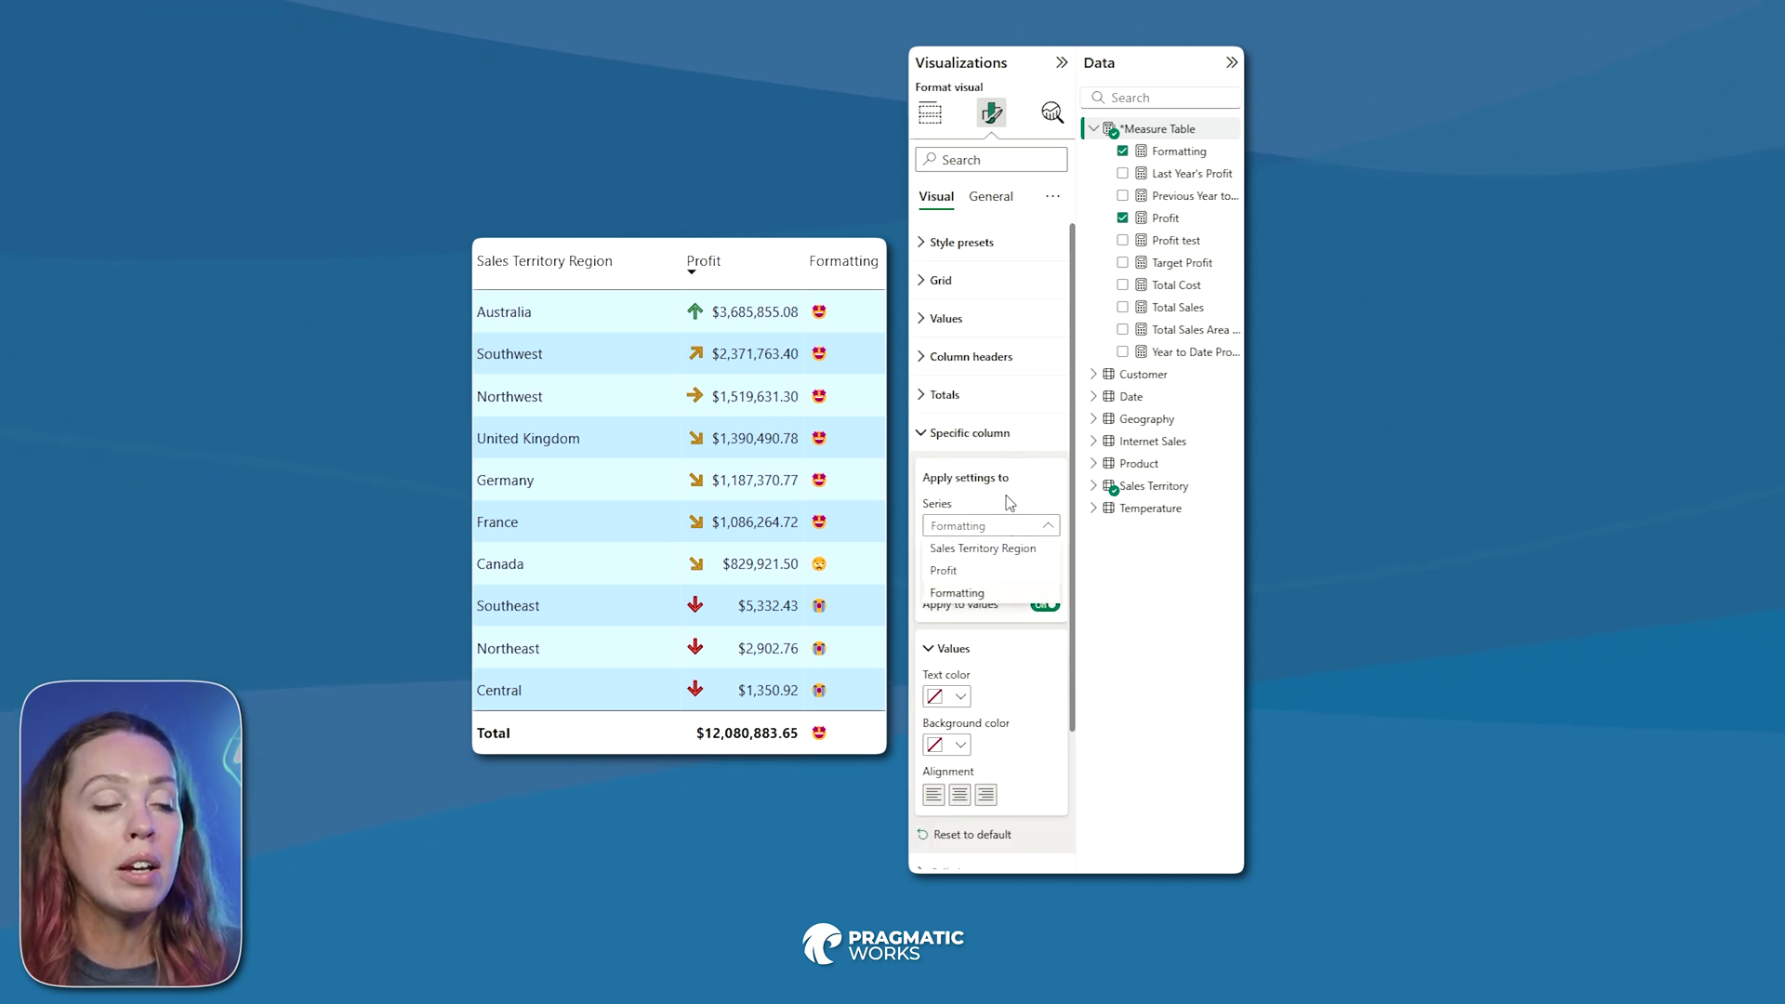
pyautogui.click(1009, 503)
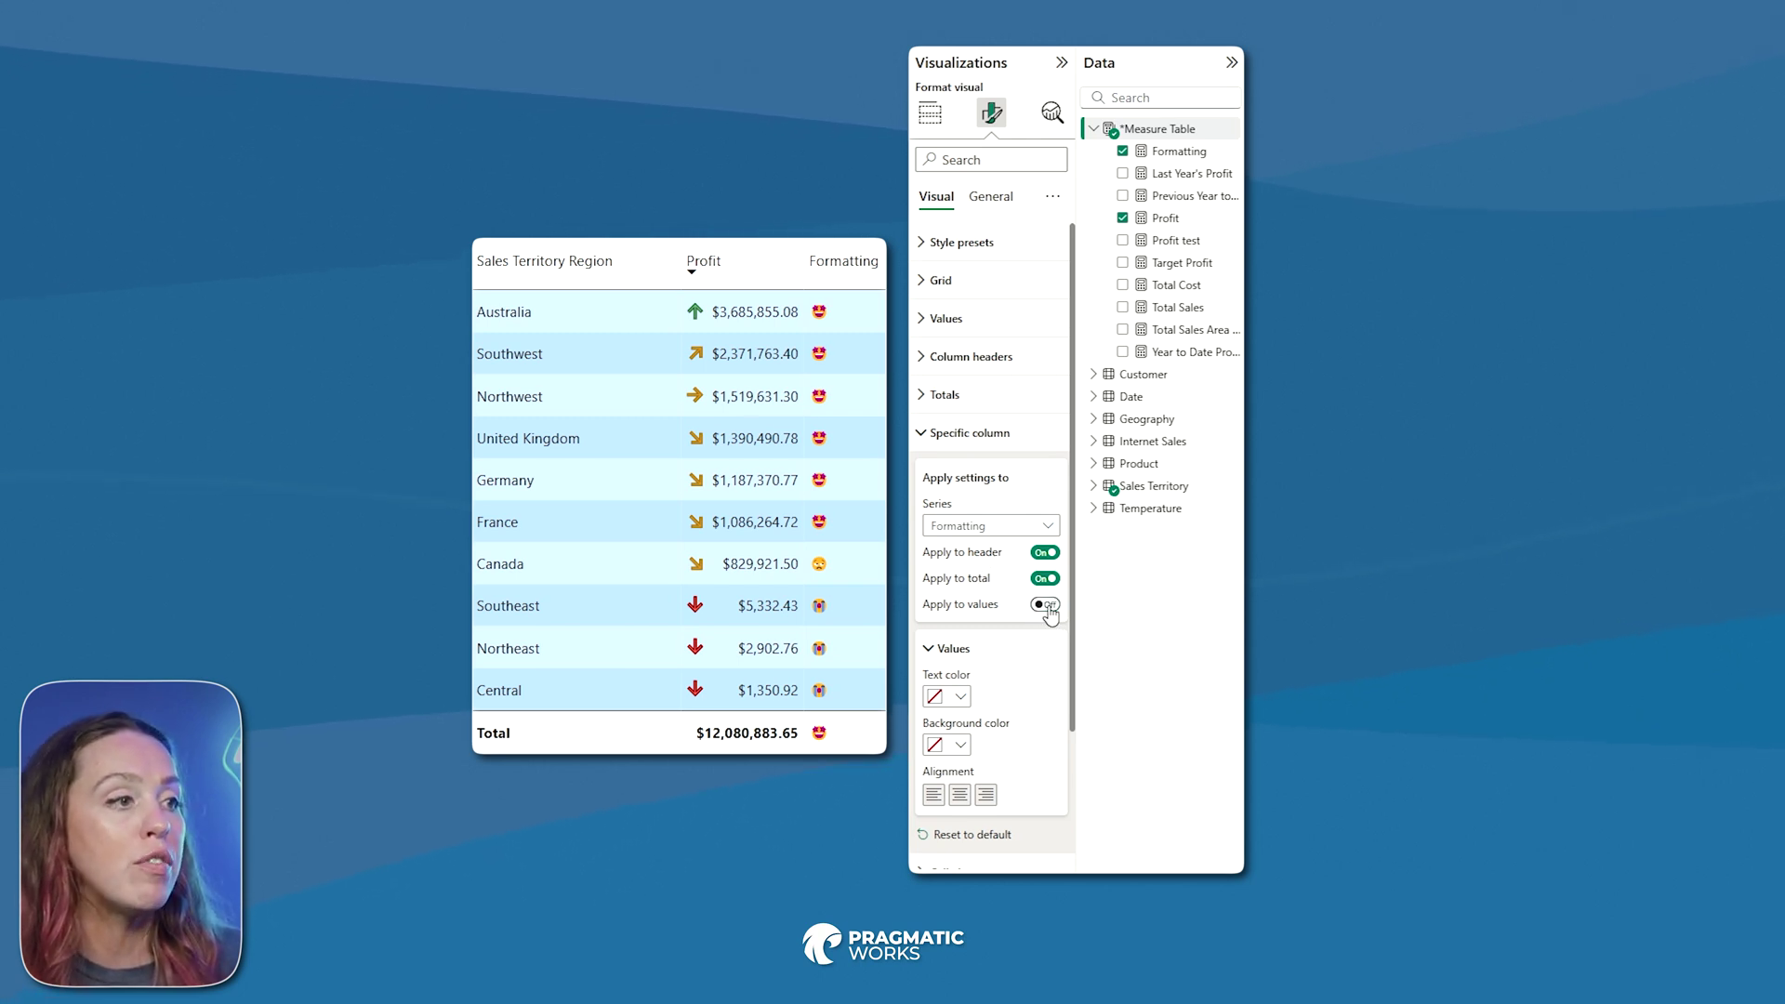
pyautogui.click(961, 698)
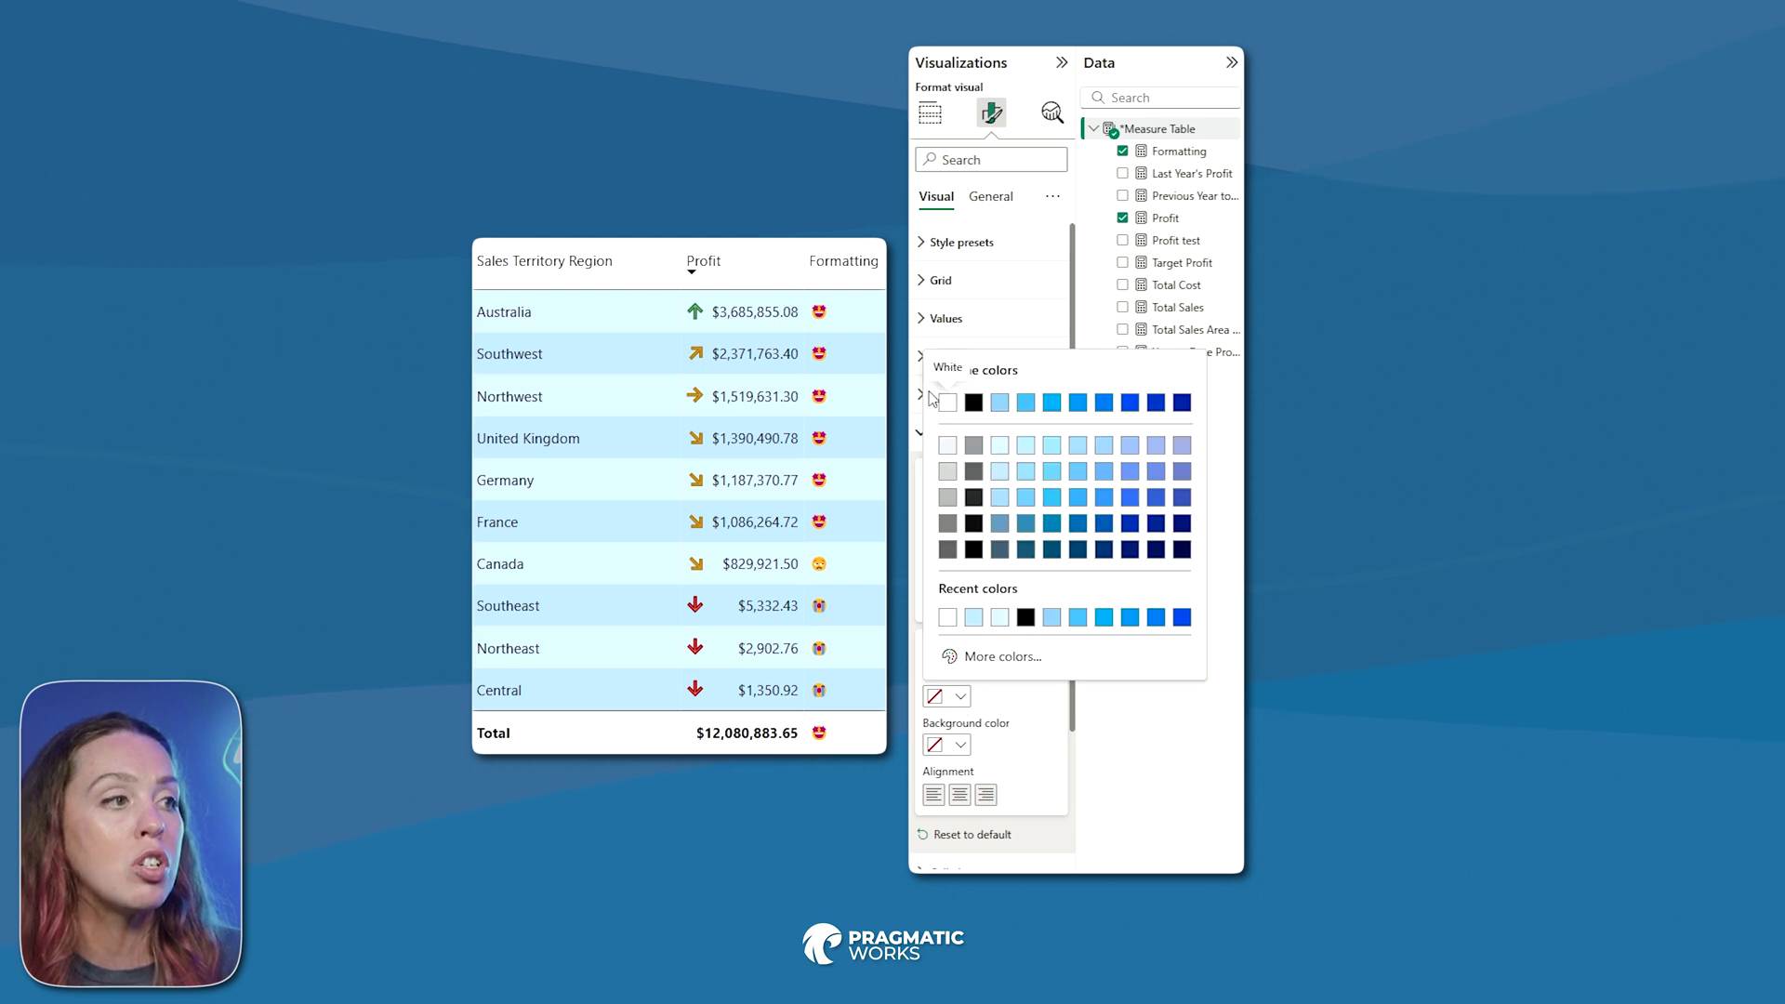
pyautogui.click(947, 403)
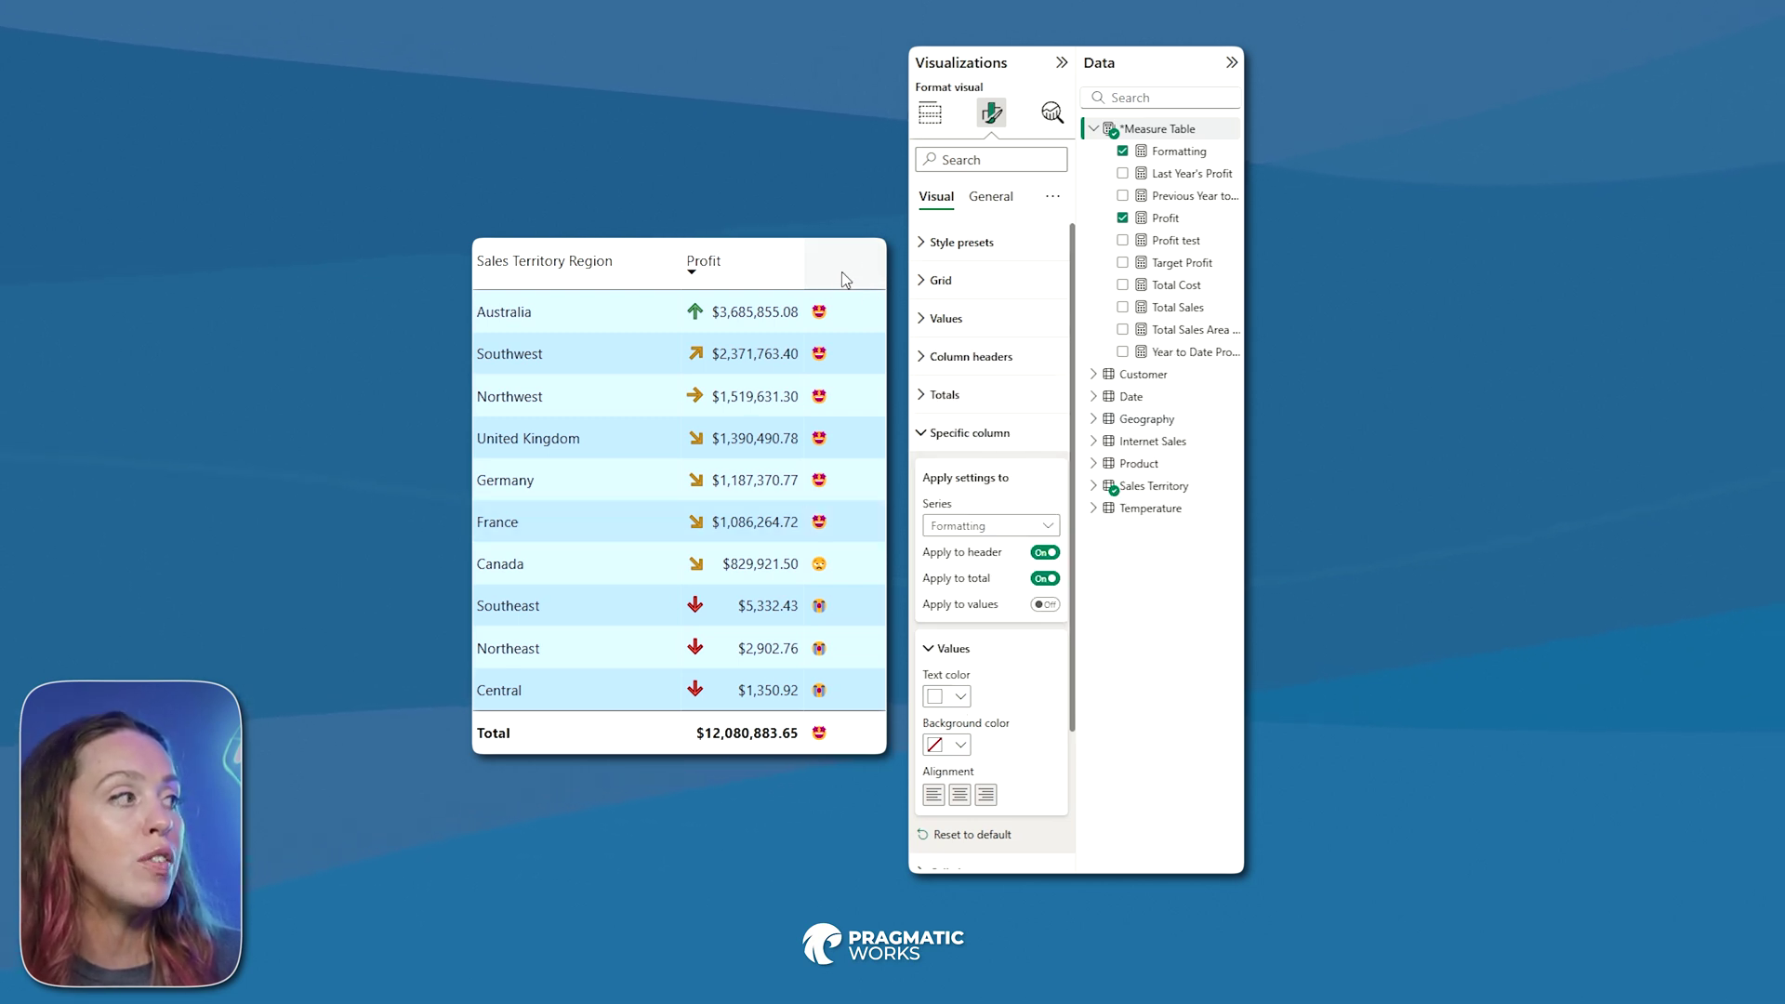
pyautogui.click(841, 351)
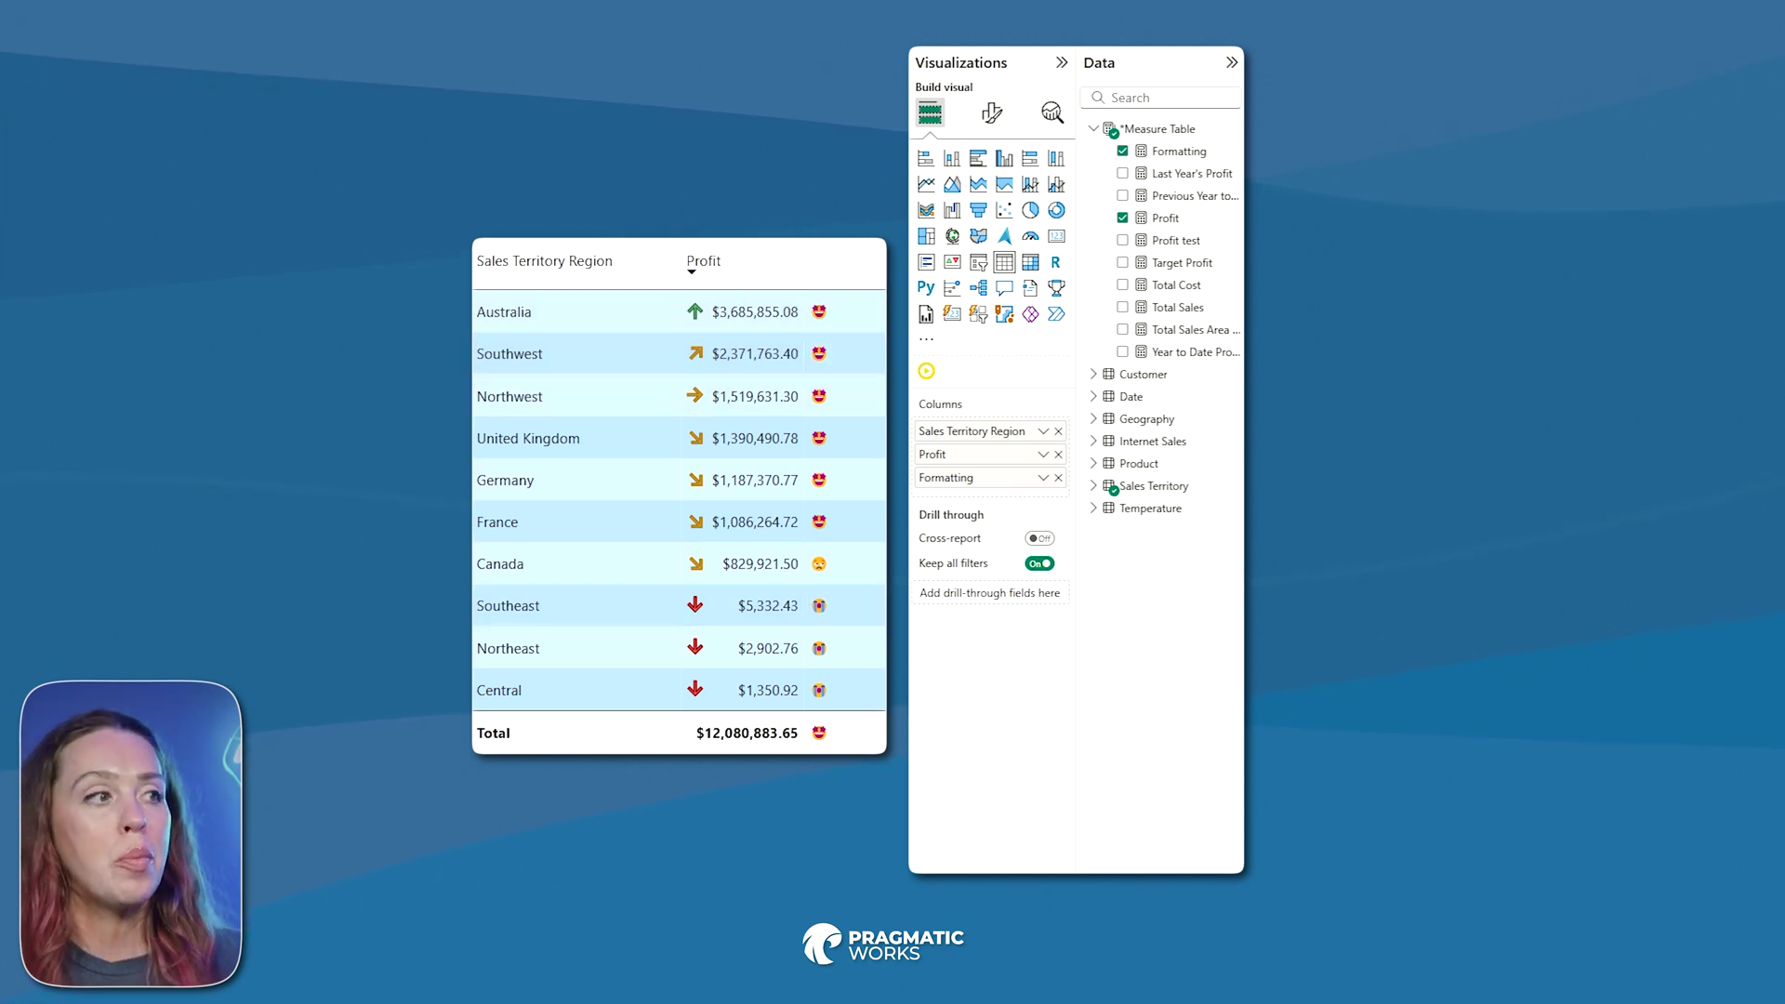
# - Remove the Icons conditional formatting from the Profit field, leaving its background gradient
pyautogui.click(1042, 454)
pyautogui.click(1044, 456)
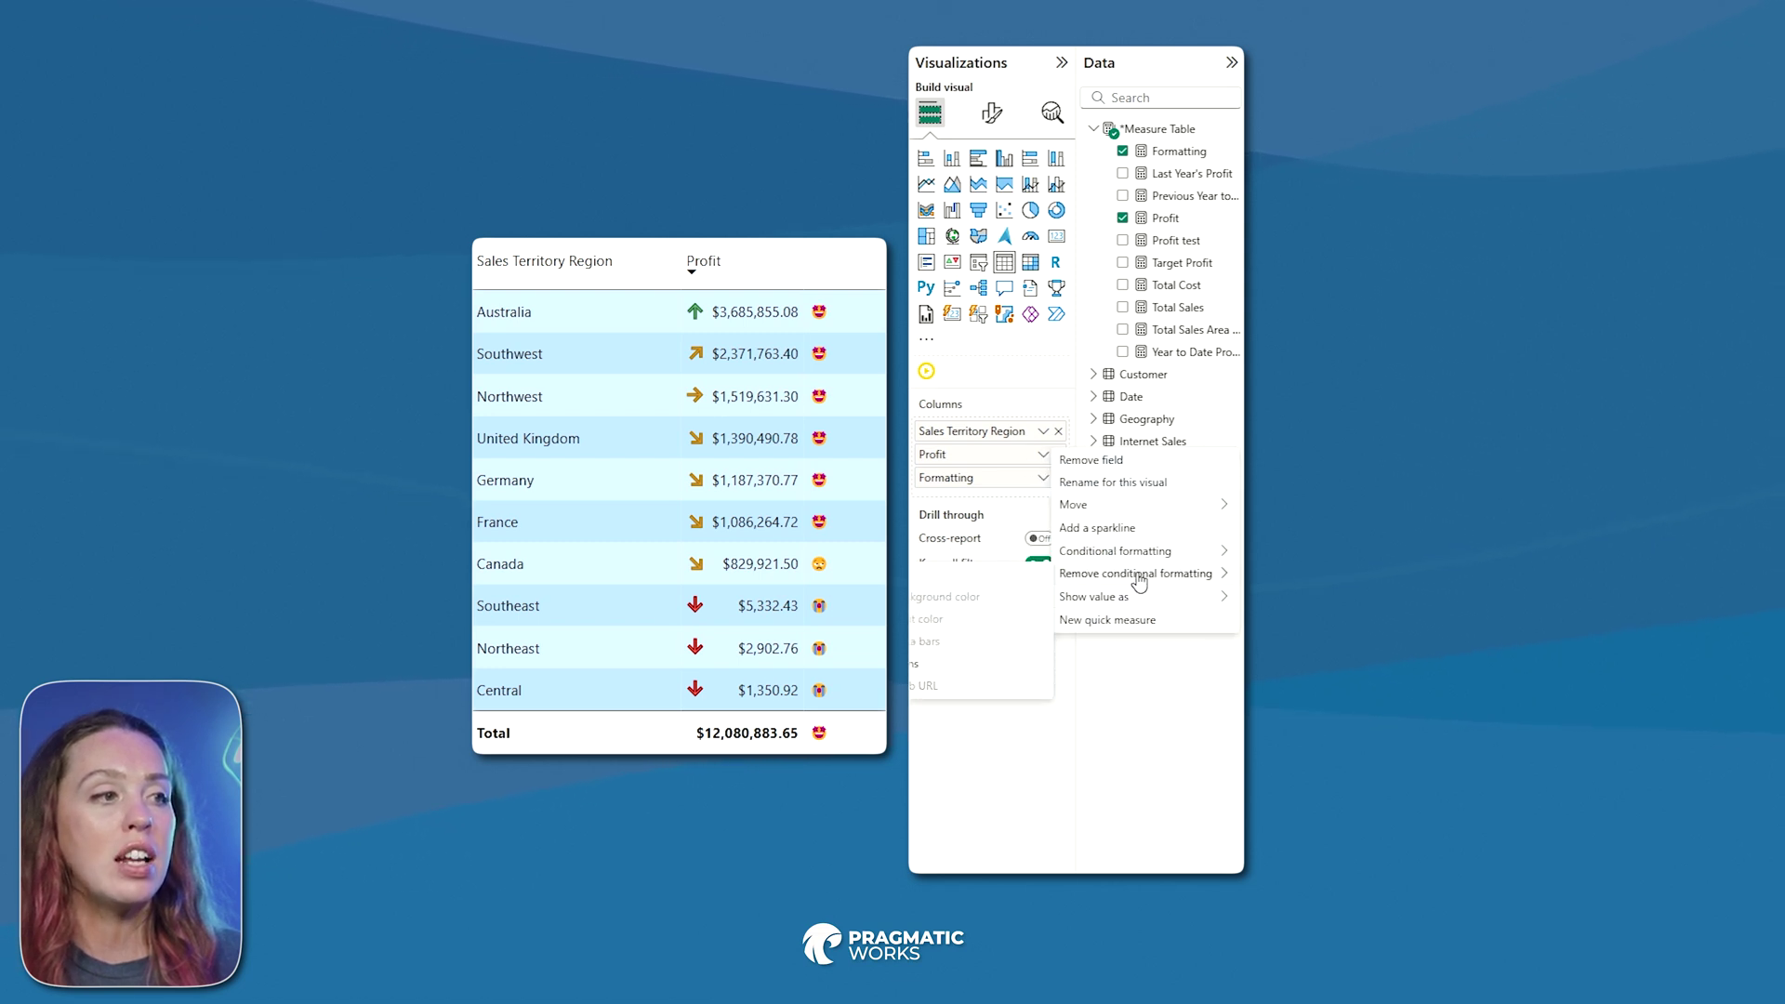
pyautogui.click(969, 583)
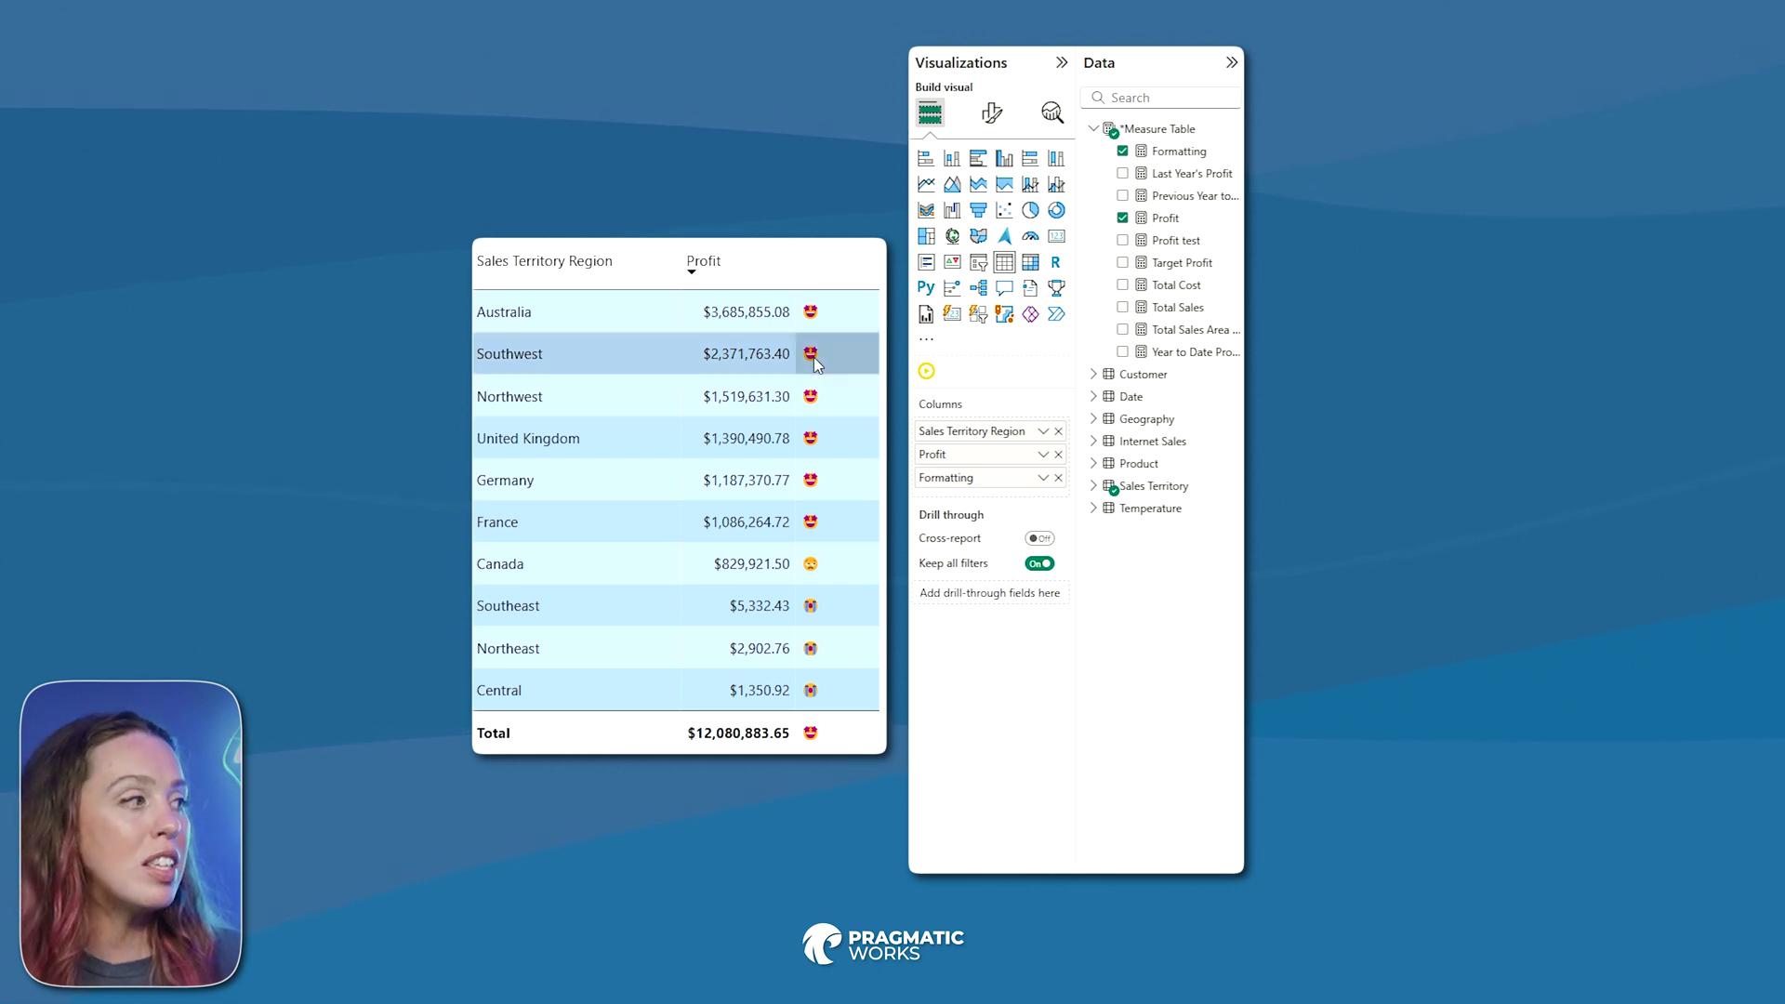
pyautogui.click(487, 281)
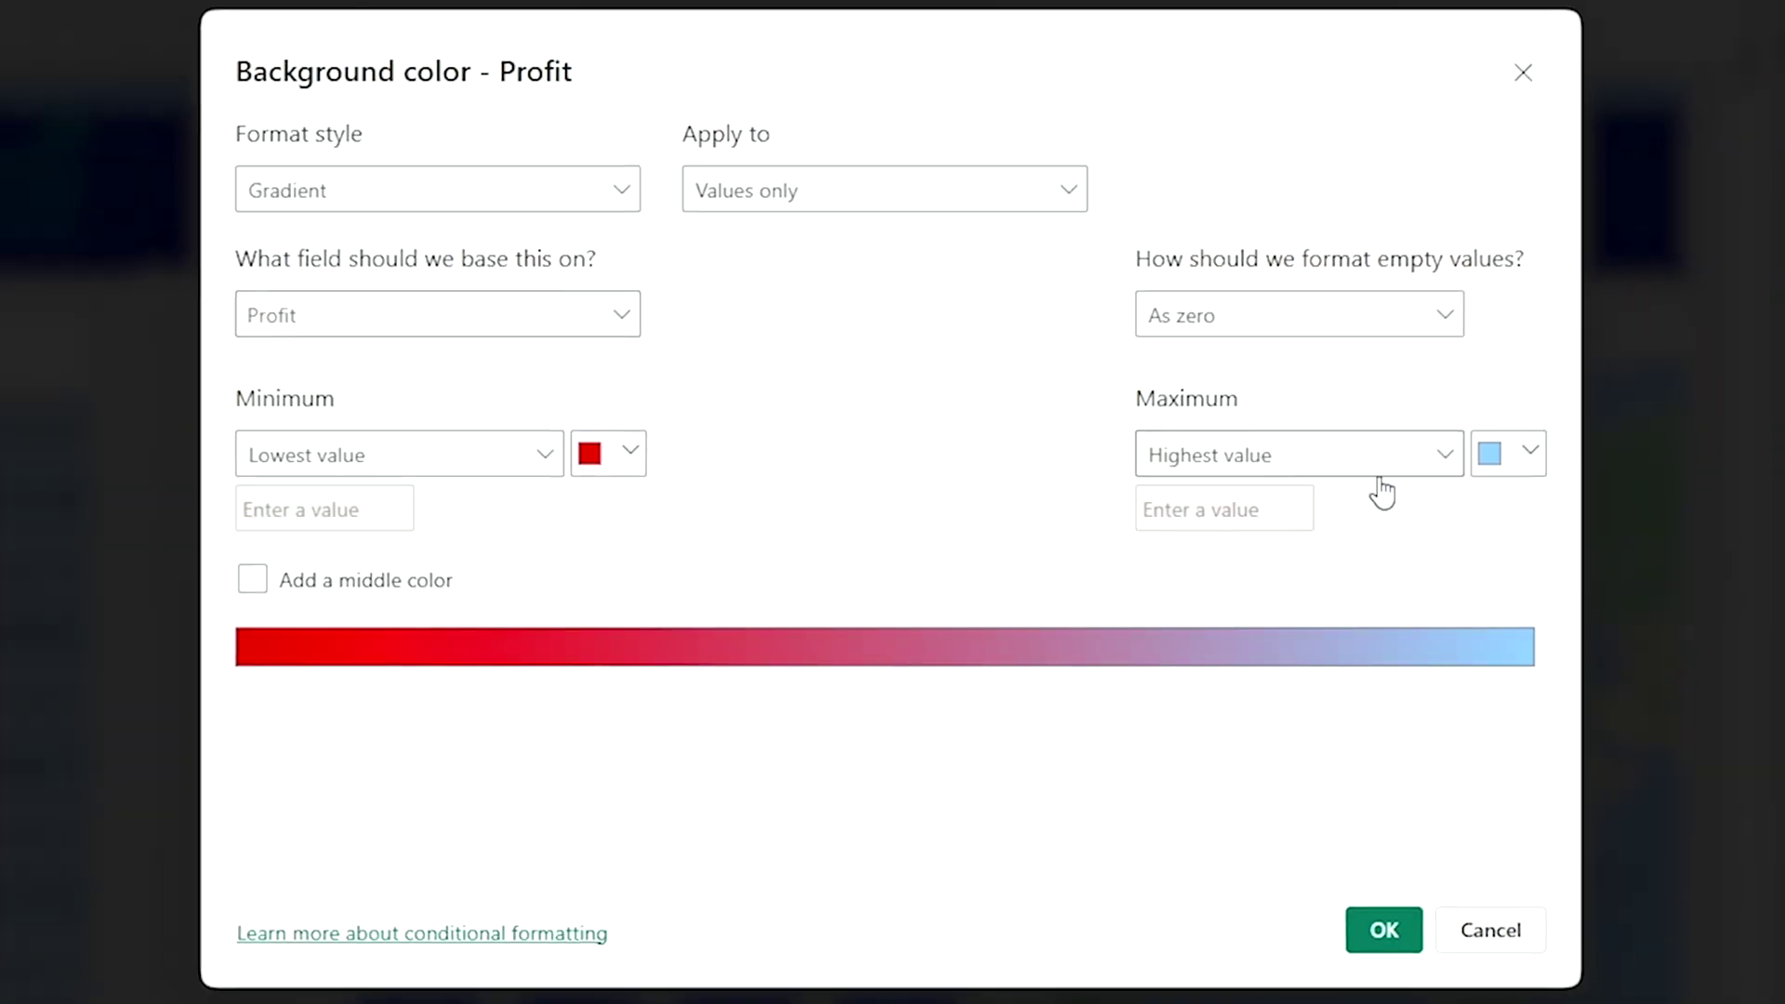
# - Change the Profit gradient's maximum colour to bright green and add a middle colour
pyautogui.click(1514, 452)
pyautogui.click(1199, 885)
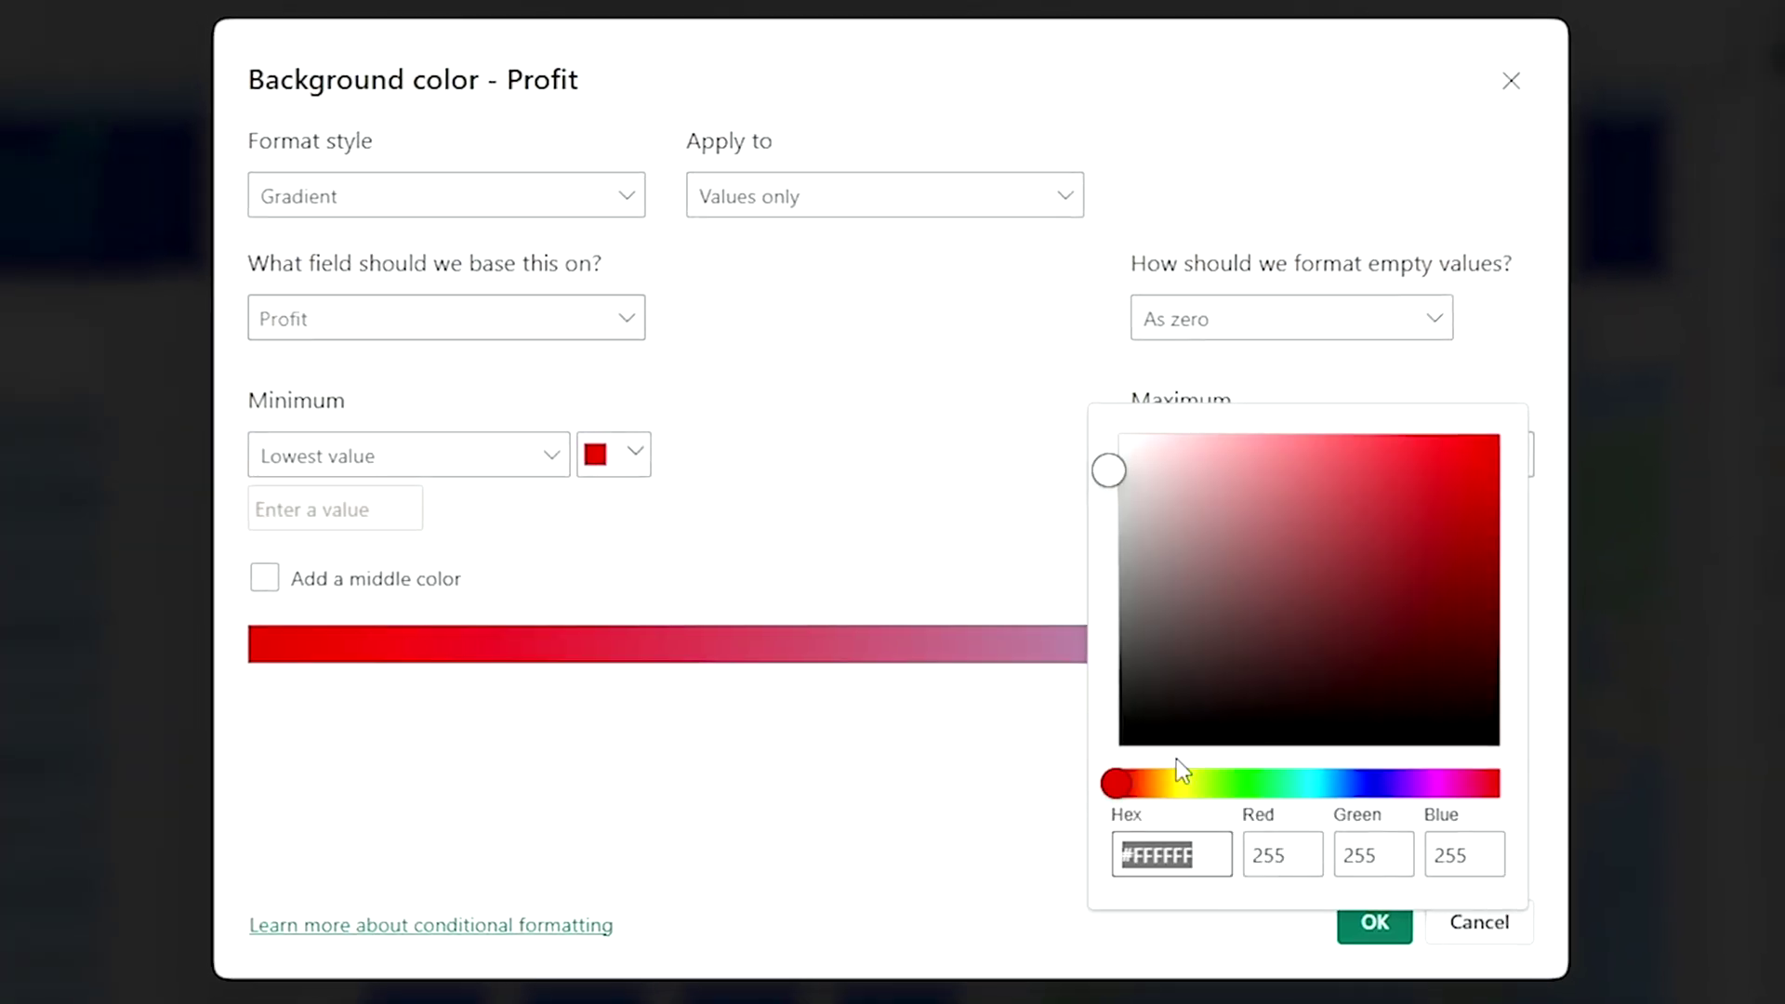
pyautogui.click(1246, 781)
pyautogui.click(1441, 430)
pyautogui.click(414, 670)
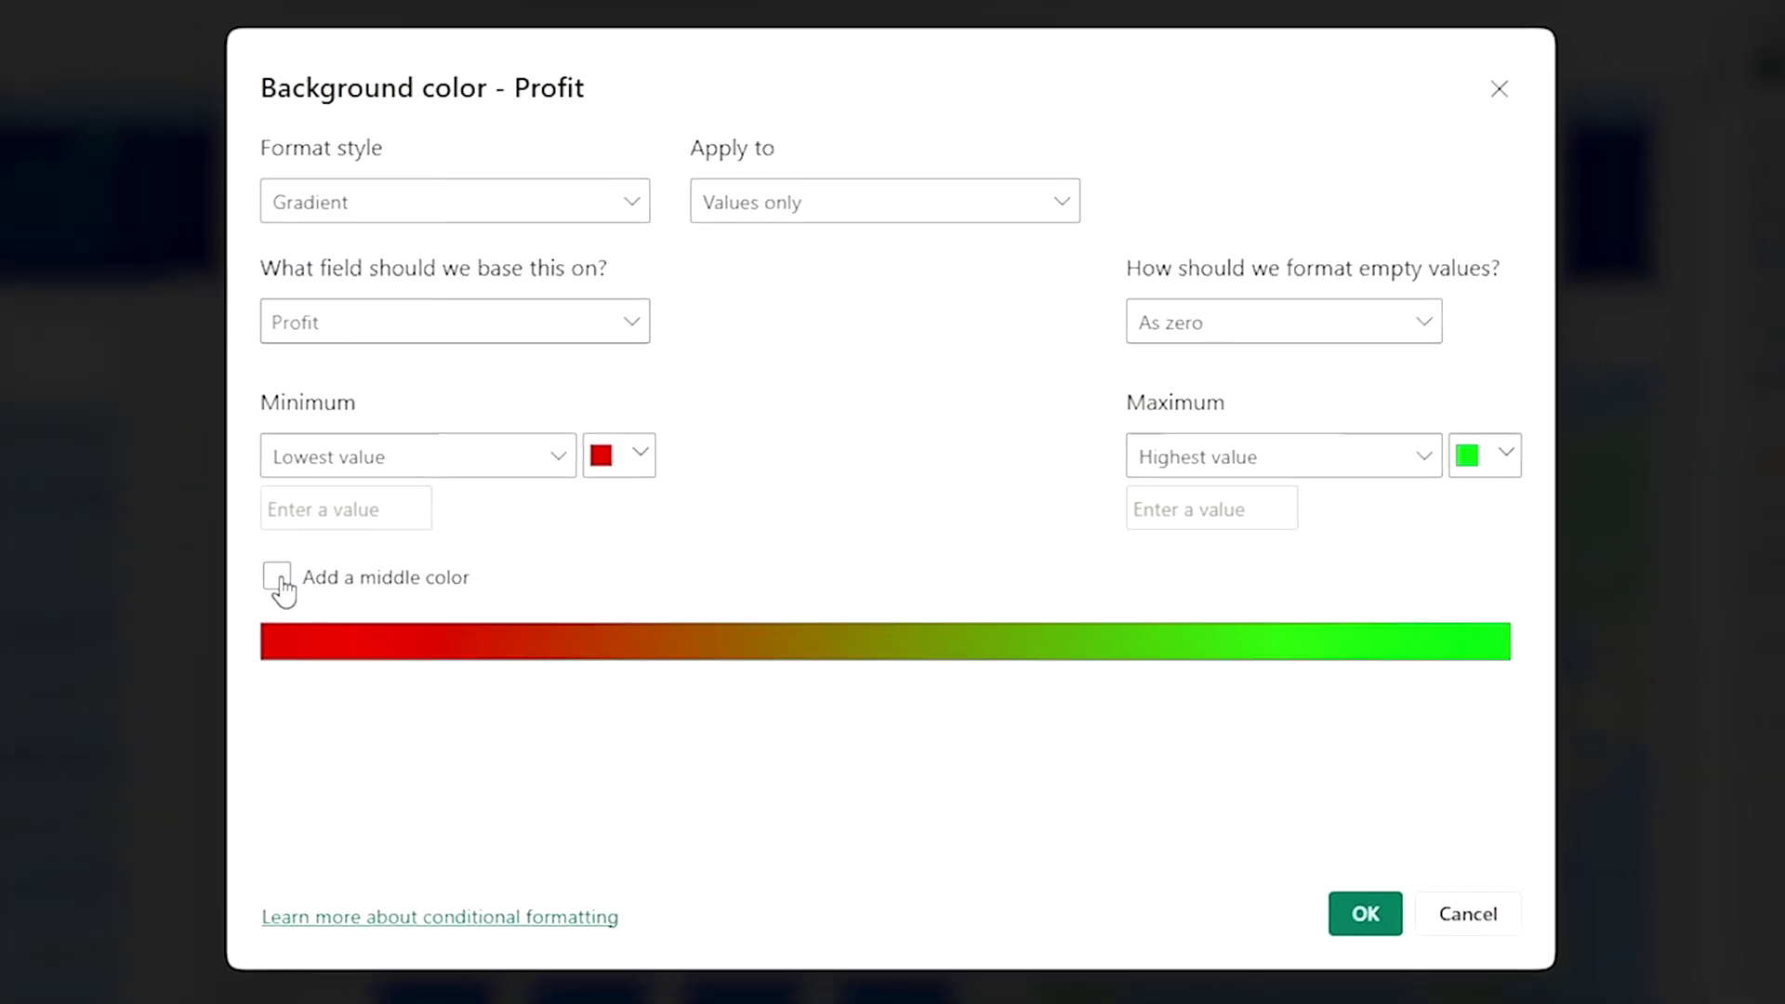